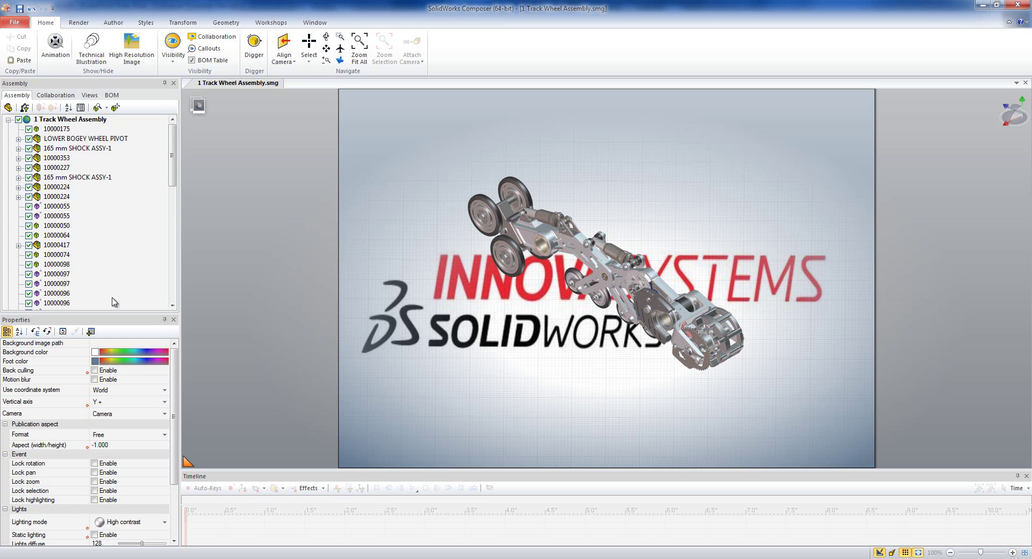
- Apply the Zoomed Camera view and hide the Ground in the environment
{"action": "left_click", "coordinate": [90, 95]}
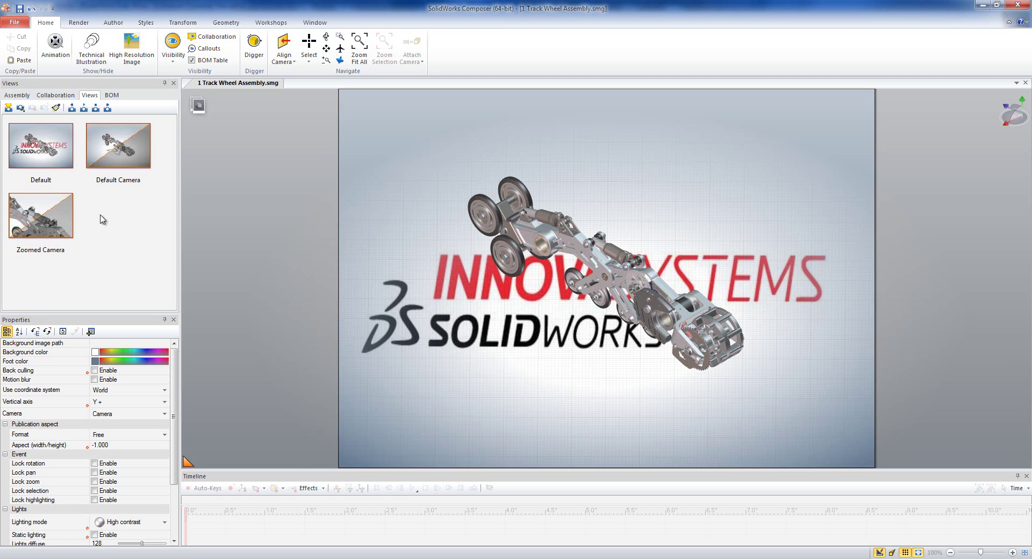
{"action": "left_click", "coordinate": [49, 221]}
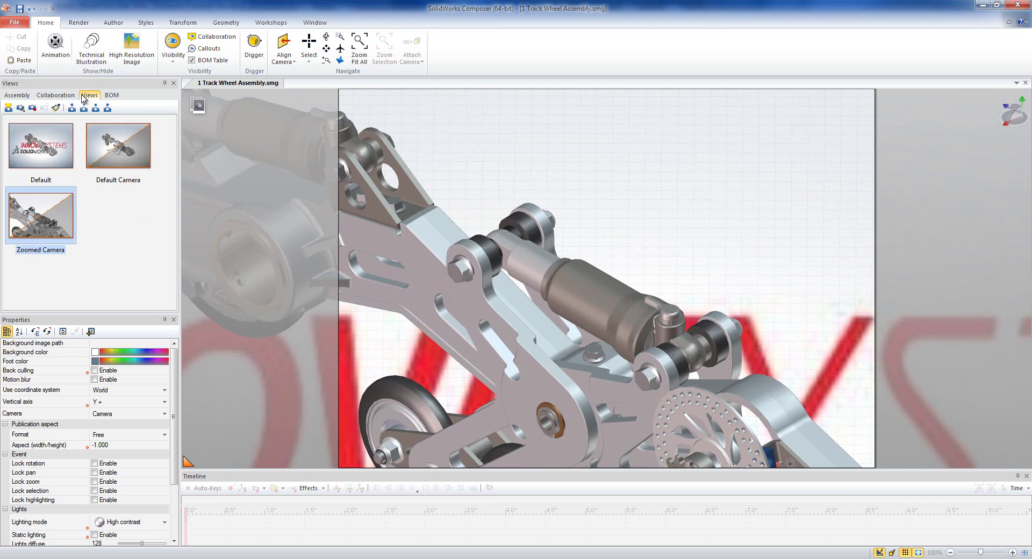
{"action": "left_click", "coordinate": [55, 96]}
{"action": "left_click", "coordinate": [8, 168]}
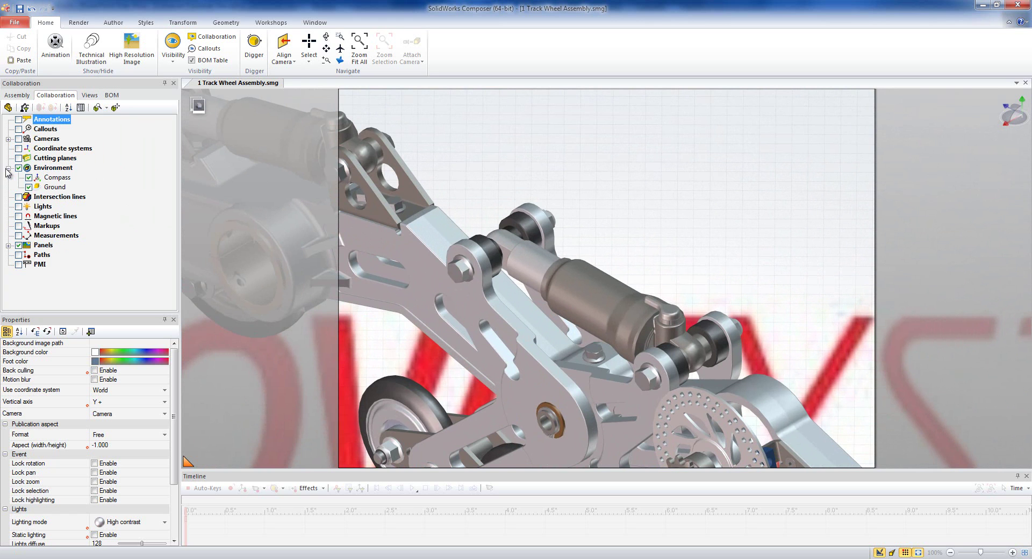
{"action": "left_click", "coordinate": [30, 187]}
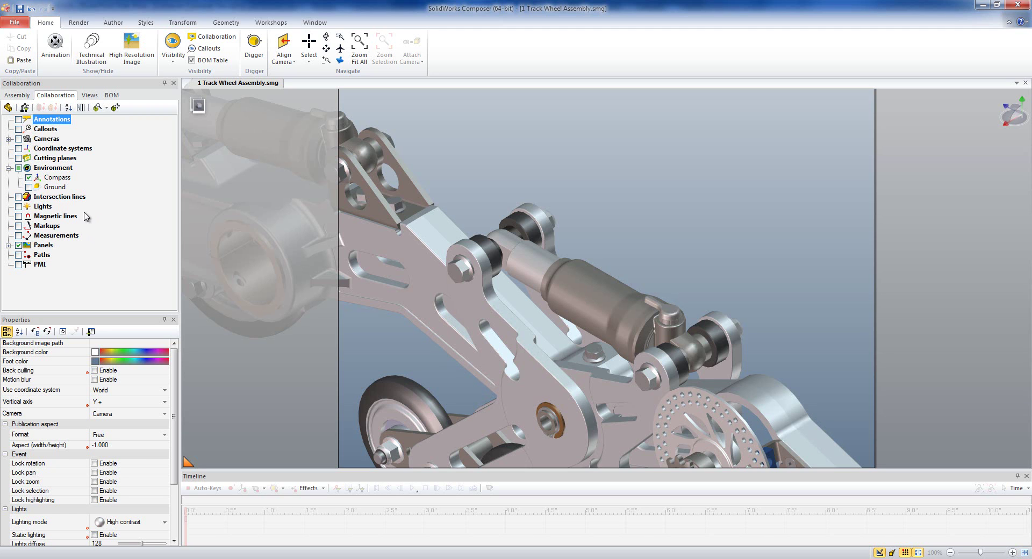
- Capture the zoomed scene without ground as a new view
{"action": "left_click", "coordinate": [95, 97]}
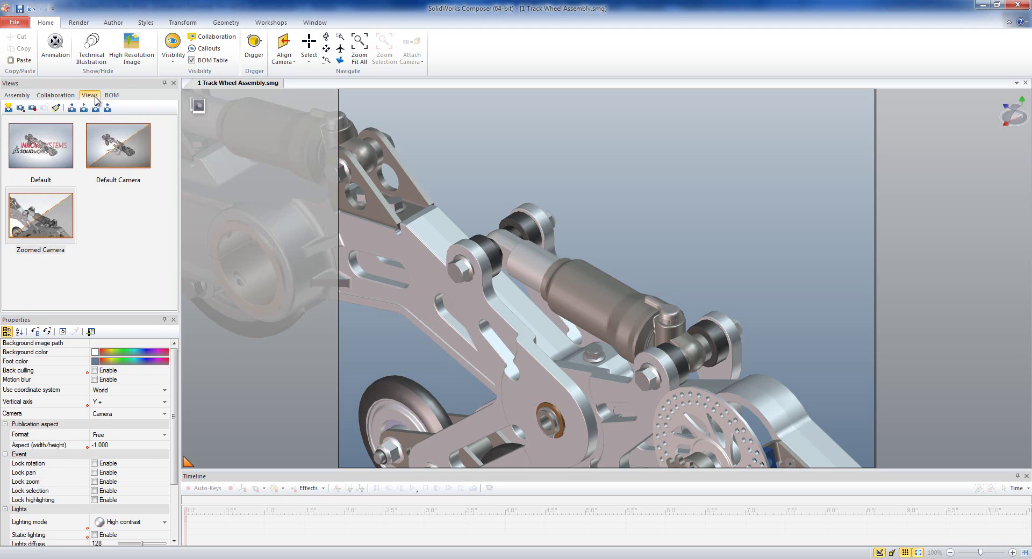
{"action": "left_click", "coordinate": [8, 108]}
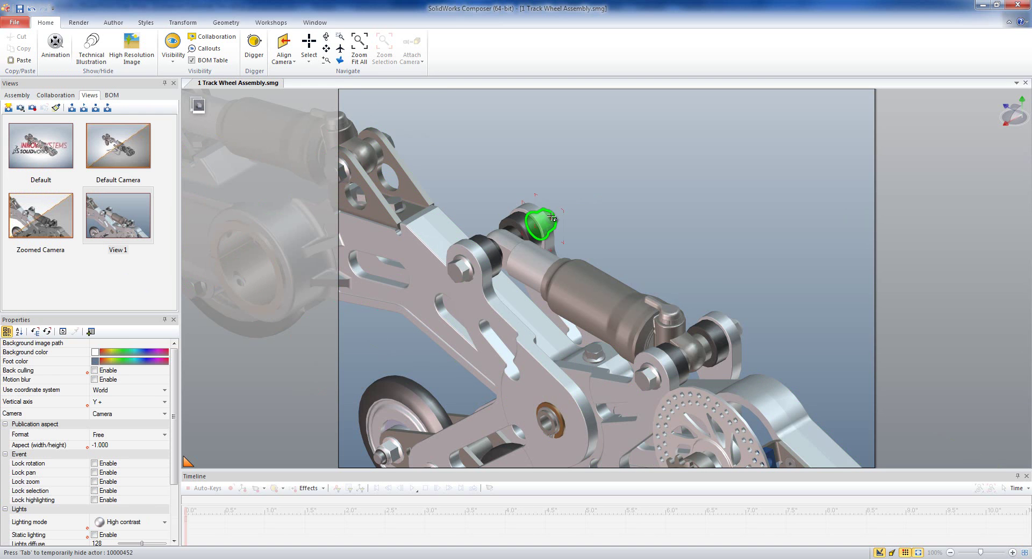
- Translate the nut at the upper shock mount outward along the bolt axis, clear of the bracket
{"action": "left_click", "coordinate": [552, 217]}
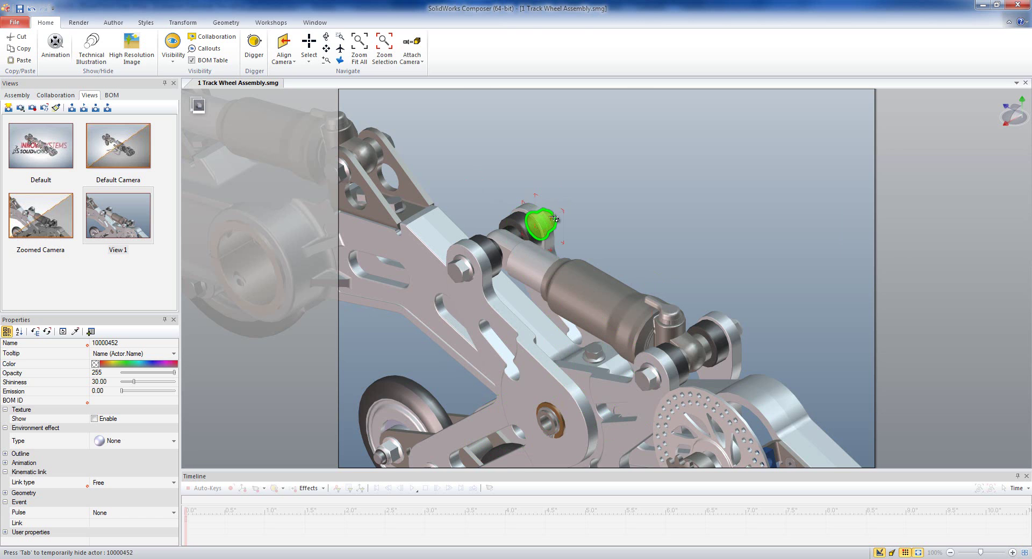
{"action": "left_click", "coordinate": [183, 22]}
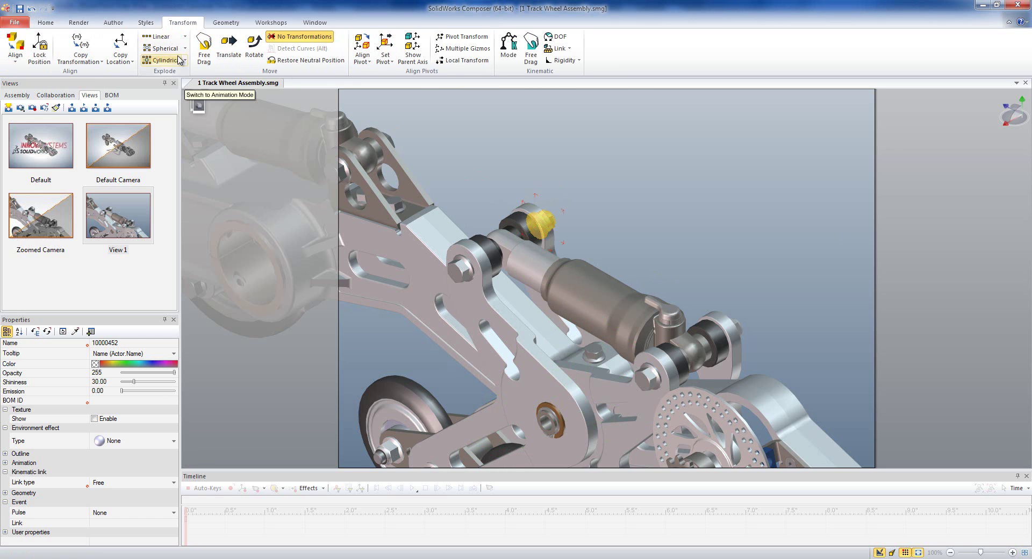
{"action": "left_click", "coordinate": [229, 48]}
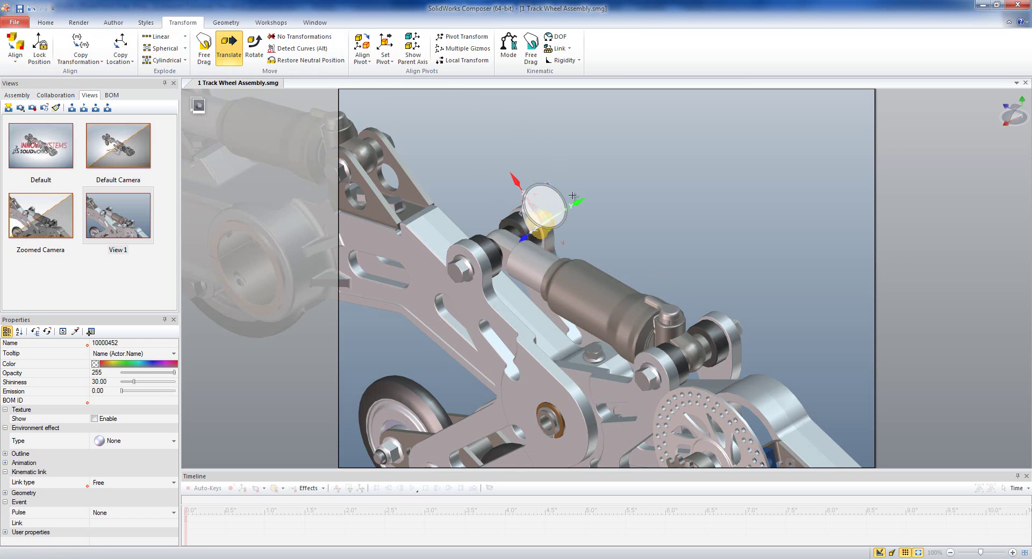
{"action": "left_click_drag", "start_coordinate": [573, 202], "coordinate": [678, 169]}
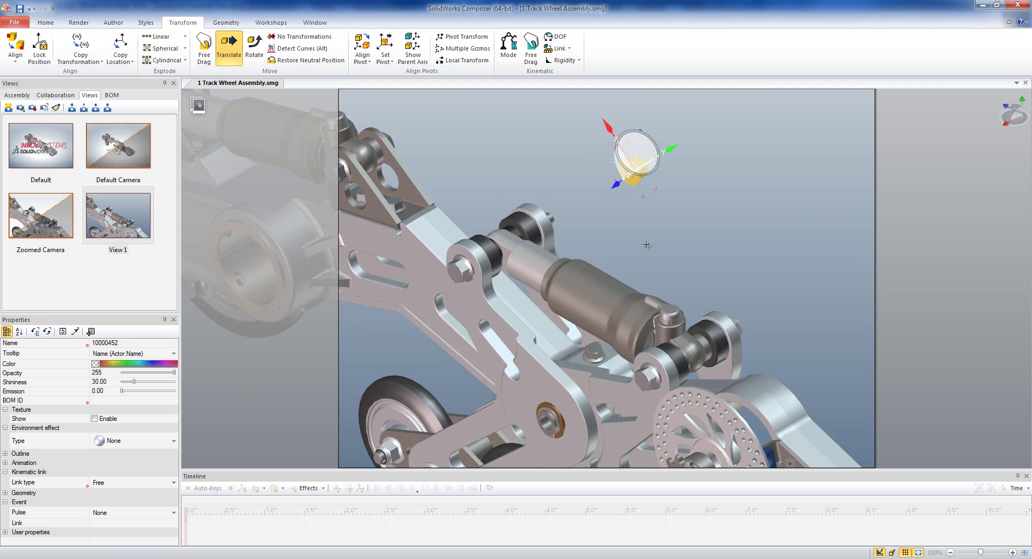
- Rotate the pulled-out nut and capture the exploded position as a new view
{"action": "left_click", "coordinate": [255, 46]}
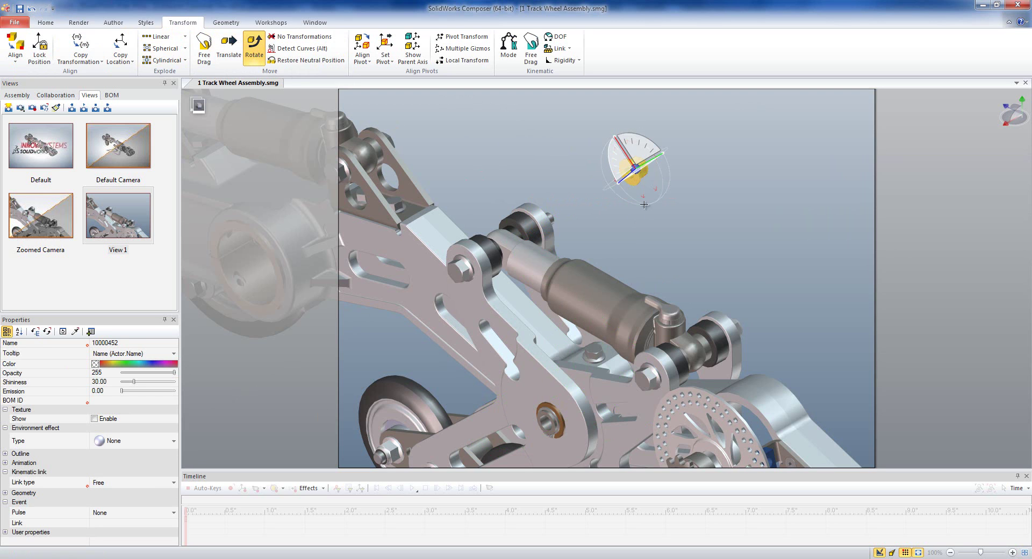
{"action": "left_click_drag", "start_coordinate": [640, 157], "coordinate": [631, 250]}
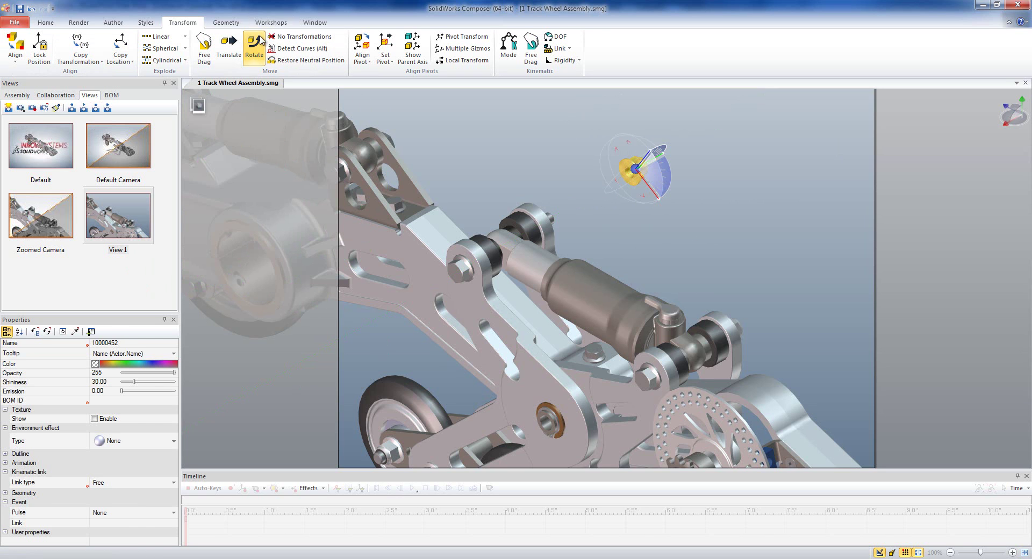
{"action": "key", "text": "Escape"}
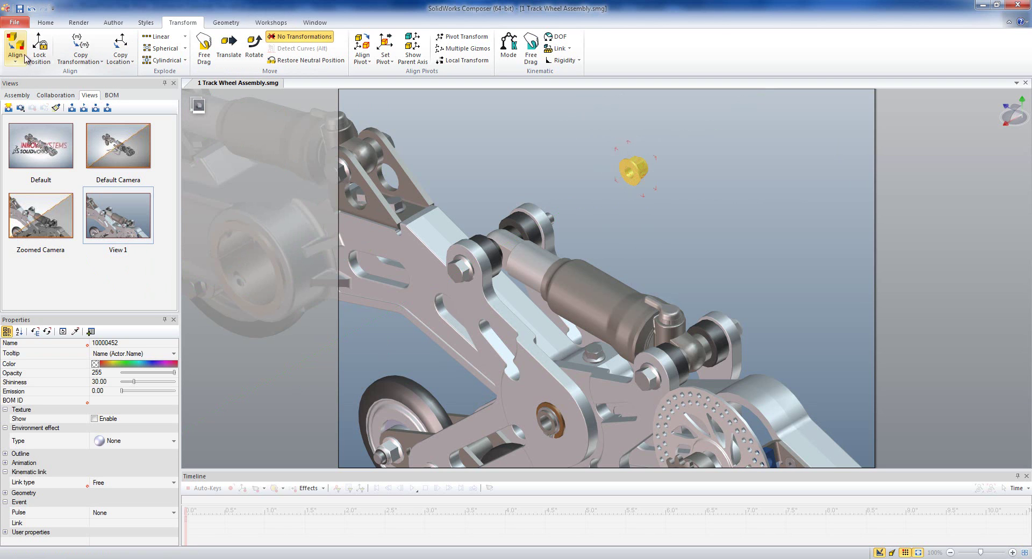
{"action": "left_click", "coordinate": [9, 108]}
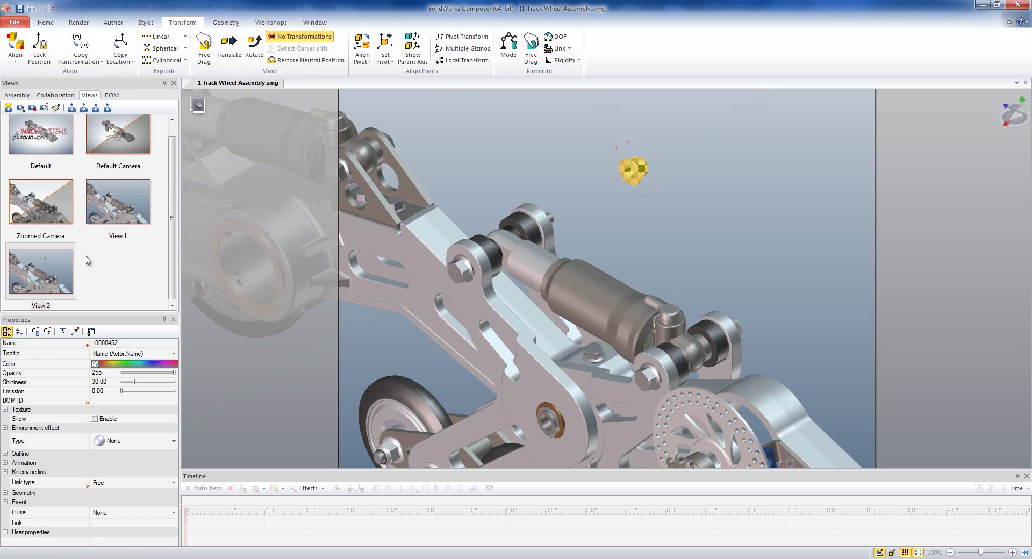
- Switch between View 1 and View 2 to preview the nut's removal transition
{"action": "left_click", "coordinate": [124, 202]}
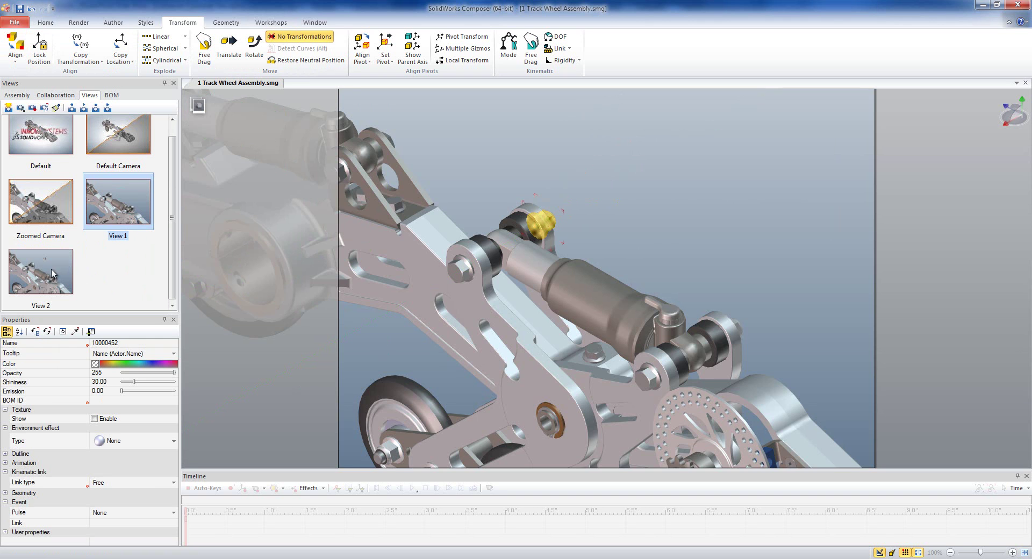
{"action": "left_click", "coordinate": [72, 254]}
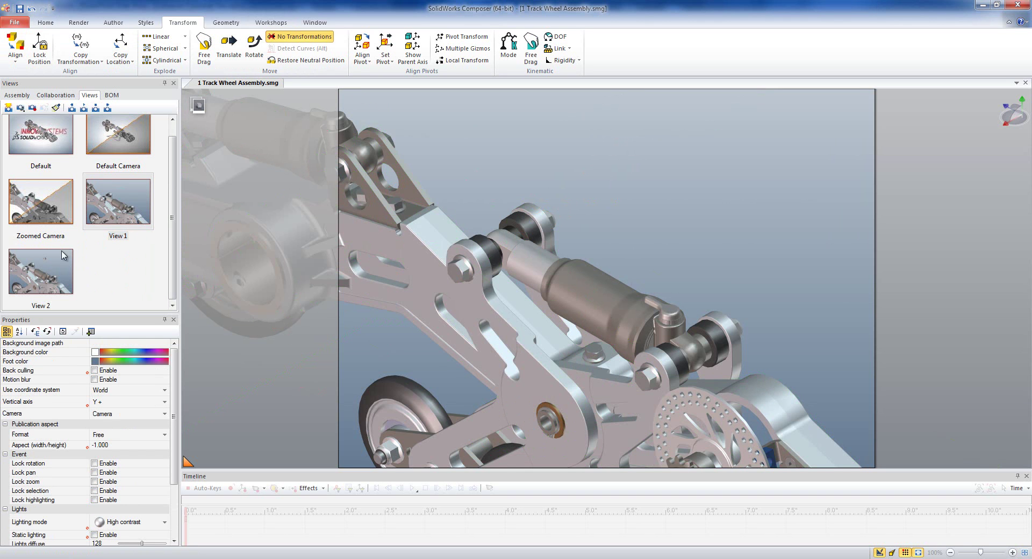
{"action": "left_click", "coordinate": [32, 269]}
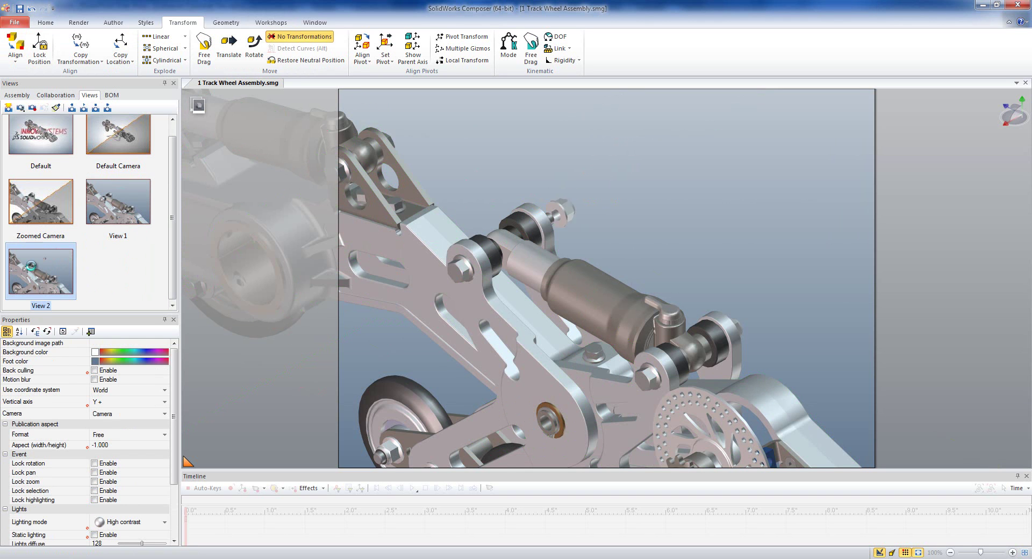
{"action": "left_click", "coordinate": [119, 207]}
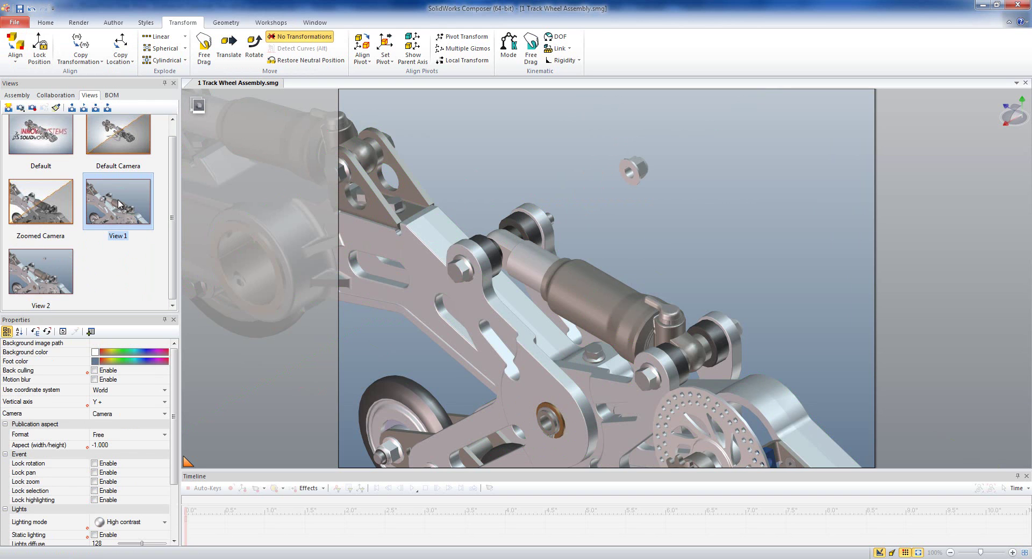
{"action": "left_click", "coordinate": [44, 273]}
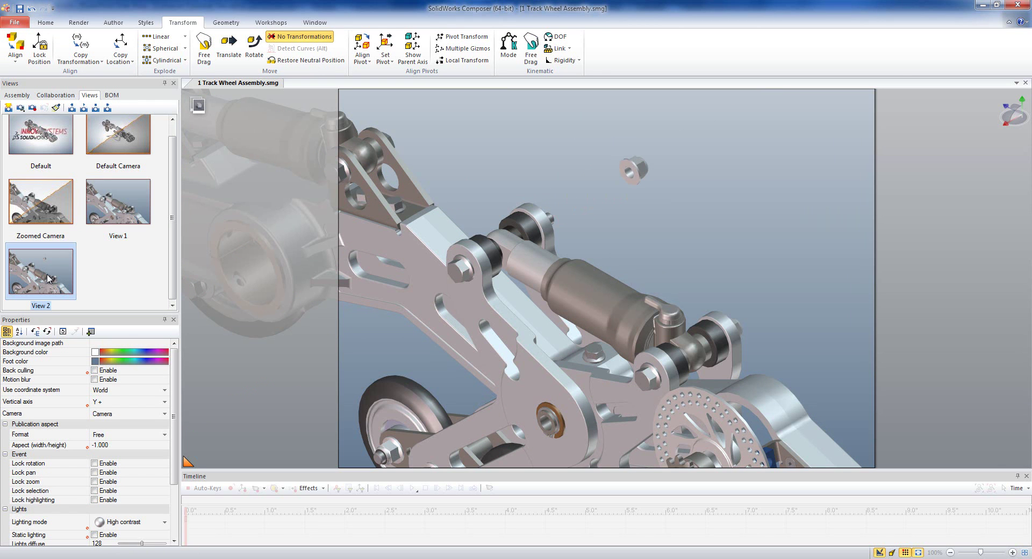
- Place a circular arrow markup next to the pulled-out nut and select it
{"action": "left_click", "coordinate": [112, 23]}
{"action": "left_click", "coordinate": [113, 51]}
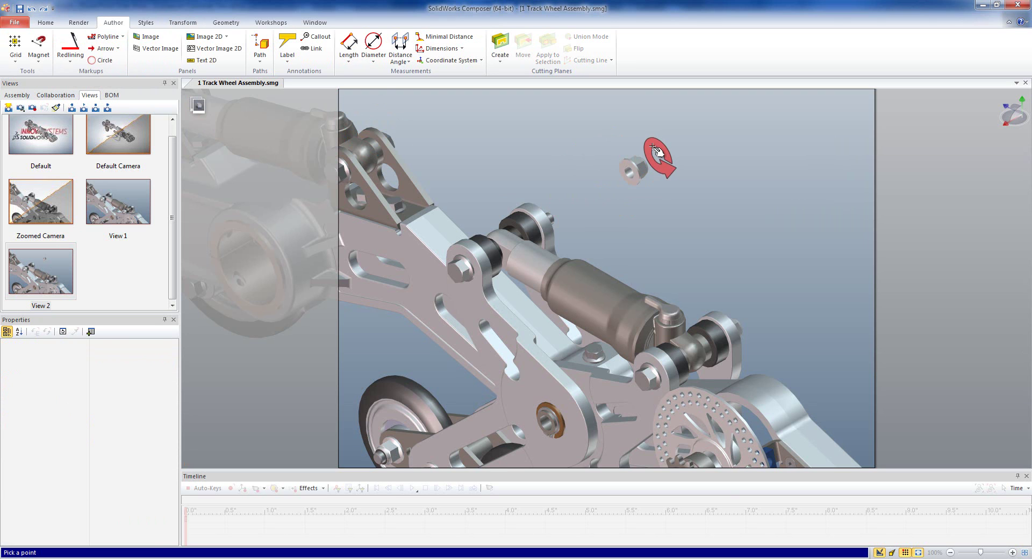
{"action": "left_click", "coordinate": [658, 151]}
{"action": "key", "text": "Escape"}
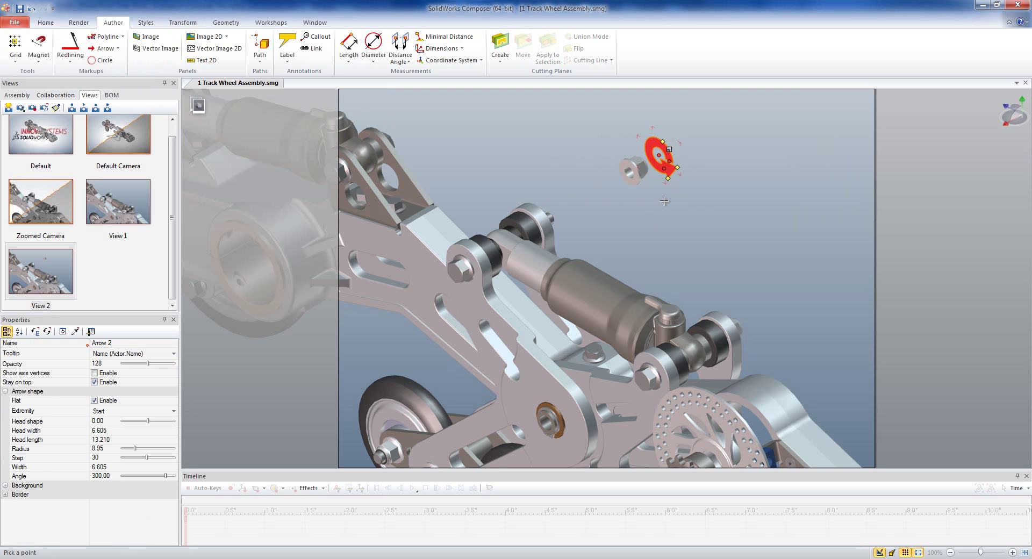
{"action": "left_click", "coordinate": [671, 210]}
{"action": "left_click", "coordinate": [667, 160]}
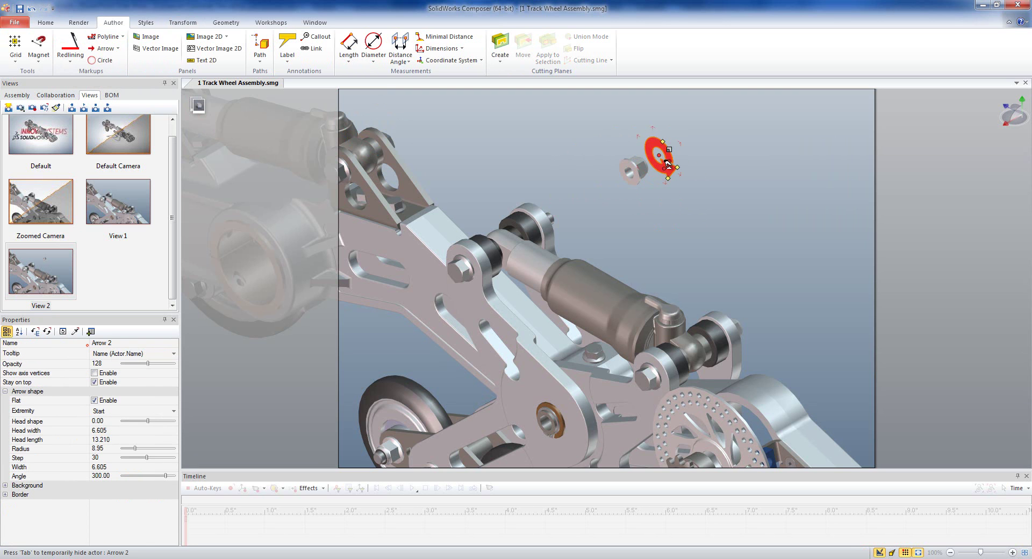
- Set the circular arrow's extremity to End
{"action": "left_click", "coordinate": [154, 410]}
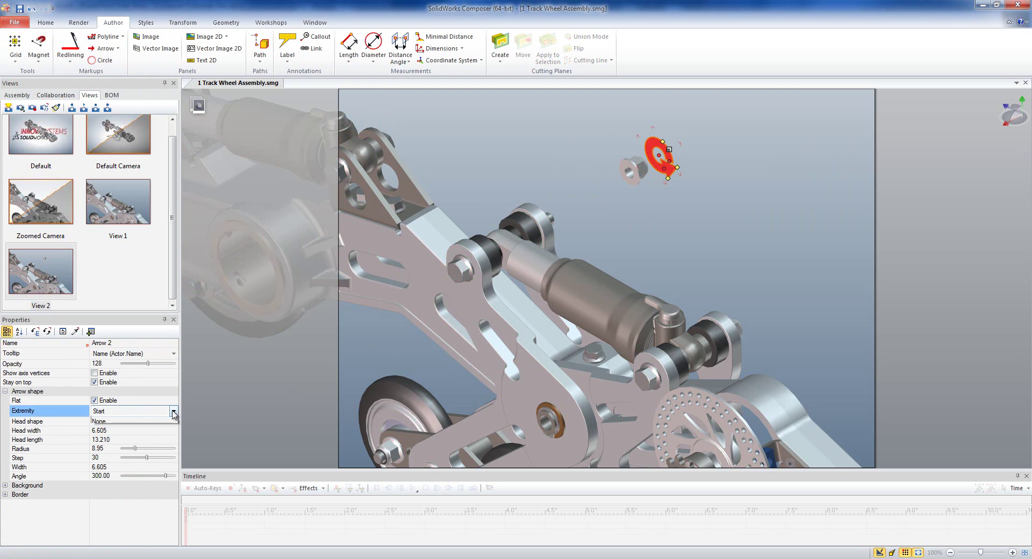
{"action": "left_click", "coordinate": [125, 430]}
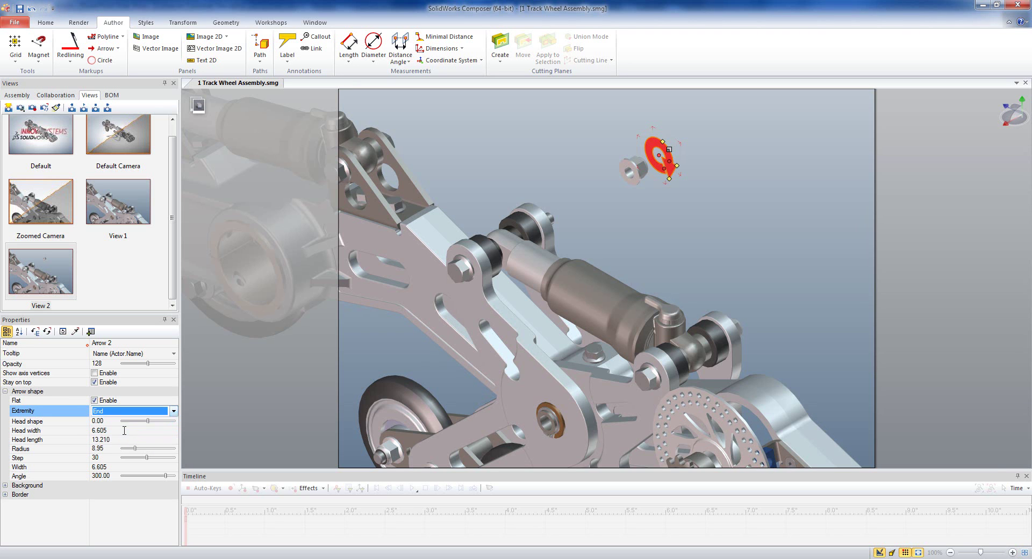
{"action": "left_click", "coordinate": [173, 411]}
{"action": "left_click", "coordinate": [119, 446]}
{"action": "left_click", "coordinate": [173, 411]}
{"action": "left_click", "coordinate": [125, 430]}
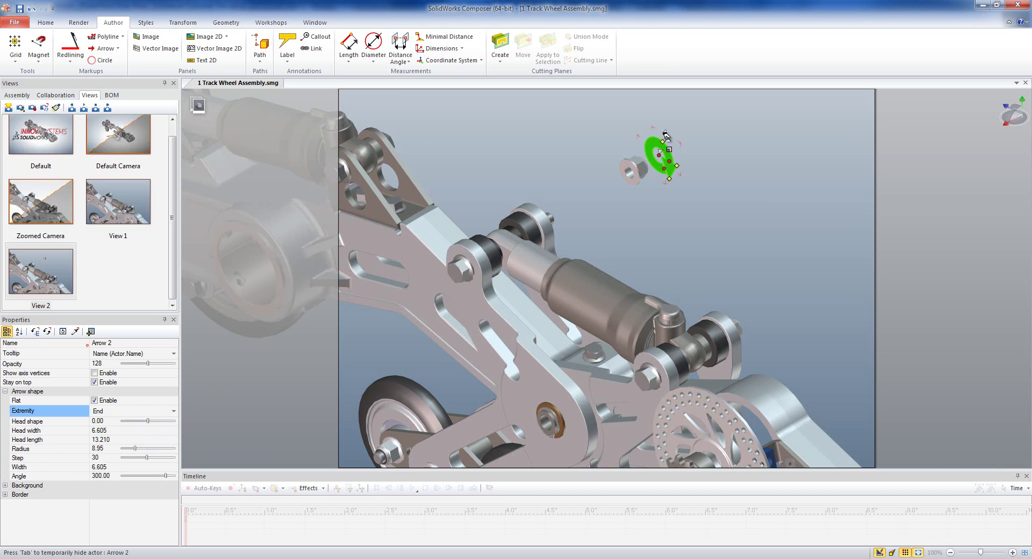
- Enlarge the circular arrow to a radius of about 14.1 and update View 2 with the arrow
{"action": "left_click_drag", "start_coordinate": [664, 136], "coordinate": [695, 166]}
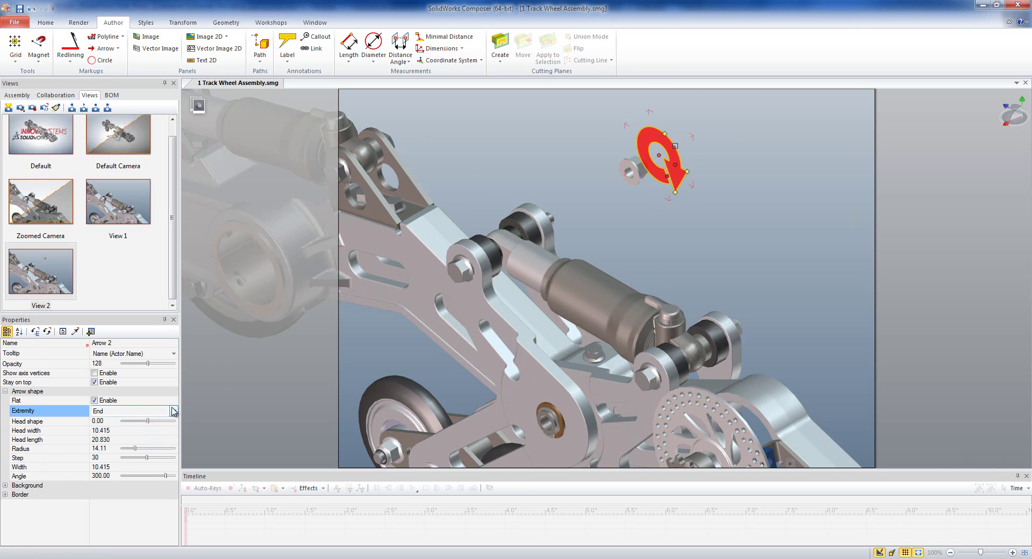
{"action": "left_click", "coordinate": [753, 195]}
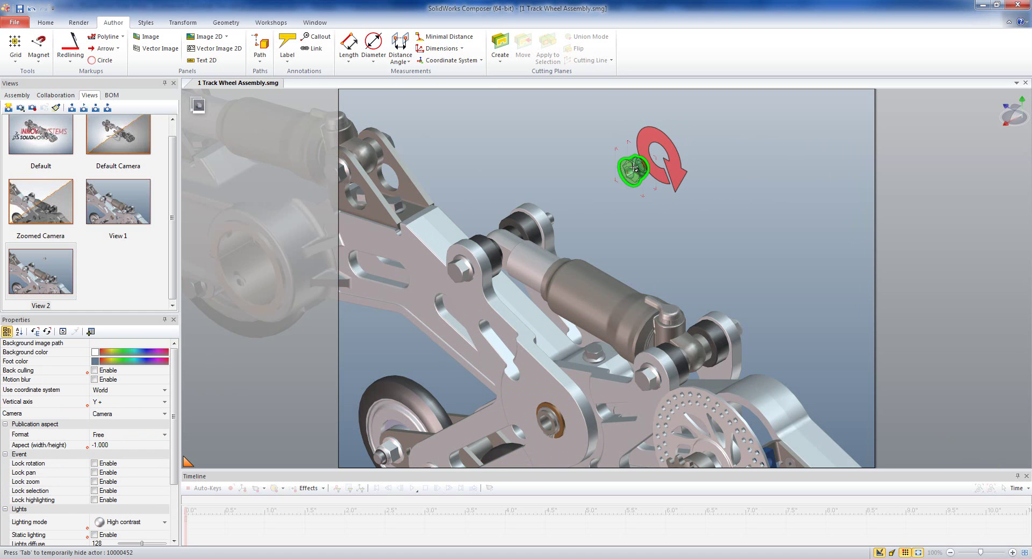
{"action": "left_click", "coordinate": [38, 110]}
- Replay the transition from View 1 to the updated View 2 with the circular arrow
{"action": "left_click", "coordinate": [119, 198]}
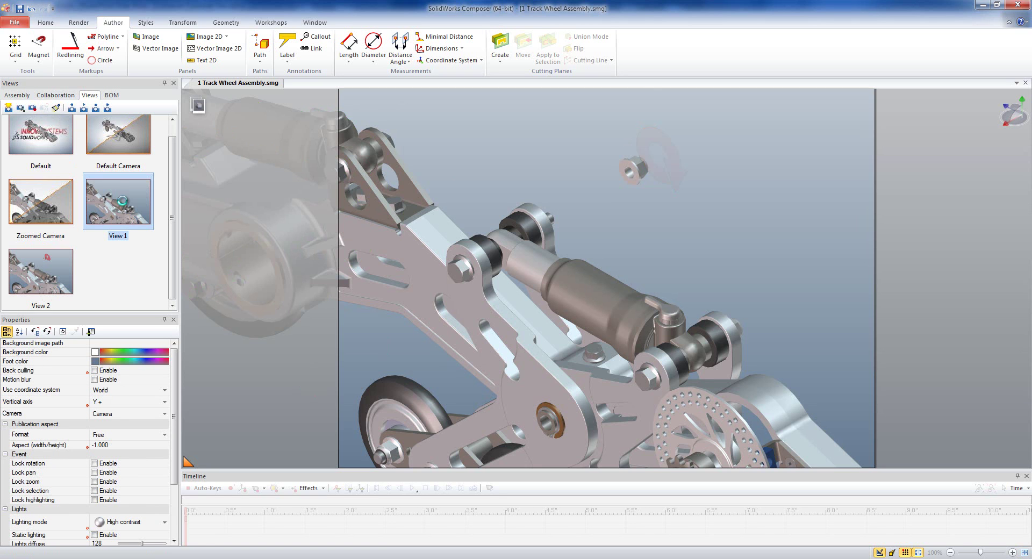
{"action": "left_click", "coordinate": [52, 271]}
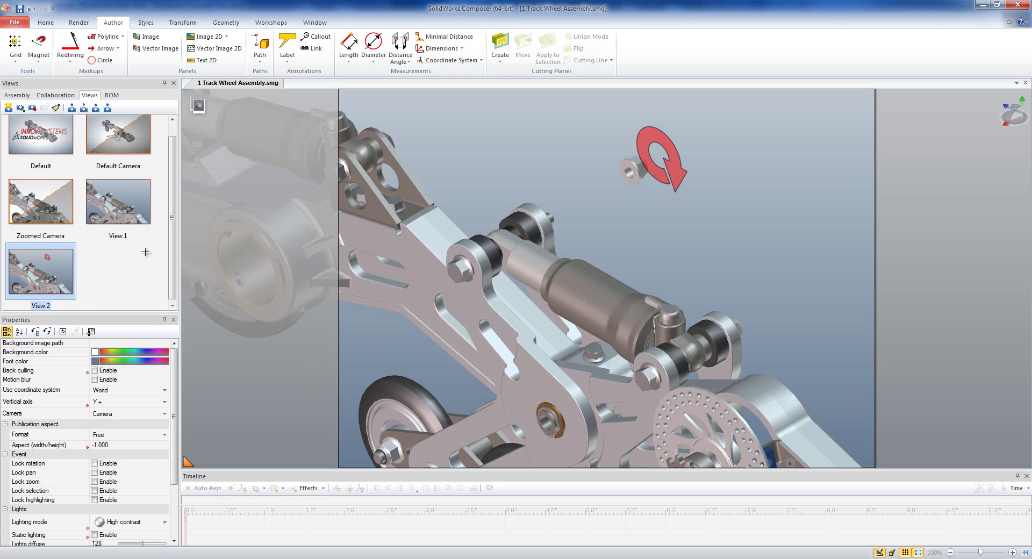
- Translate the upper shock mount bolt out of its bracket along its axis and capture the scene as a new view
{"action": "left_click", "coordinate": [183, 22]}
{"action": "left_click", "coordinate": [229, 49]}
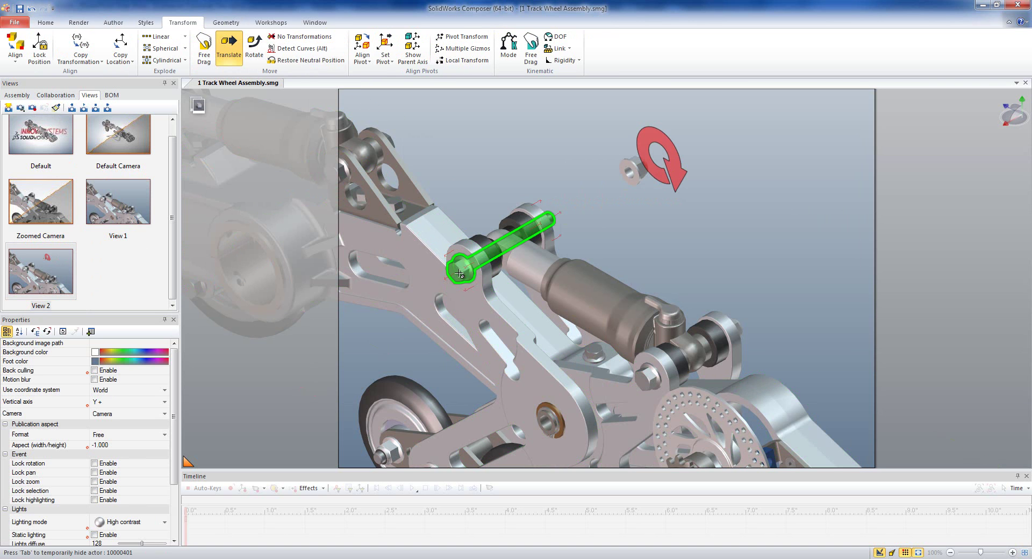
{"action": "left_click", "coordinate": [460, 274]}
{"action": "left_click_drag", "start_coordinate": [461, 266], "coordinate": [359, 338]}
{"action": "left_click", "coordinate": [768, 208]}
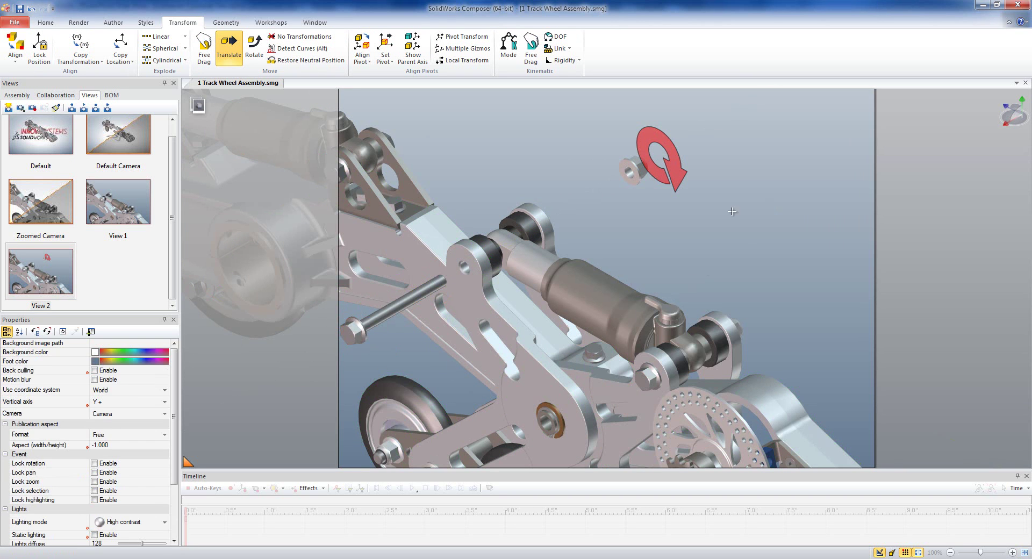
{"action": "left_click", "coordinate": [8, 108]}
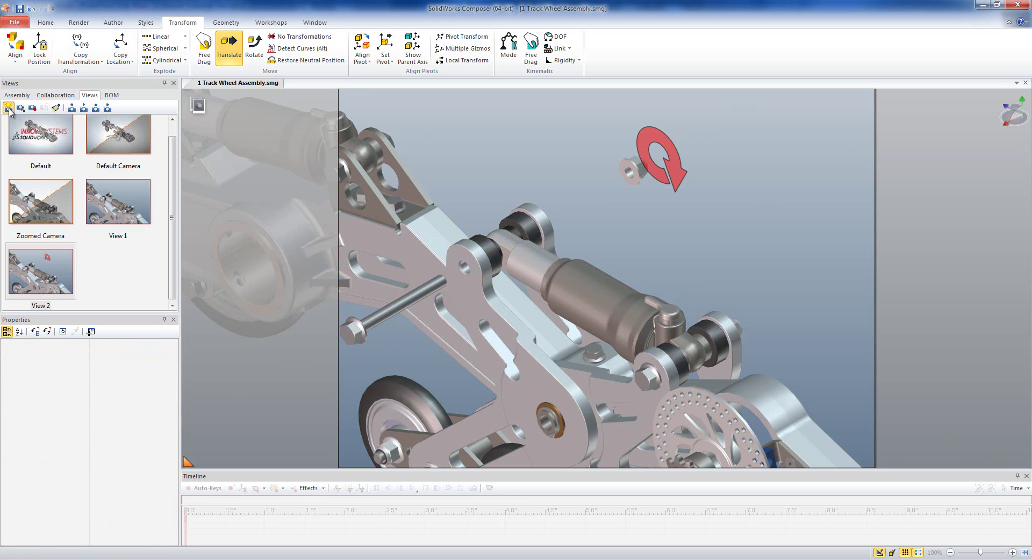
- Play through View 1, View 2 and View 3 to review the disassembly sequence
{"action": "left_click", "coordinate": [119, 205]}
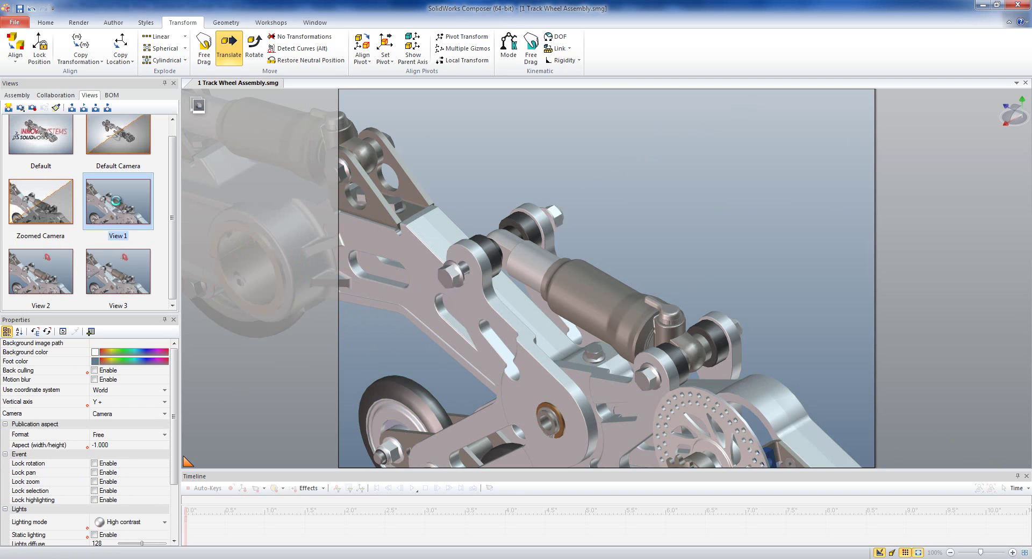
{"action": "left_click", "coordinate": [47, 274]}
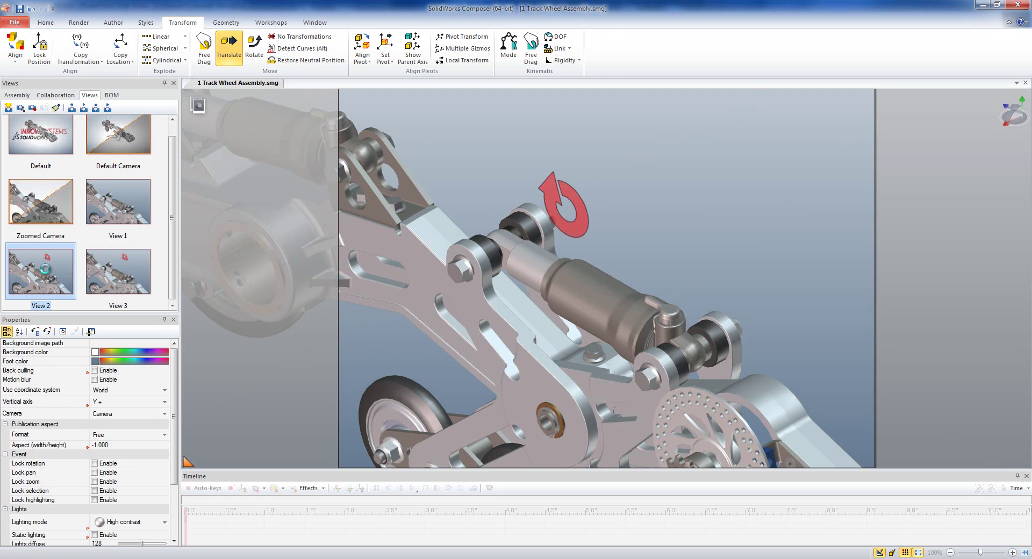
{"action": "left_click", "coordinate": [129, 279]}
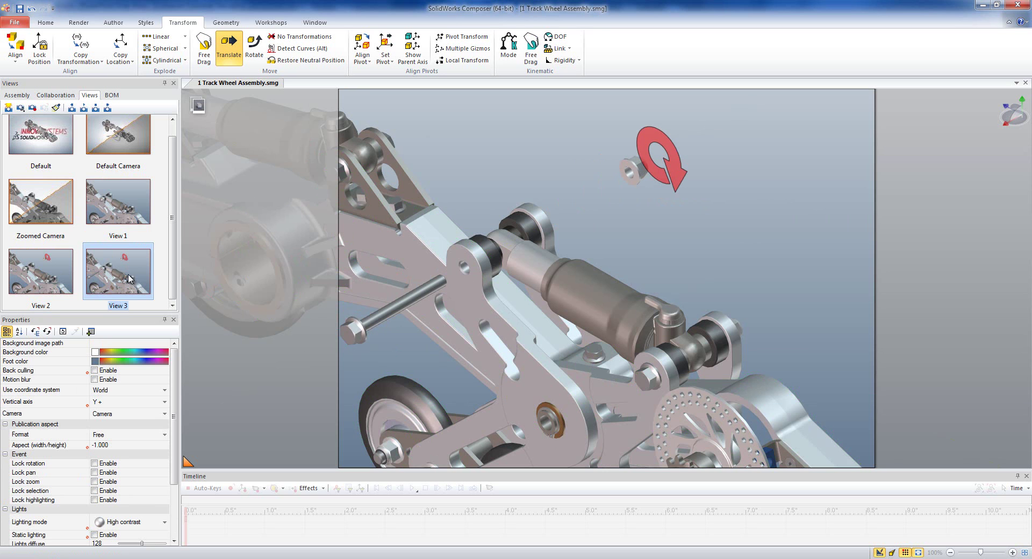
- Hide the circular arrow markup (Arrow 2) and update View 3 without it
{"action": "left_click", "coordinate": [646, 134]}
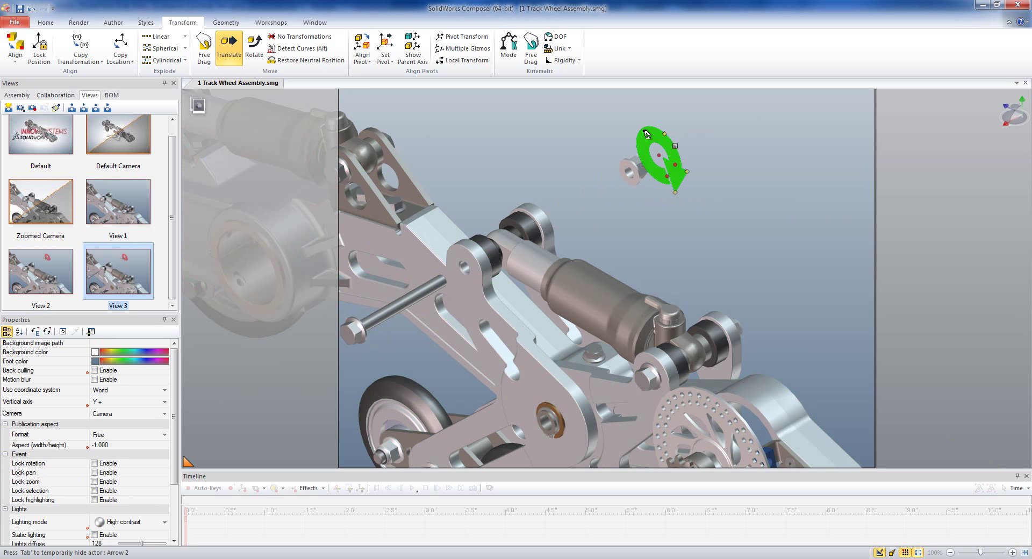
{"action": "key", "text": "Escape"}
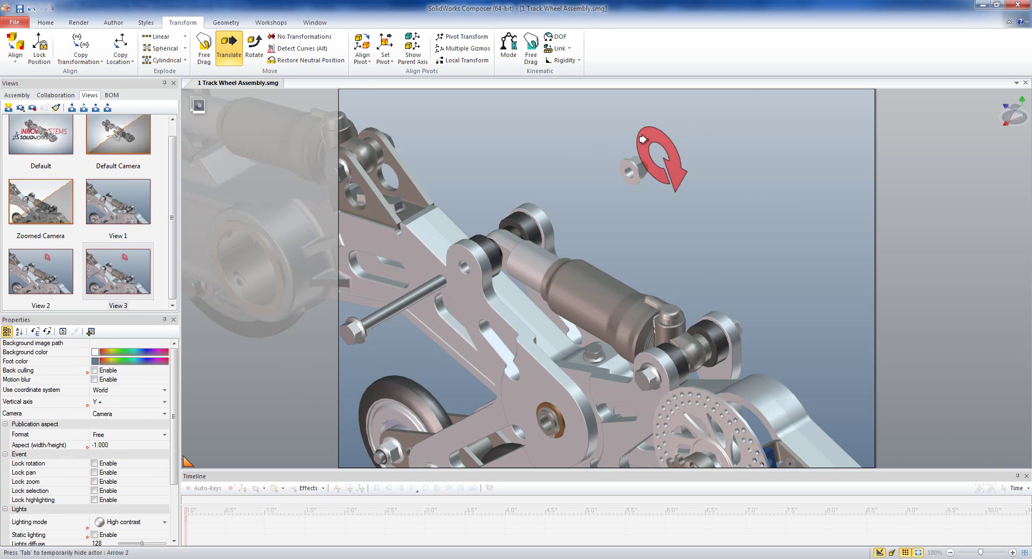
{"action": "left_click", "coordinate": [48, 96]}
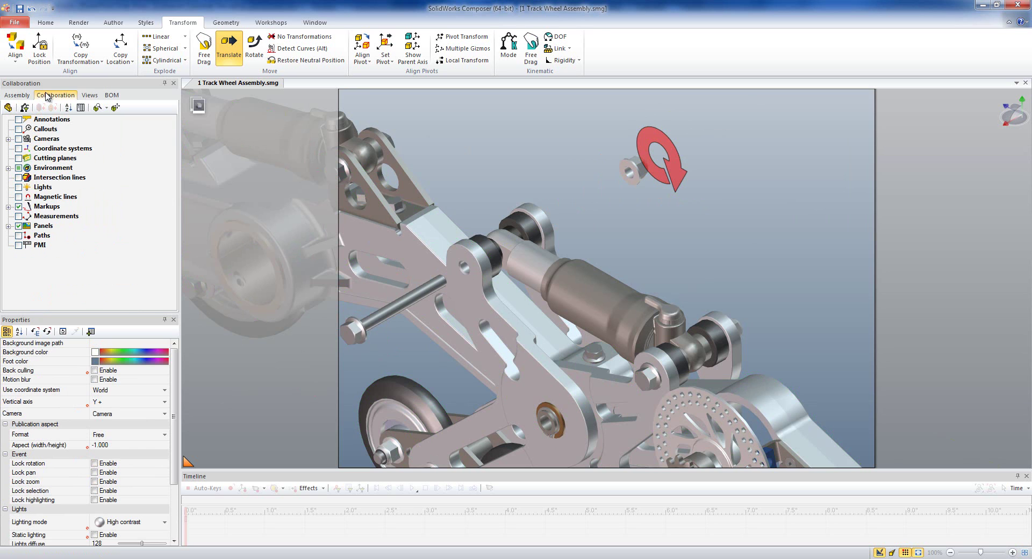
{"action": "left_click", "coordinate": [12, 211]}
{"action": "left_click", "coordinate": [8, 207]}
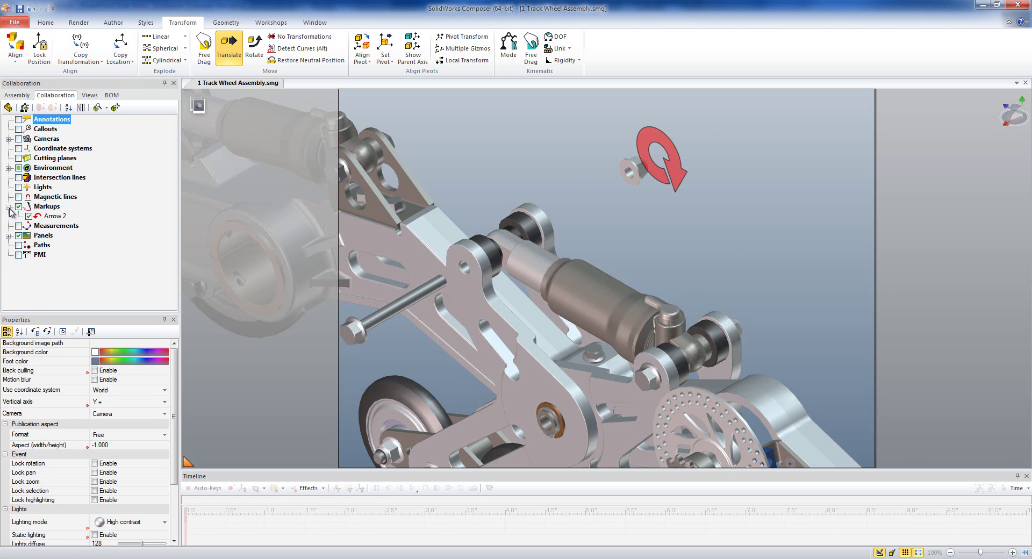
{"action": "left_click", "coordinate": [29, 216]}
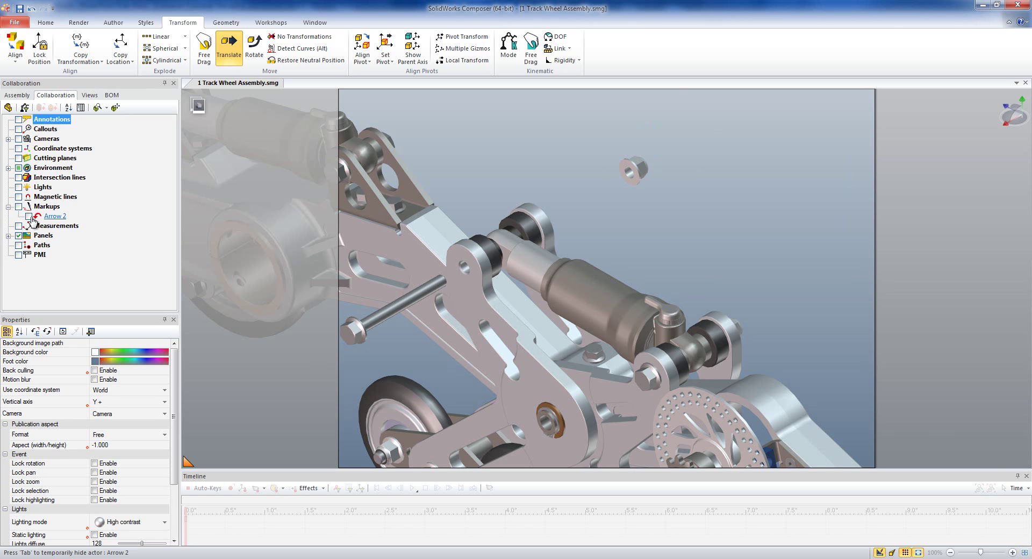
{"action": "left_click", "coordinate": [89, 95]}
{"action": "left_click", "coordinate": [33, 108]}
- Play through View 1, View 2 and the updated View 3 to check the arrow's visibility
{"action": "left_click", "coordinate": [118, 203]}
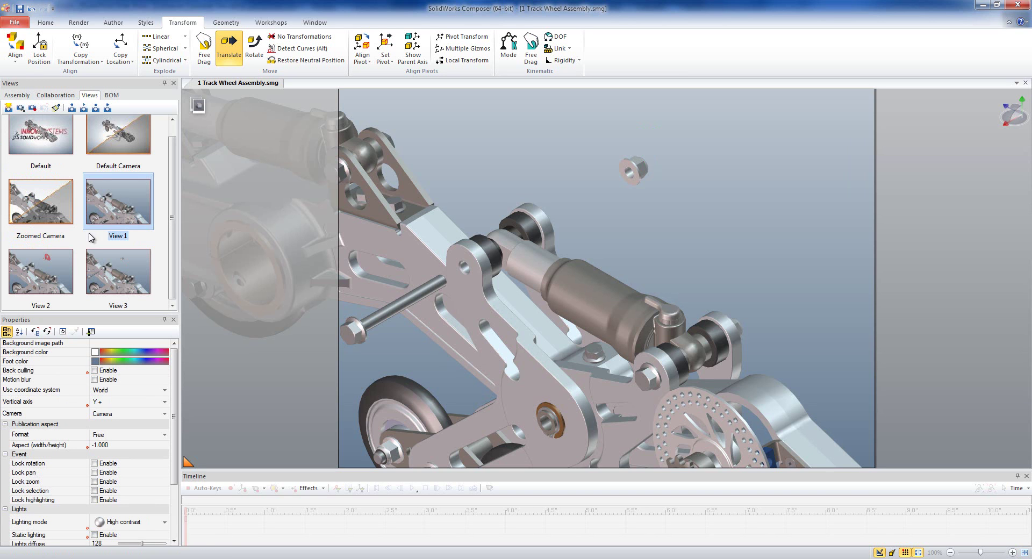
{"action": "left_click", "coordinate": [54, 263]}
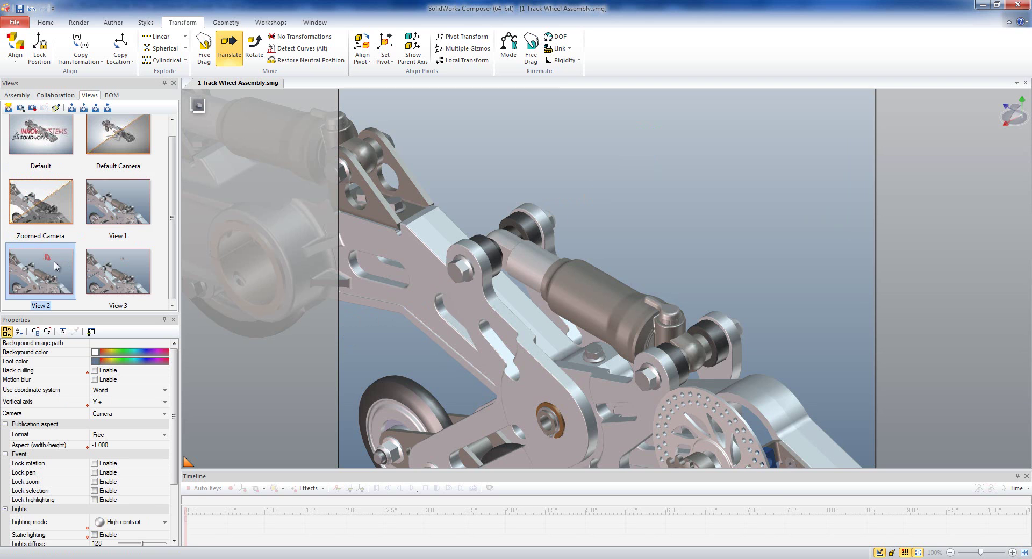
{"action": "left_click", "coordinate": [132, 277]}
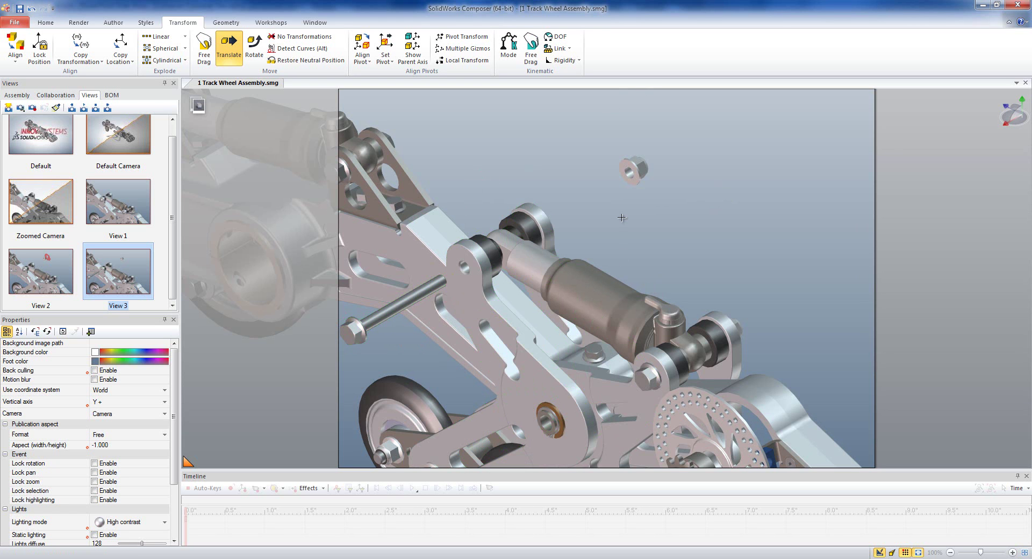
- Rotate the 165 mm shock assembly upward about its lower mount axis and capture the scene as a new view
{"action": "left_click", "coordinate": [254, 47]}
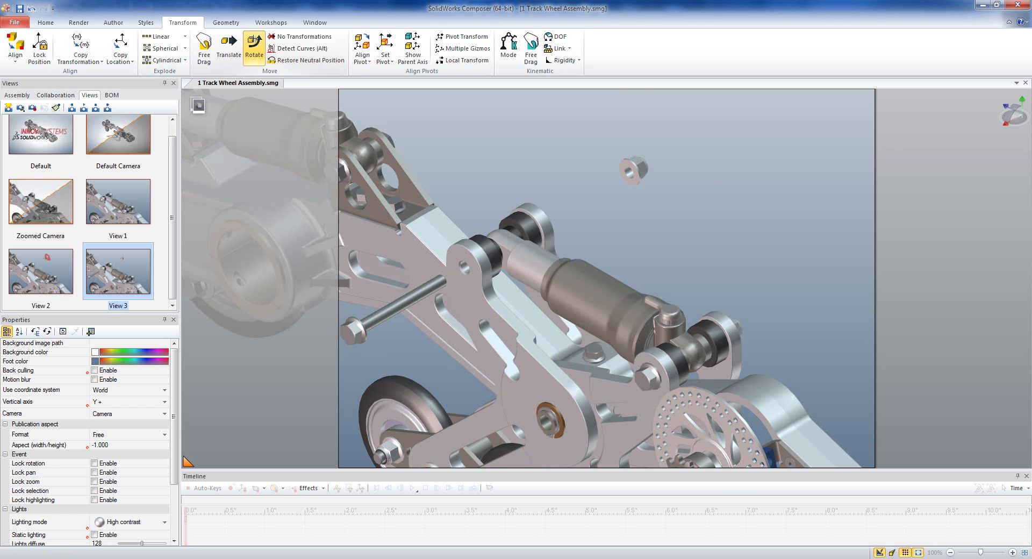
{"action": "left_click", "coordinate": [617, 311]}
{"action": "key", "text": "Tab"}
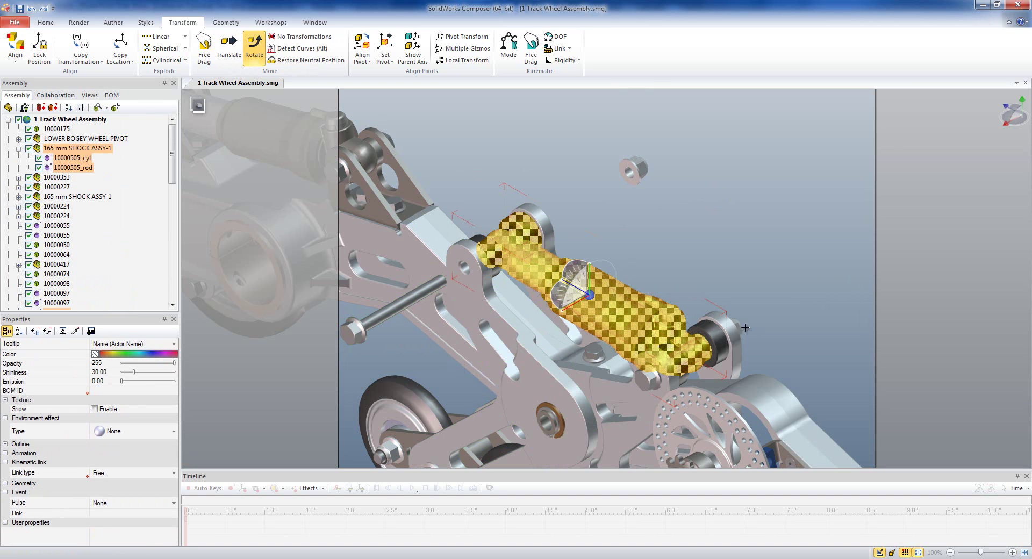
{"action": "key", "text": "alt"}
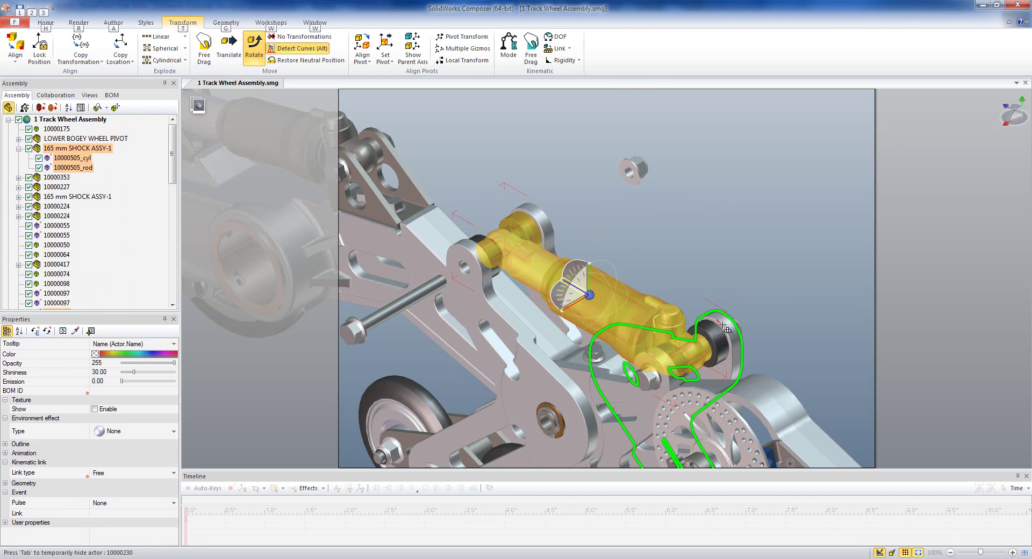
{"action": "left_click_drag", "start_coordinate": [726, 332], "coordinate": [729, 346], "text": "alt"}
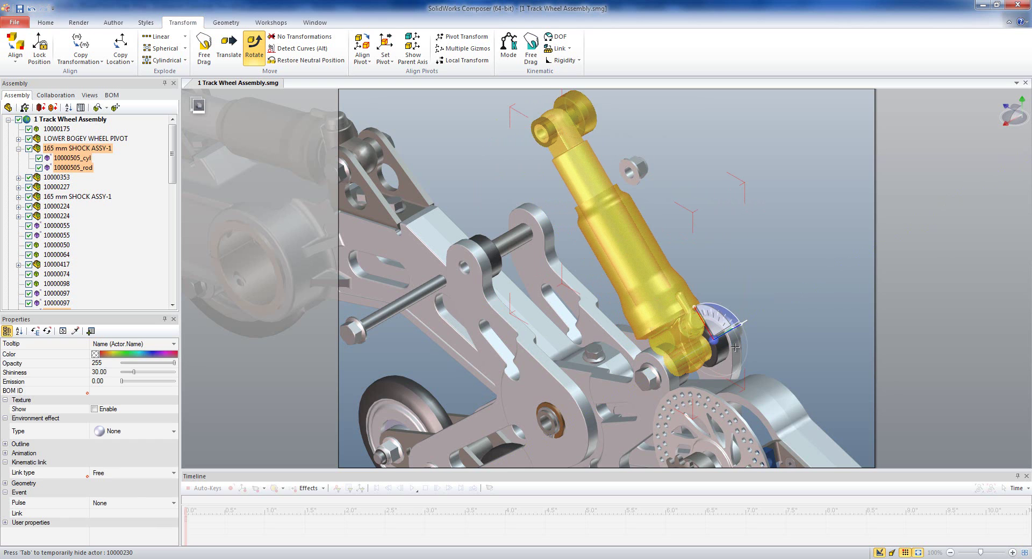
{"action": "left_click", "coordinate": [89, 95]}
{"action": "left_click", "coordinate": [8, 107]}
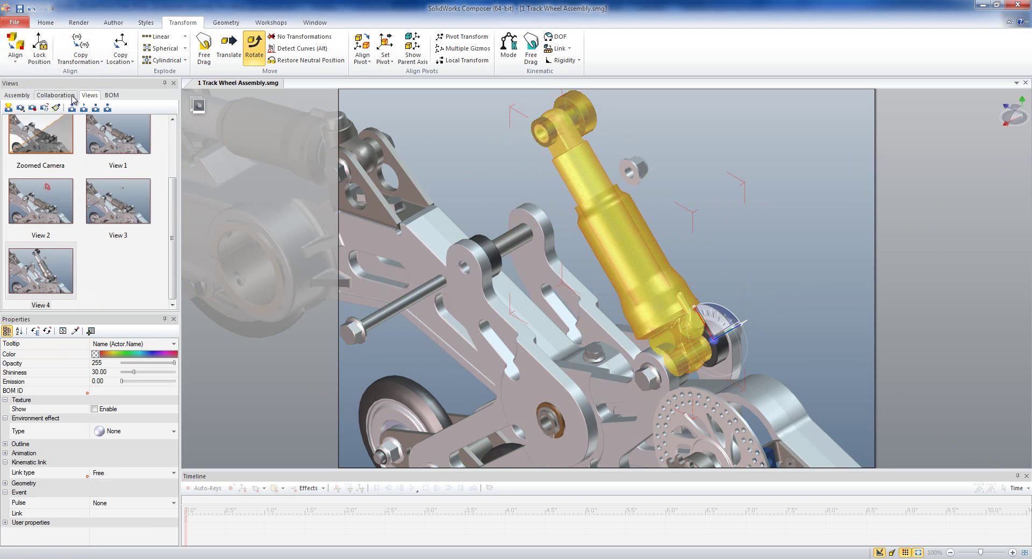
- Hide the removed upper mount bolt and nut, and update View 4 without them
{"action": "left_click", "coordinate": [382, 320]}
{"action": "left_click", "coordinate": [641, 168], "text": "ctrl"}
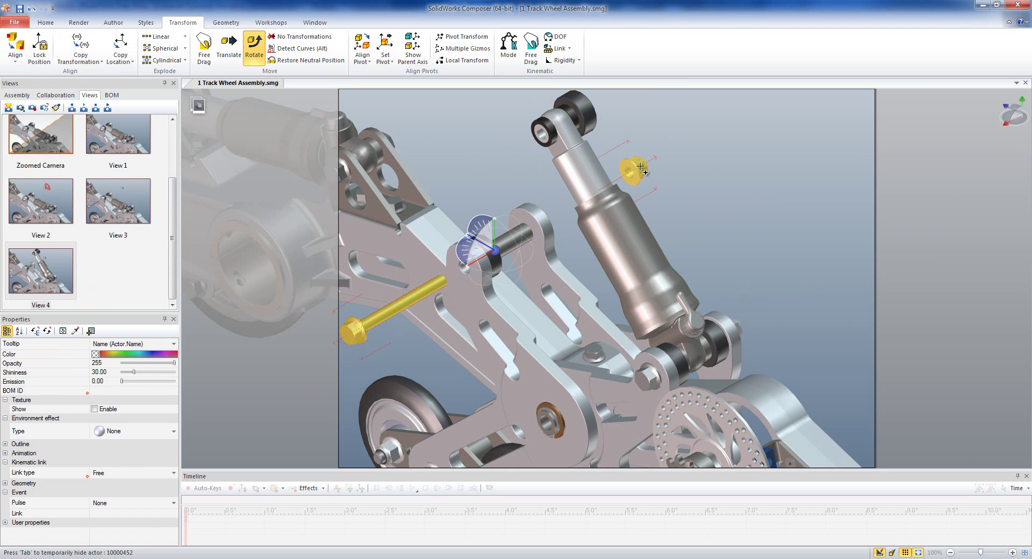
{"action": "right_click", "coordinate": [642, 168]}
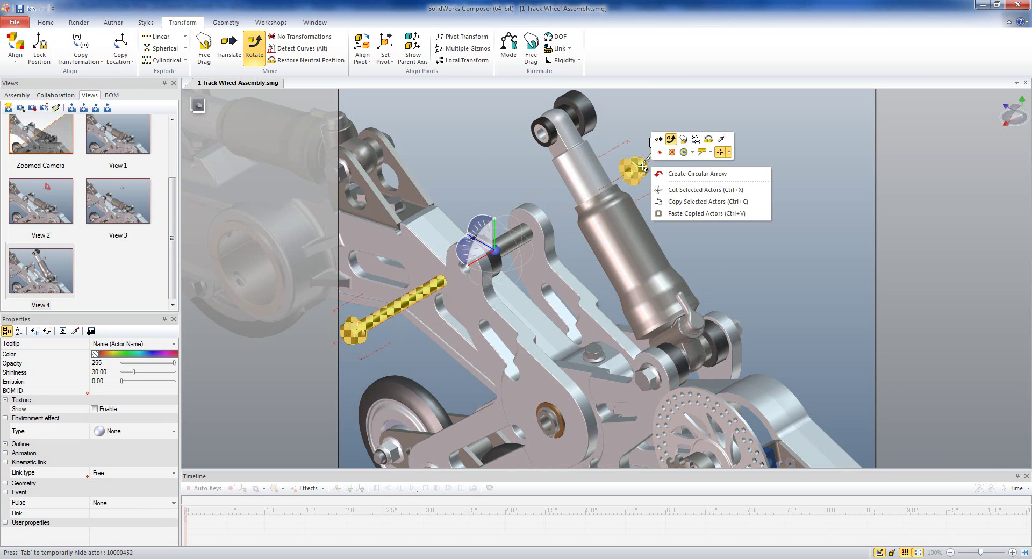
{"action": "left_click", "coordinate": [692, 152]}
{"action": "left_click", "coordinate": [710, 214]}
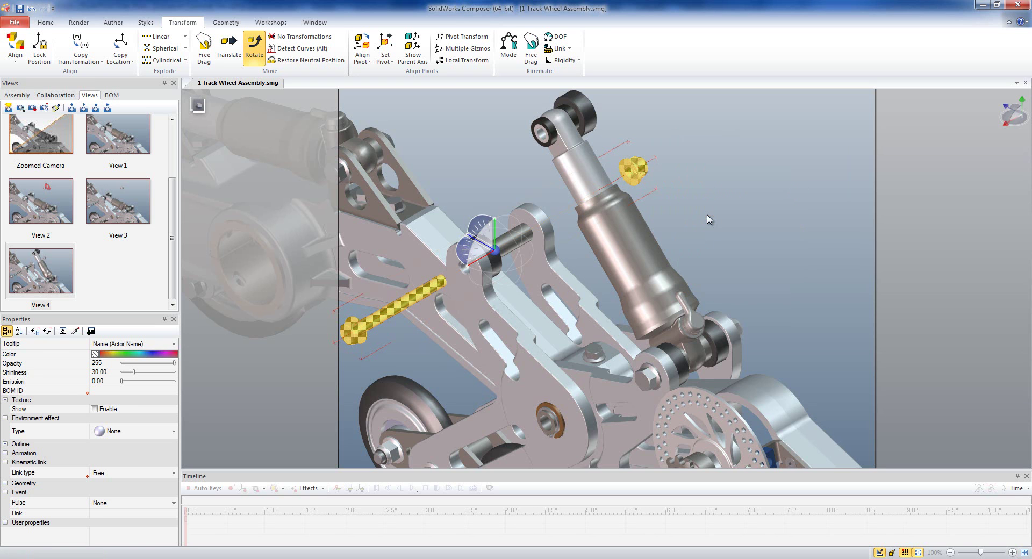
{"action": "left_click", "coordinate": [715, 211]}
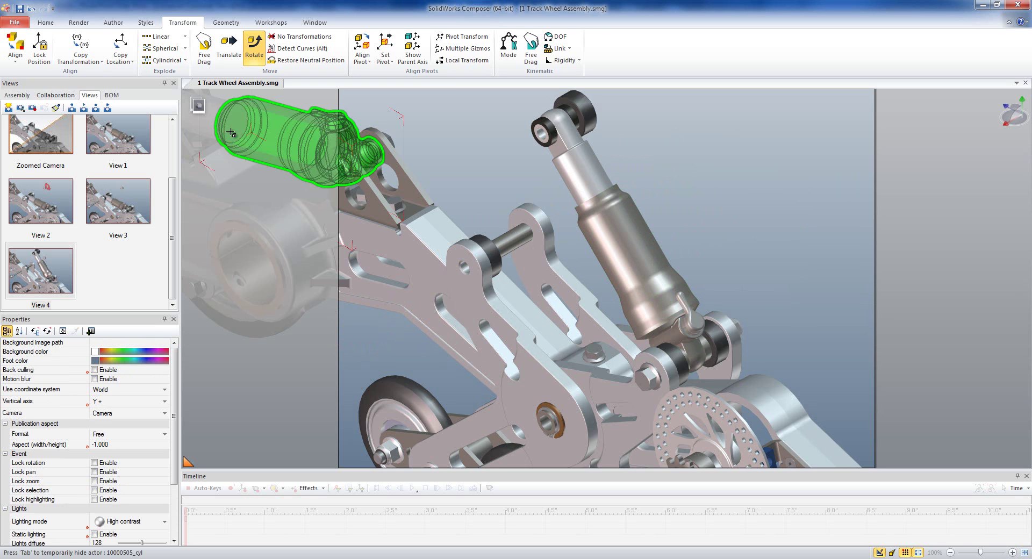
{"action": "left_click", "coordinate": [33, 109]}
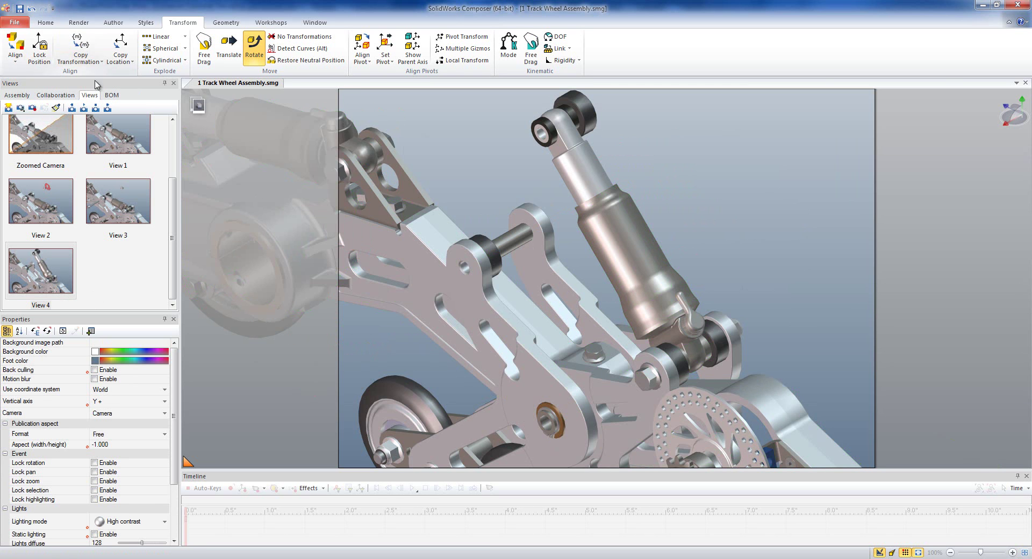
- Copy the rotated shock's transformation to the upper mount sleeve and near bushing, and replay the transition from View 3 to View 4
{"action": "left_click", "coordinate": [80, 48]}
{"action": "left_click", "coordinate": [513, 246]}
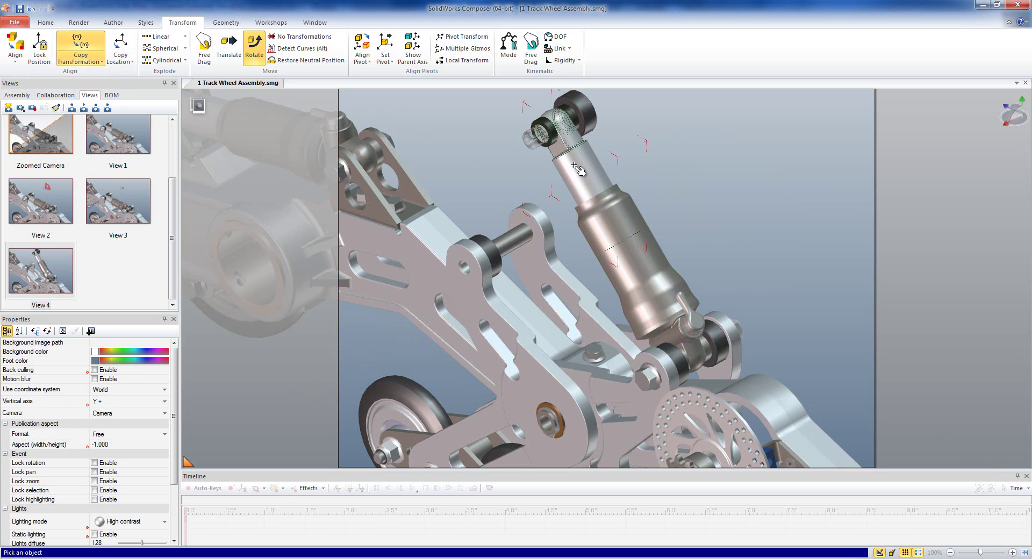
{"action": "left_click", "coordinate": [80, 49]}
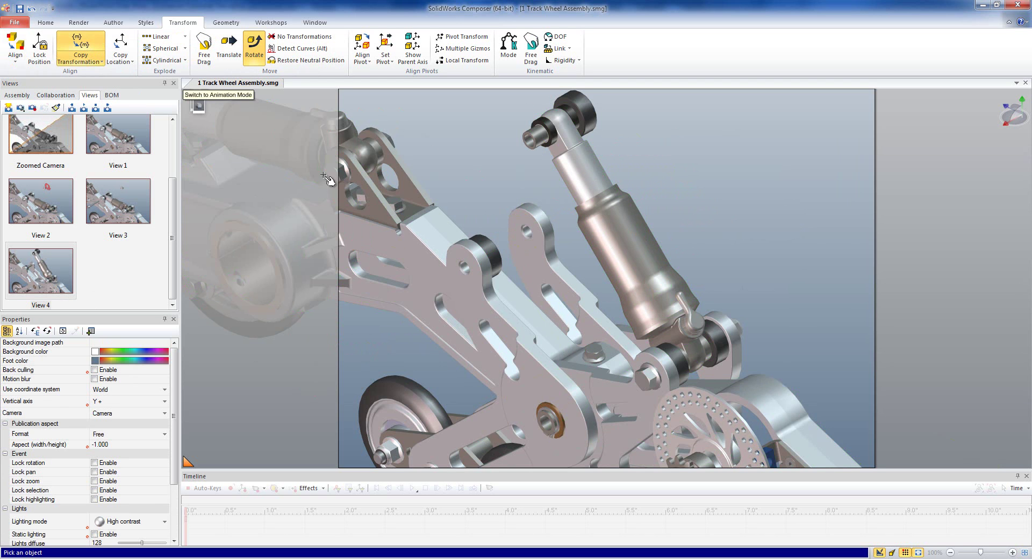
{"action": "left_click", "coordinate": [495, 257]}
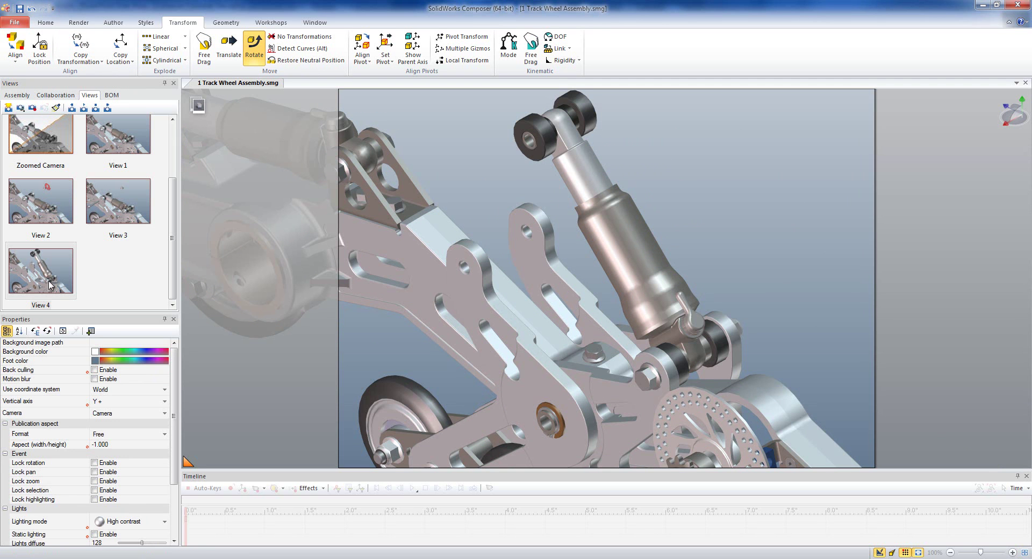
{"action": "left_click", "coordinate": [104, 207]}
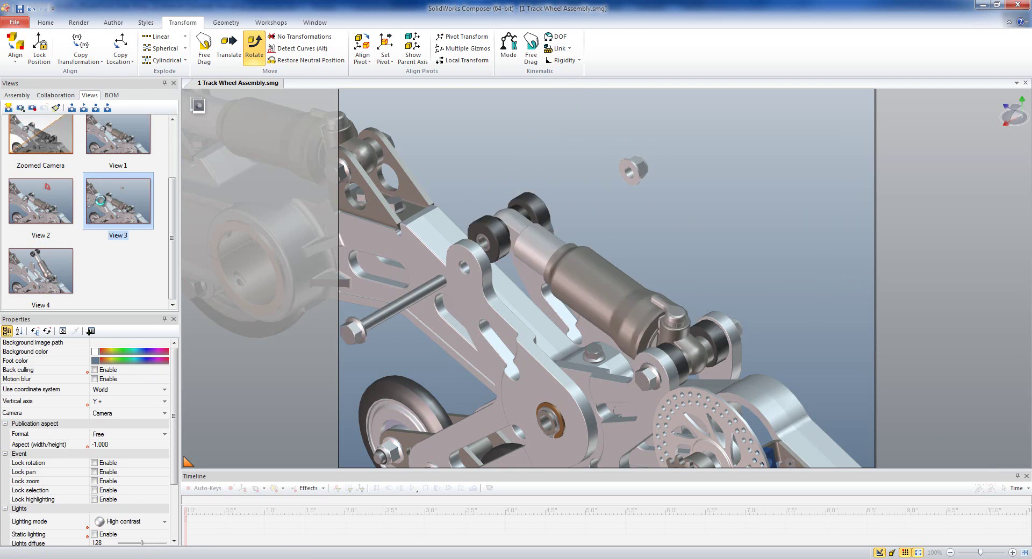
{"action": "left_click", "coordinate": [54, 270]}
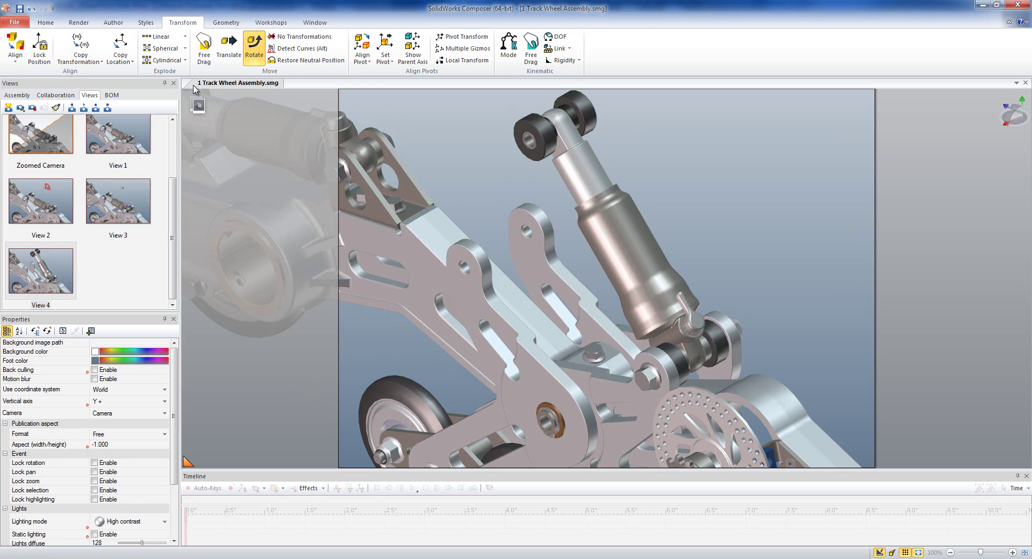
- Explode the upper mount's sleeve and two bushings linearly along the mount axis
{"action": "left_click", "coordinate": [167, 41]}
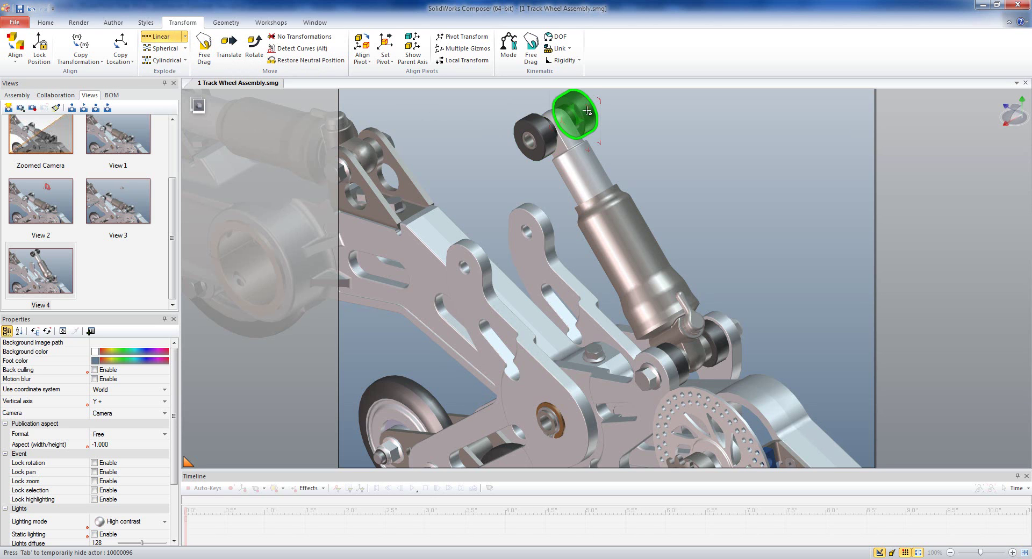
{"action": "left_click_drag", "start_coordinate": [588, 112], "coordinate": [537, 136]}
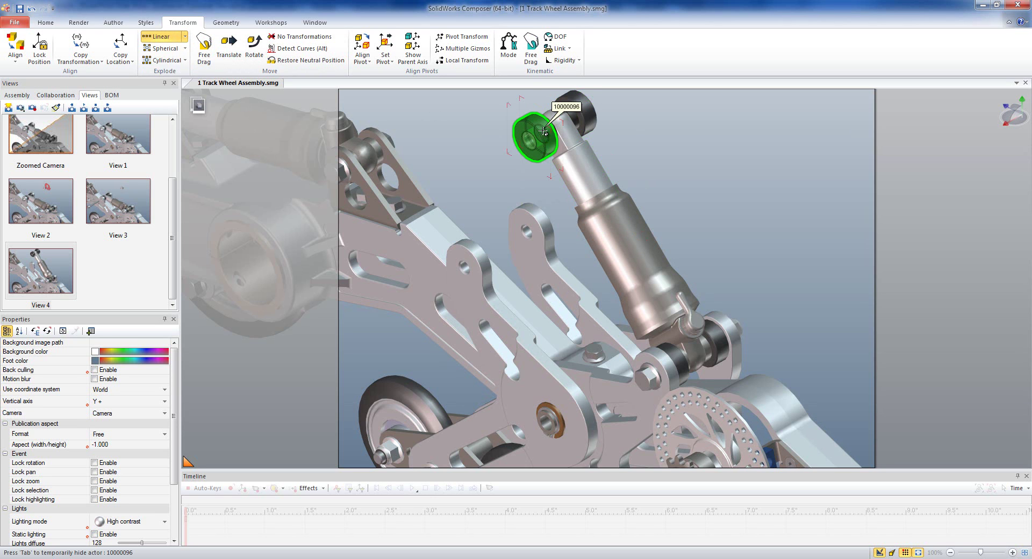
{"action": "left_click", "coordinate": [543, 131]}
{"action": "left_click", "coordinate": [536, 153], "text": "ctrl"}
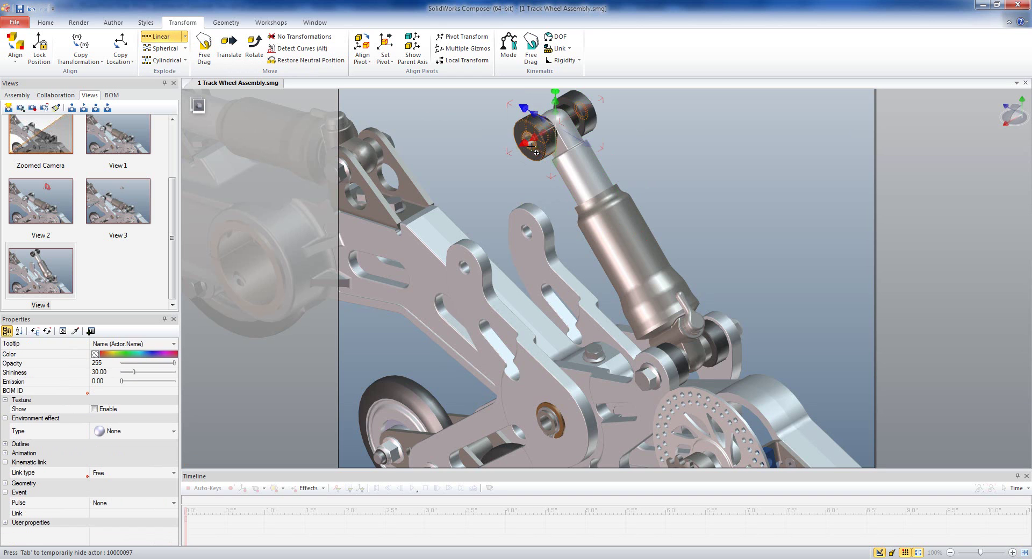
{"action": "left_click", "coordinate": [595, 118], "text": "ctrl"}
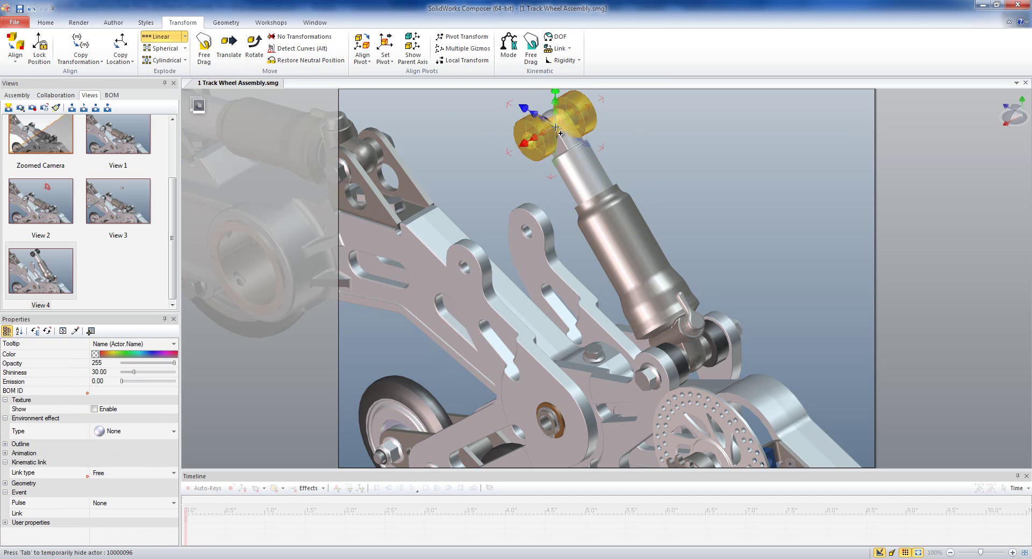
{"action": "left_click", "coordinate": [519, 144]}
{"action": "left_click_drag", "start_coordinate": [519, 144], "coordinate": [393, 230]}
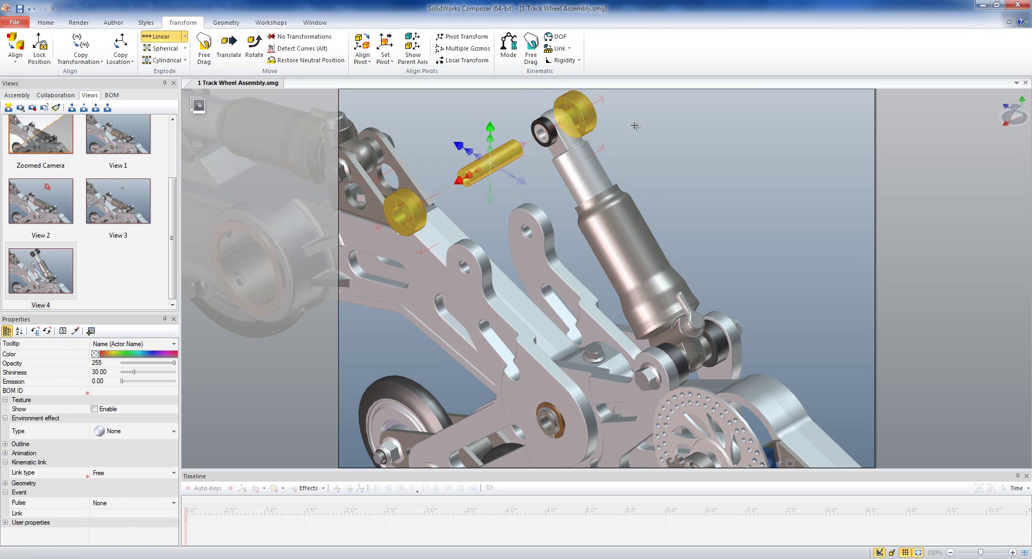
- Translate the exploded sleeve and bushings back slightly along the mount axis and capture the scene as a new view
{"action": "left_click", "coordinate": [239, 50]}
{"action": "left_click_drag", "start_coordinate": [449, 184], "coordinate": [468, 176]}
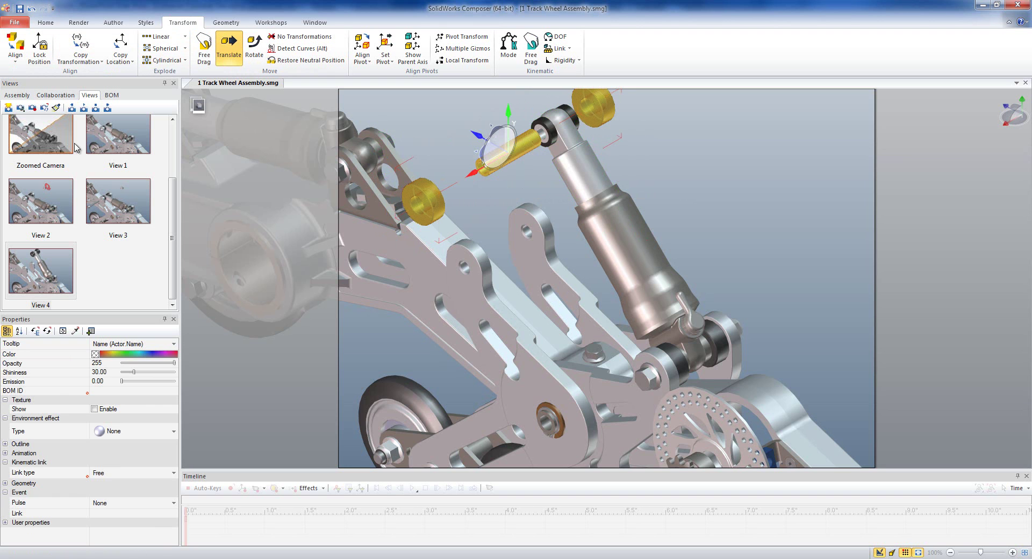
{"action": "left_click", "coordinate": [8, 108]}
- Replay the transition from View 4 to View 5 with the parts deselected
{"action": "left_click", "coordinate": [56, 268]}
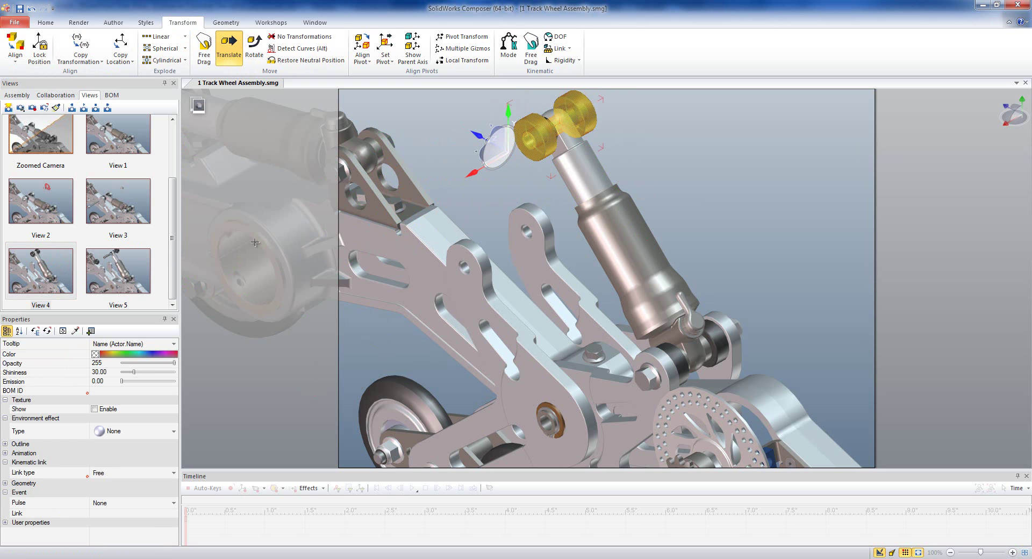
{"action": "left_click", "coordinate": [468, 209]}
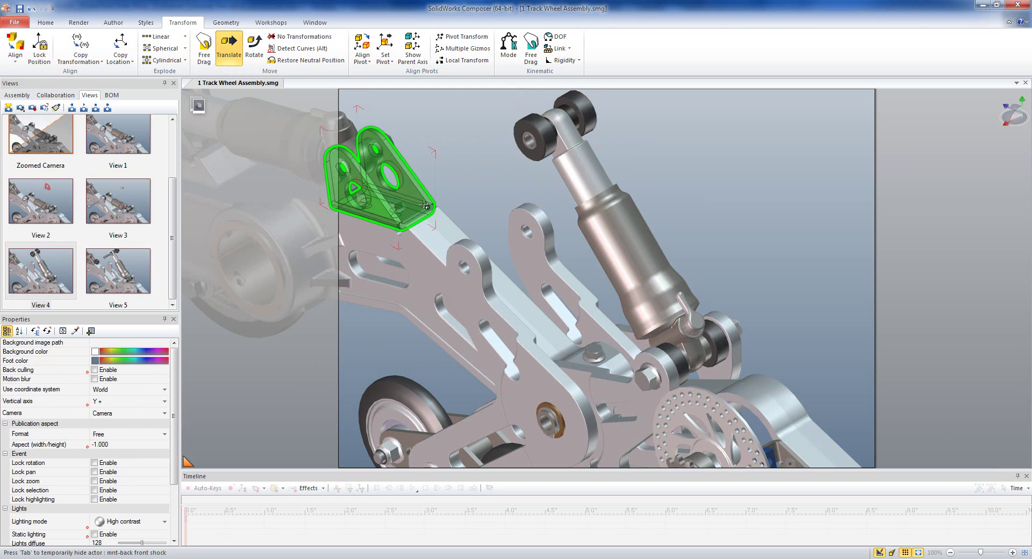
{"action": "left_click", "coordinate": [128, 262]}
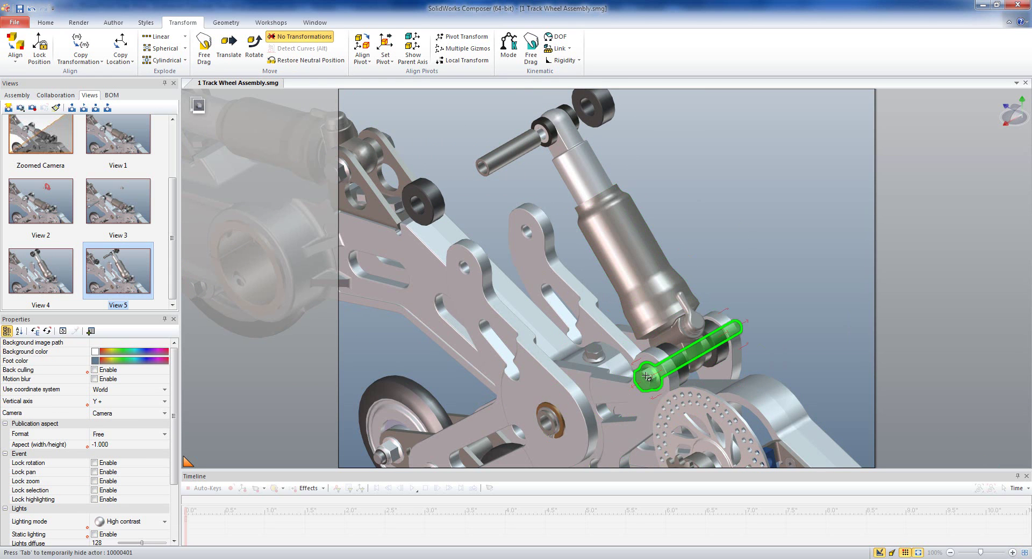
- Translate the lower mount bolt's nut outward along the bolt axis, clear of the frame
{"action": "left_click", "coordinate": [229, 48]}
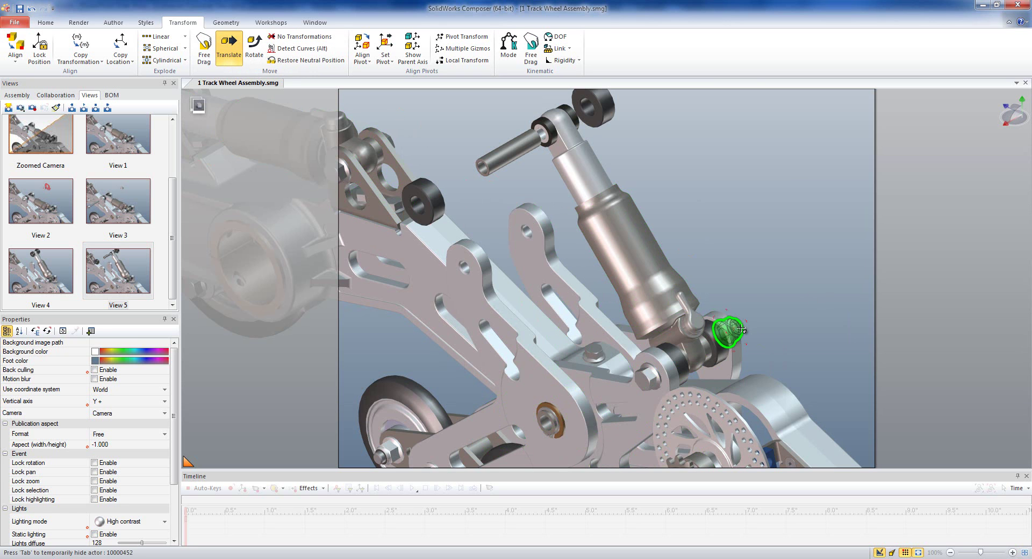
{"action": "left_click", "coordinate": [750, 327]}
{"action": "left_click_drag", "start_coordinate": [759, 312], "coordinate": [838, 262]}
{"action": "left_click", "coordinate": [724, 226]}
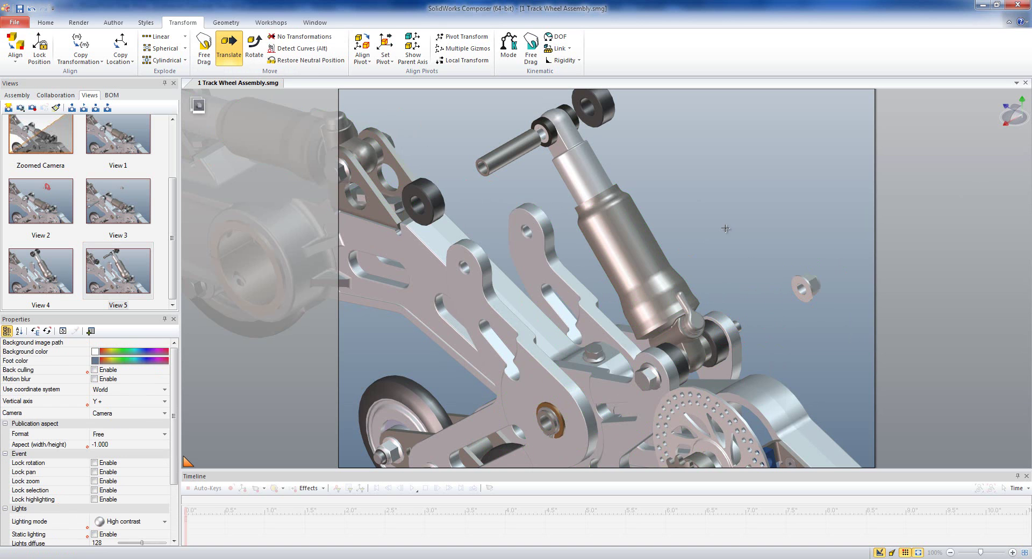
- Rotate the exploded nut about its own axis and capture the scene as a new view
{"action": "left_click", "coordinate": [254, 49]}
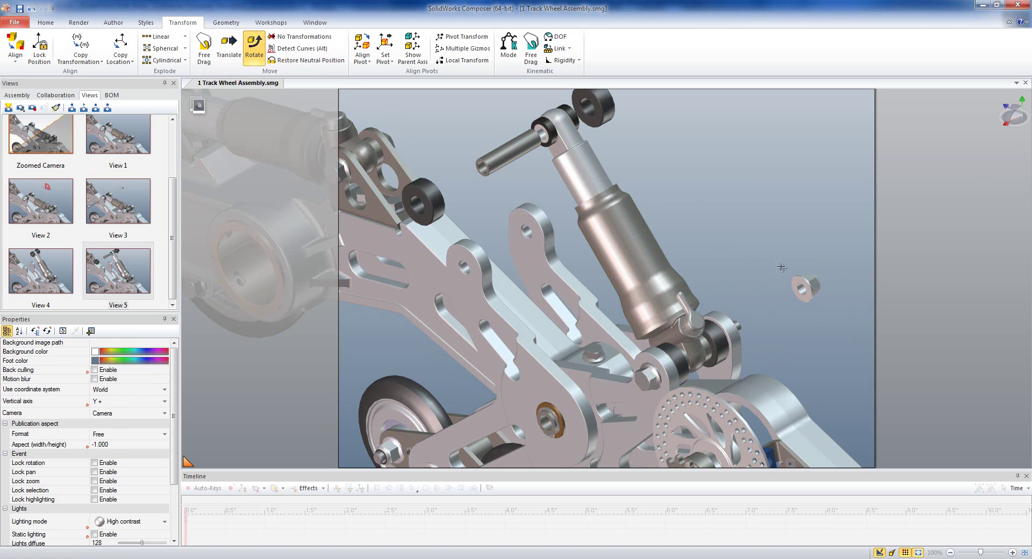
{"action": "left_click", "coordinate": [811, 289]}
{"action": "left_click_drag", "start_coordinate": [791, 253], "coordinate": [830, 332]}
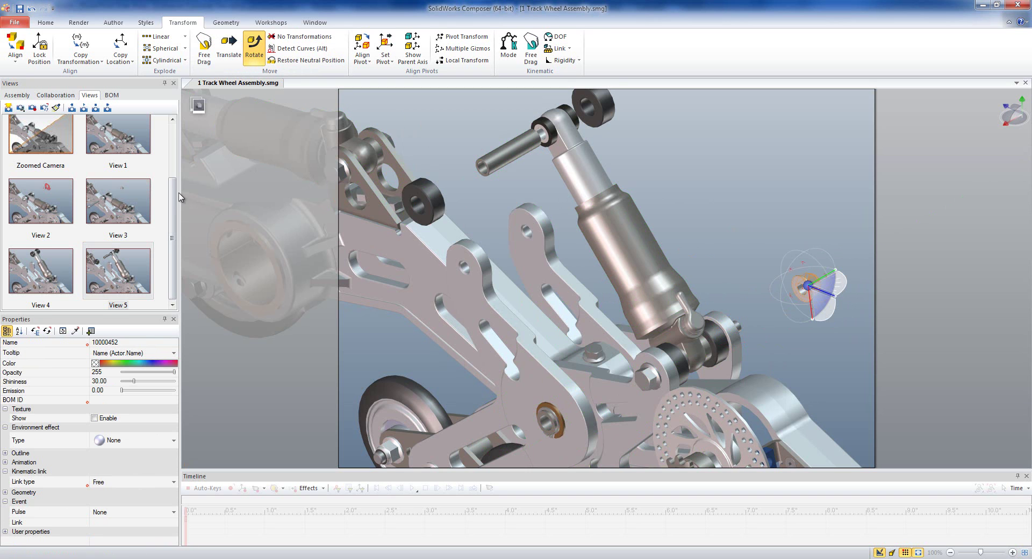
{"action": "scroll", "coordinate": [173, 194], "scroll_direction": "down", "scroll_amount": 1}
{"action": "left_click", "coordinate": [8, 107]}
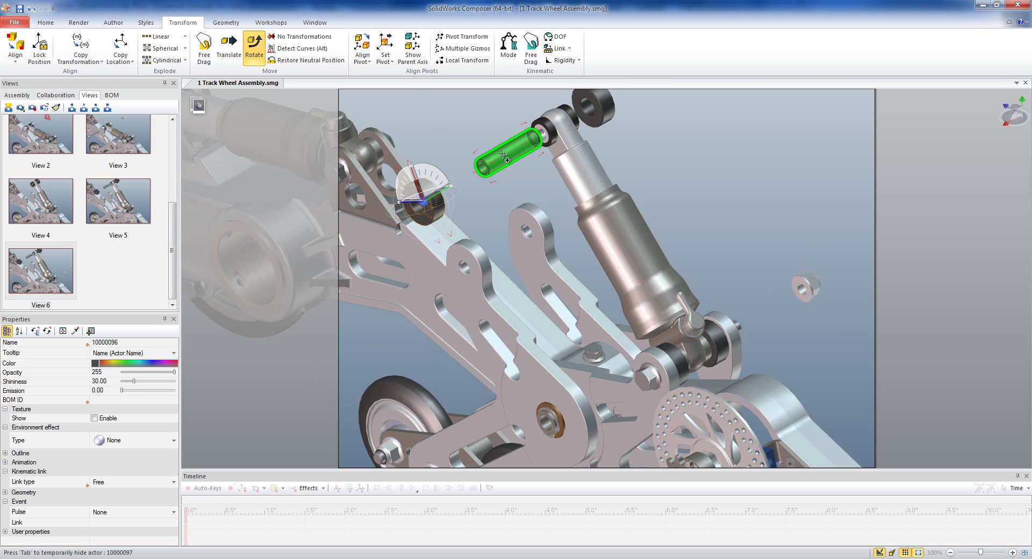
- Hide the exploded upper mount sleeve and two bushings in View 6, and replay the transition from View 5 to View 6
{"action": "left_click", "coordinate": [507, 155]}
{"action": "left_click", "coordinate": [598, 105], "text": "ctrl"}
{"action": "right_click", "coordinate": [617, 104]}
{"action": "left_click", "coordinate": [658, 91]}
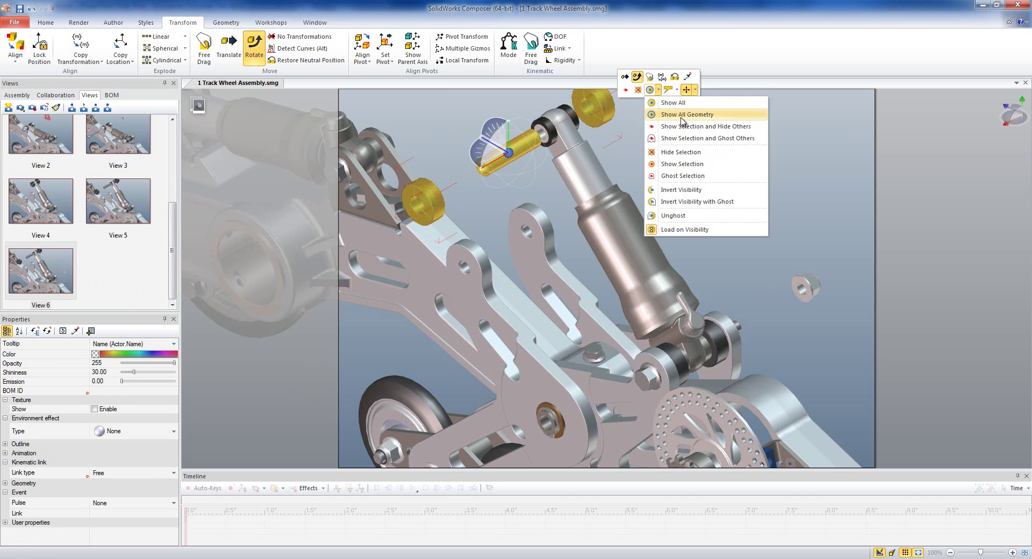
{"action": "left_click", "coordinate": [681, 152]}
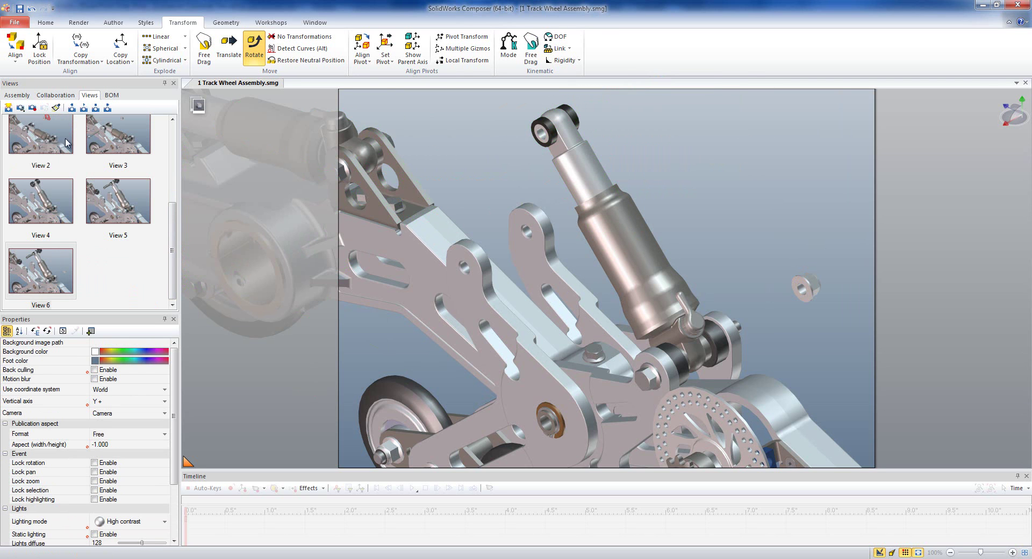
{"action": "left_click", "coordinate": [110, 207]}
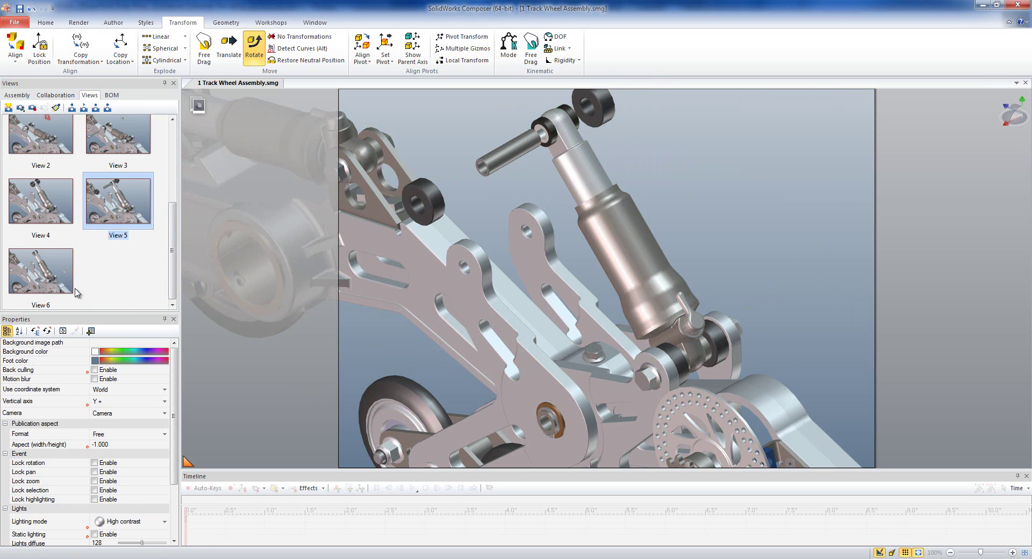
{"action": "left_click", "coordinate": [52, 277]}
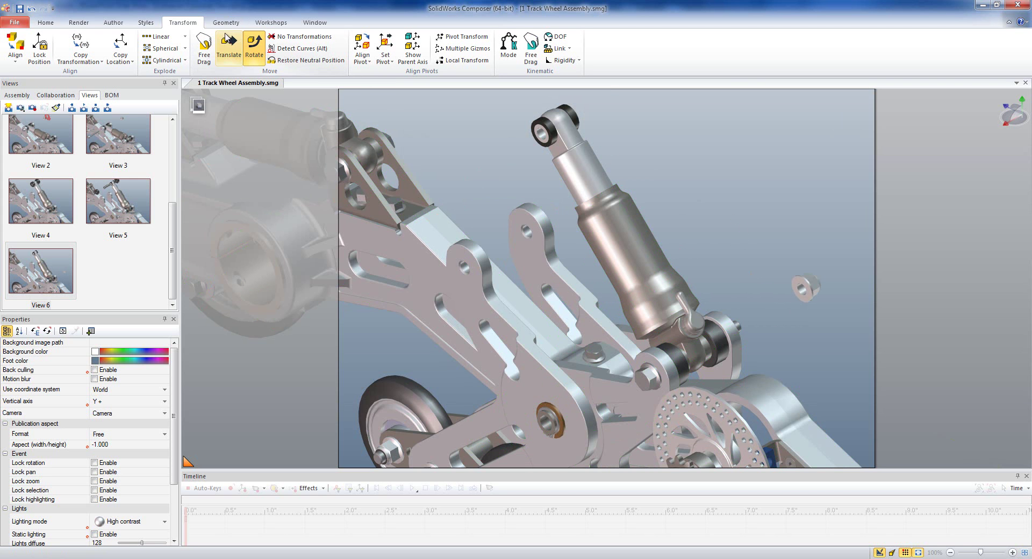
- Translate the lower mount bolt about 110 mm out along its axis, away from the nut, and update View 6
{"action": "left_click", "coordinate": [228, 49]}
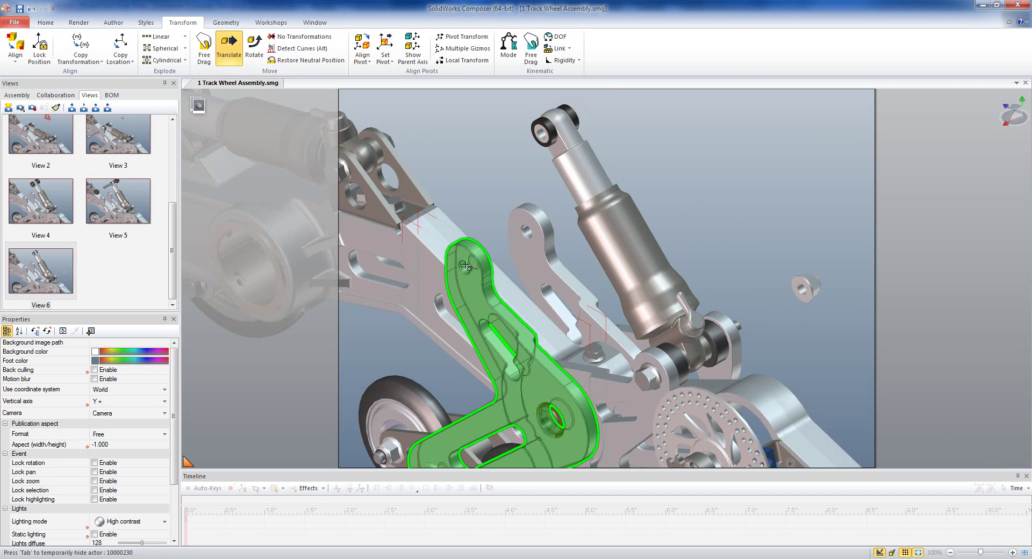
{"action": "left_click", "coordinate": [645, 375]}
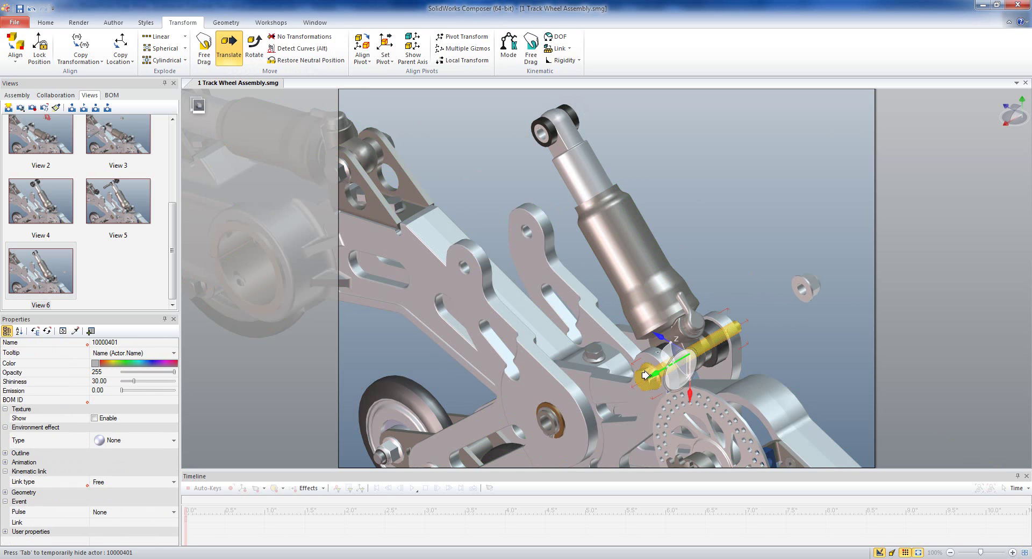
{"action": "left_click_drag", "start_coordinate": [649, 373], "coordinate": [521, 453]}
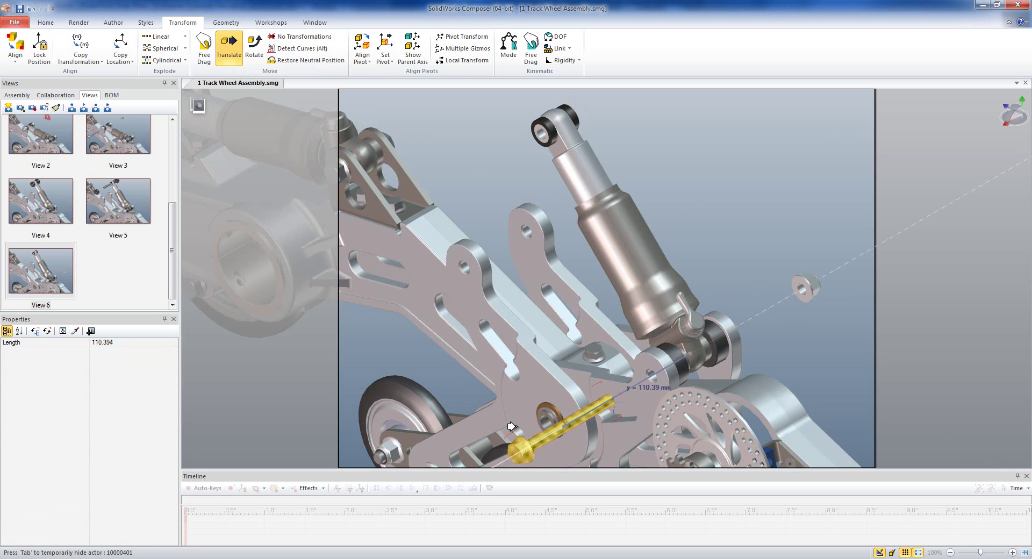
{"action": "left_click", "coordinate": [763, 223]}
{"action": "left_click", "coordinate": [40, 269]}
{"action": "left_click", "coordinate": [40, 111]}
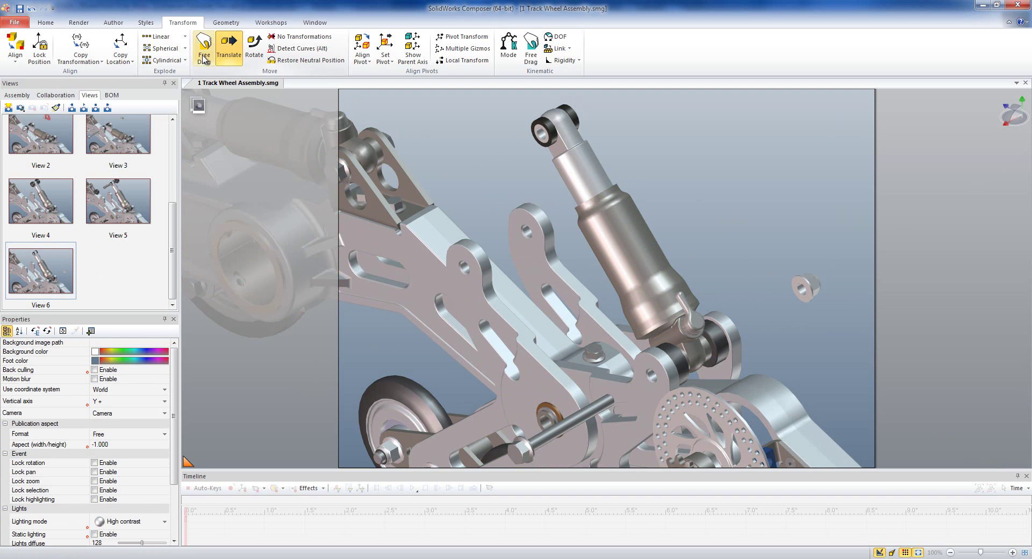
- Add a circular arrow beside the exploded nut and enlarge it to a radius of about 14
{"action": "left_click", "coordinate": [113, 23]}
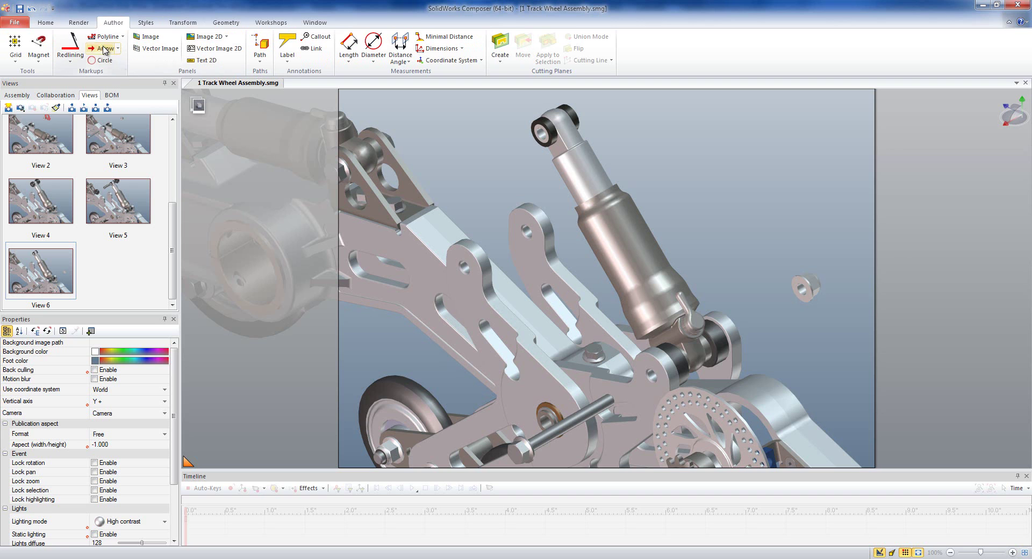
{"action": "left_click", "coordinate": [107, 49]}
{"action": "left_click", "coordinate": [117, 49]}
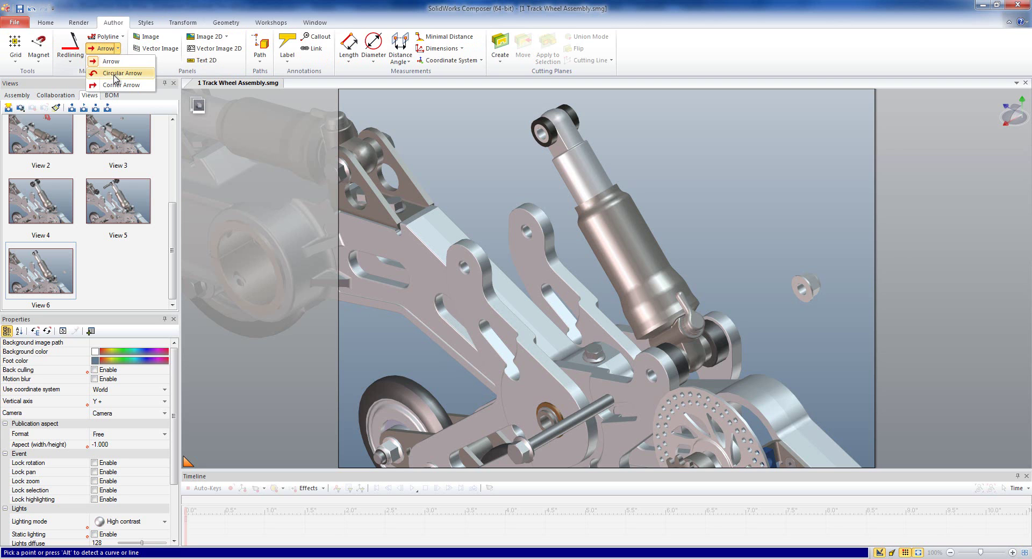
{"action": "left_click", "coordinate": [120, 74]}
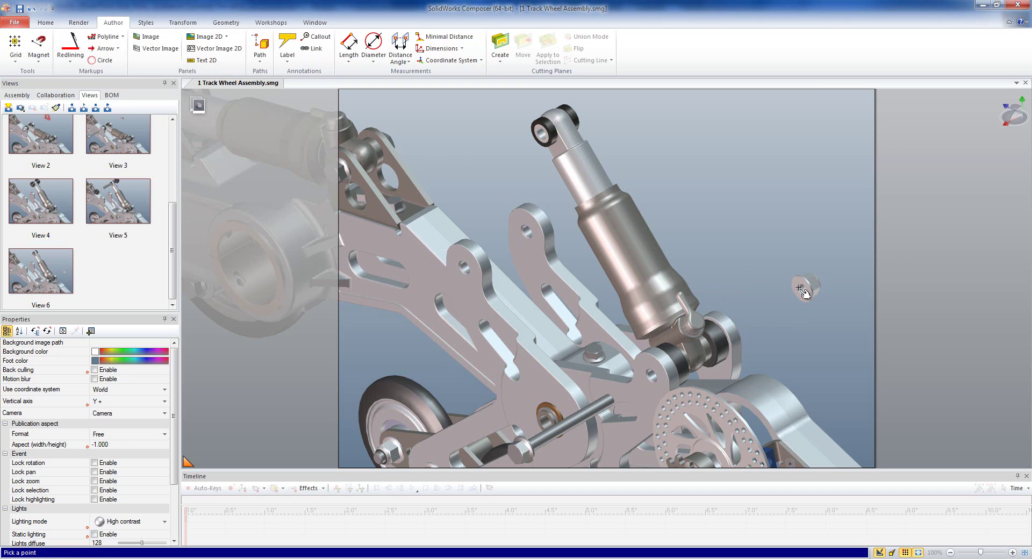
{"action": "left_click", "coordinate": [840, 288]}
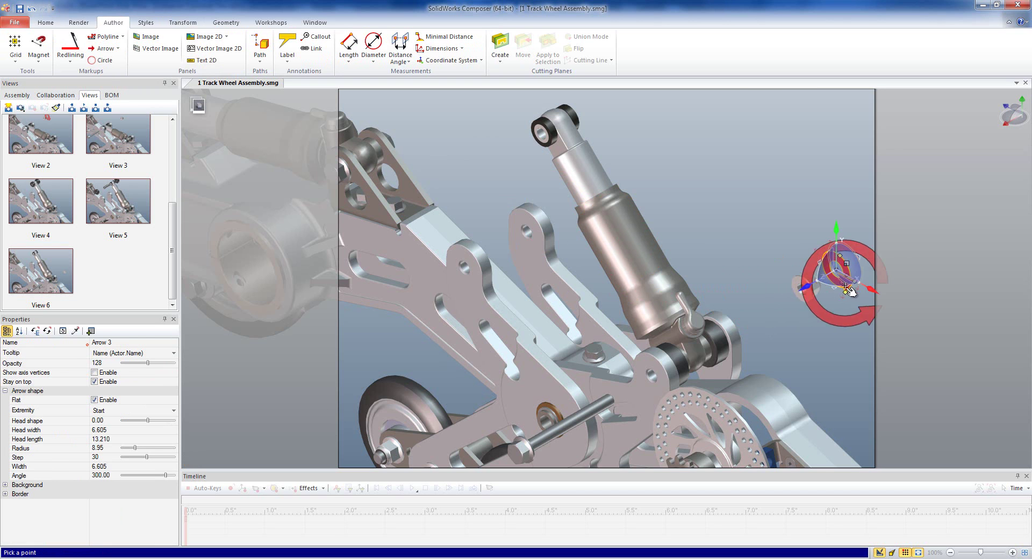
{"action": "key", "text": "Escape"}
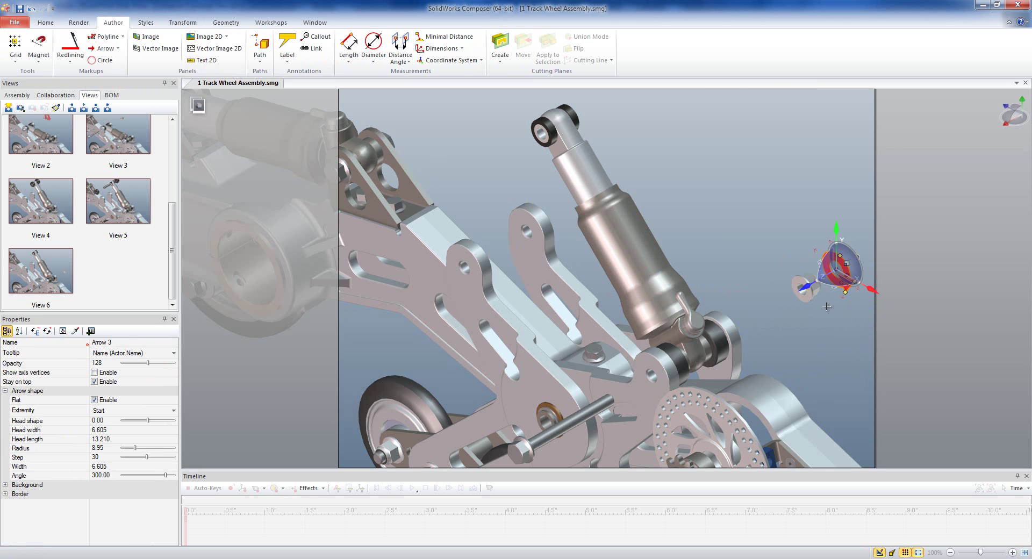
{"action": "key", "text": "Escape"}
{"action": "left_click_drag", "start_coordinate": [837, 262], "coordinate": [838, 257]}
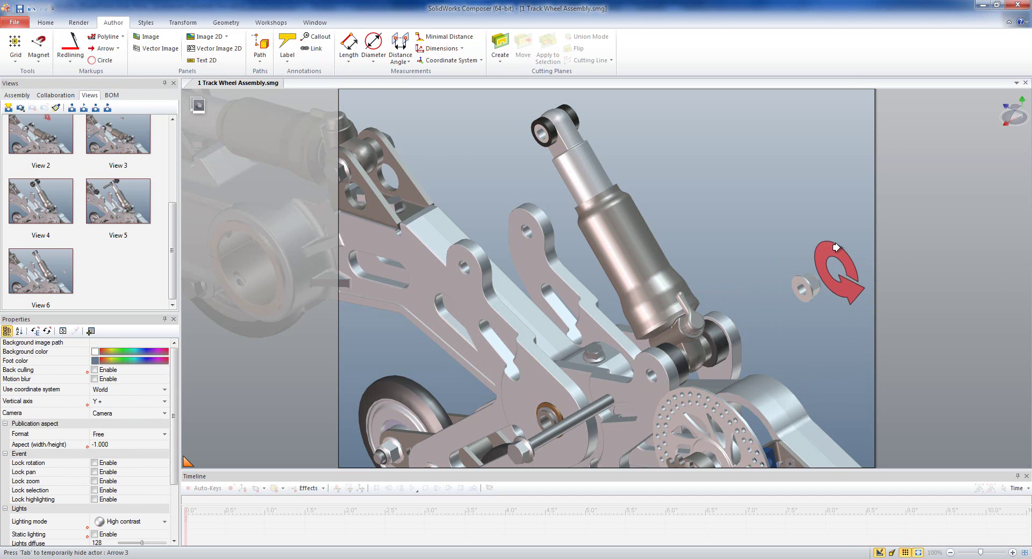
{"action": "left_click", "coordinate": [837, 256]}
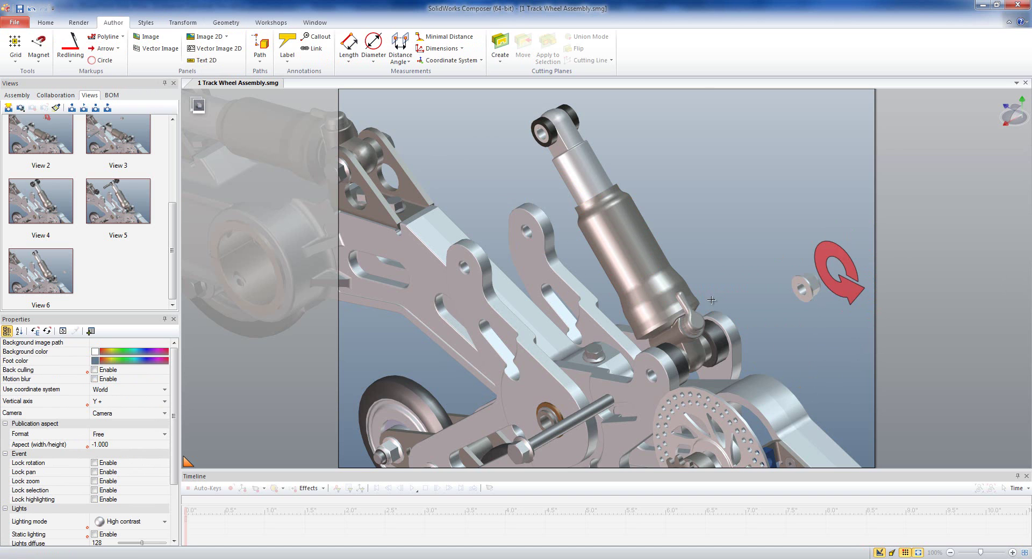
- Set the circular arrow's extremity to End and deselect it
{"action": "left_click", "coordinate": [818, 246]}
{"action": "left_click", "coordinate": [817, 250]}
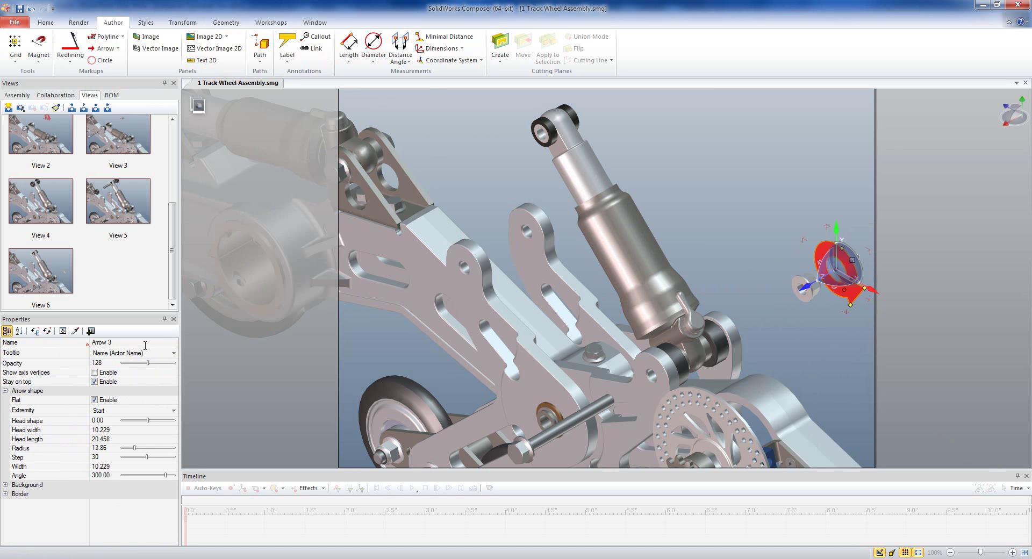
{"action": "left_click", "coordinate": [177, 411]}
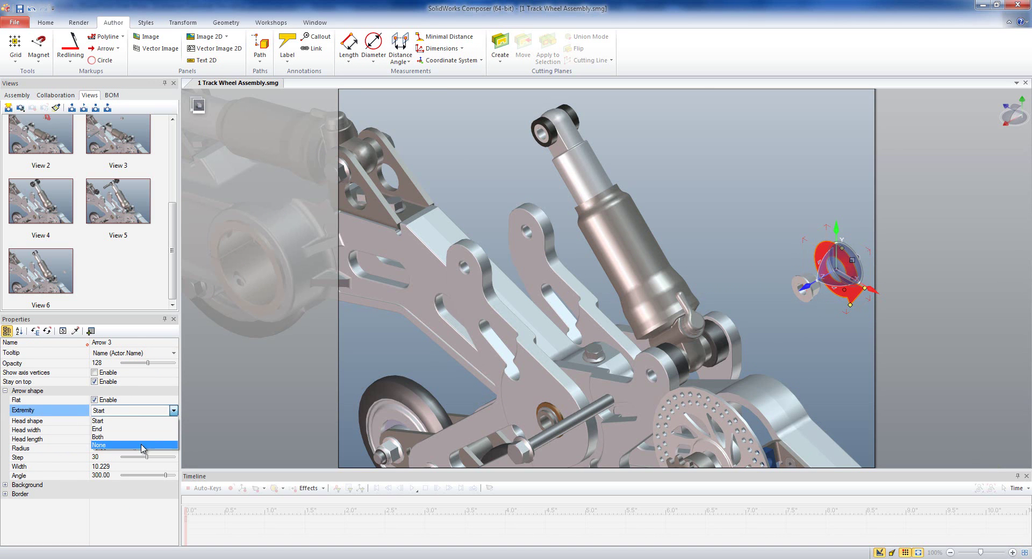
{"action": "left_click", "coordinate": [143, 449]}
{"action": "left_click", "coordinate": [175, 412]}
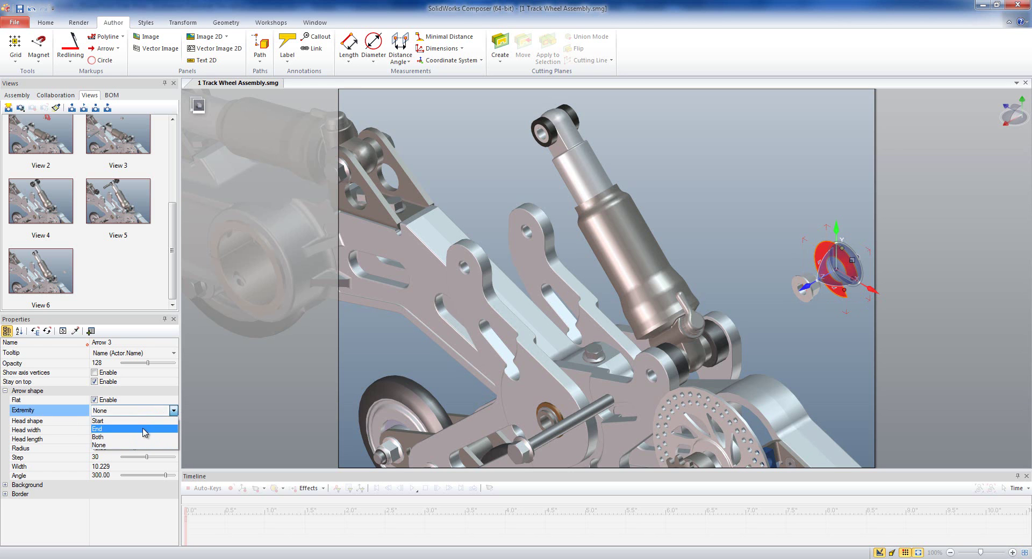
{"action": "left_click", "coordinate": [144, 429]}
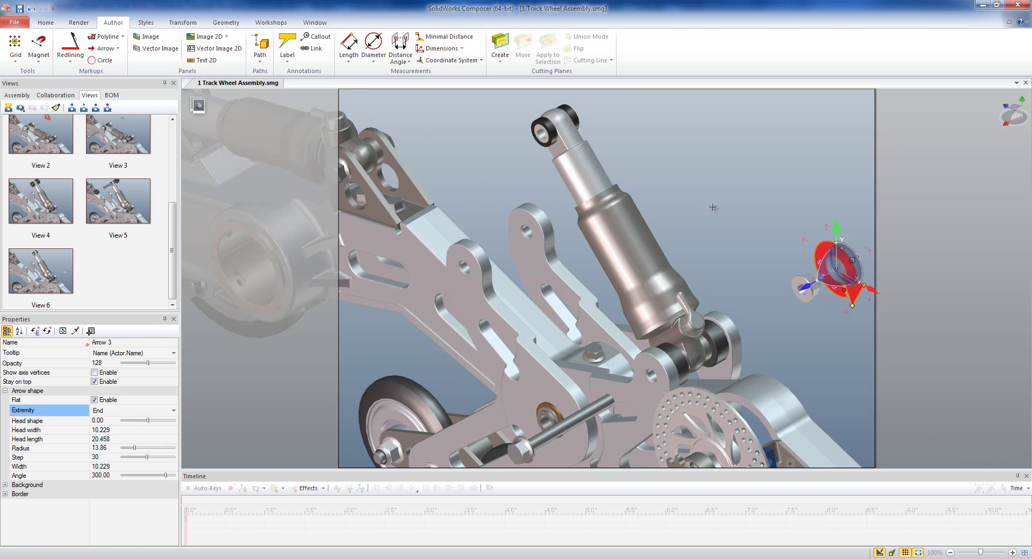
{"action": "left_click", "coordinate": [699, 173]}
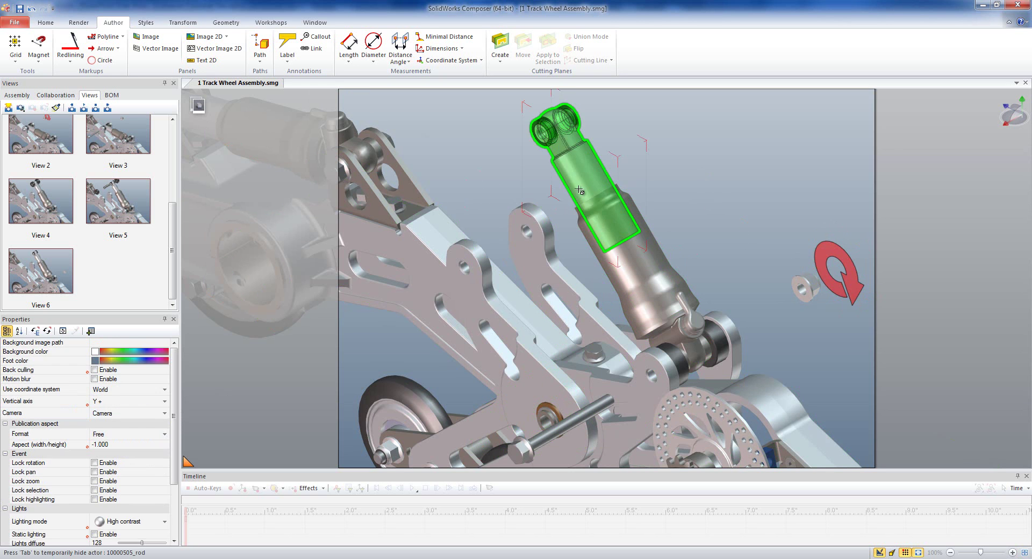
- Update View 6 with the circular arrow and replay the transition from View 5 to View 6
{"action": "left_click", "coordinate": [67, 264]}
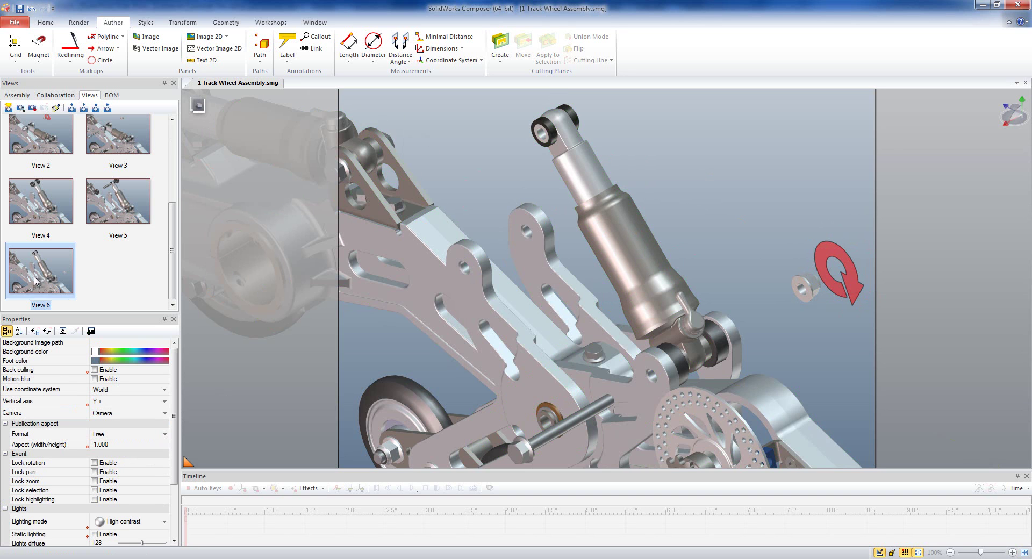
{"action": "left_click", "coordinate": [146, 204]}
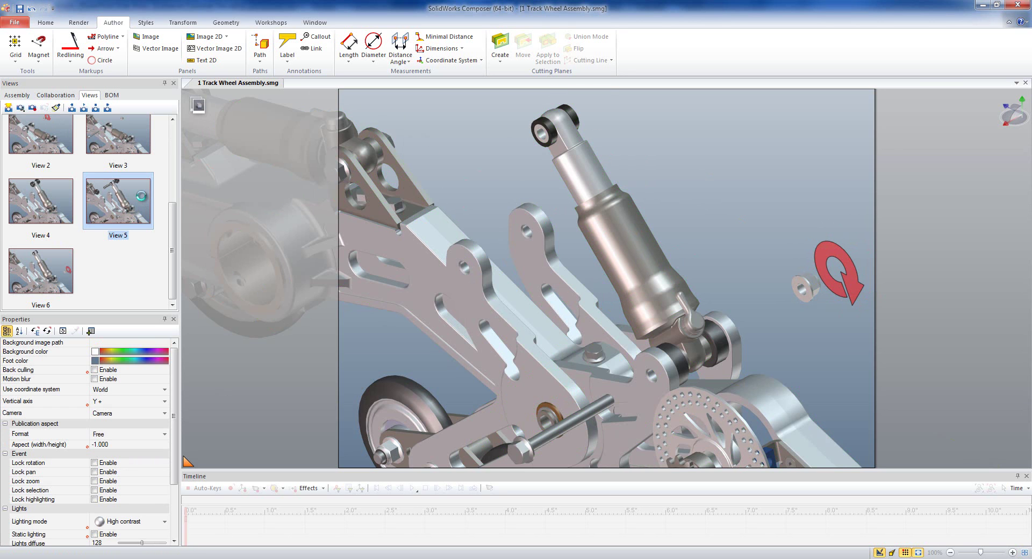
{"action": "left_click", "coordinate": [39, 272]}
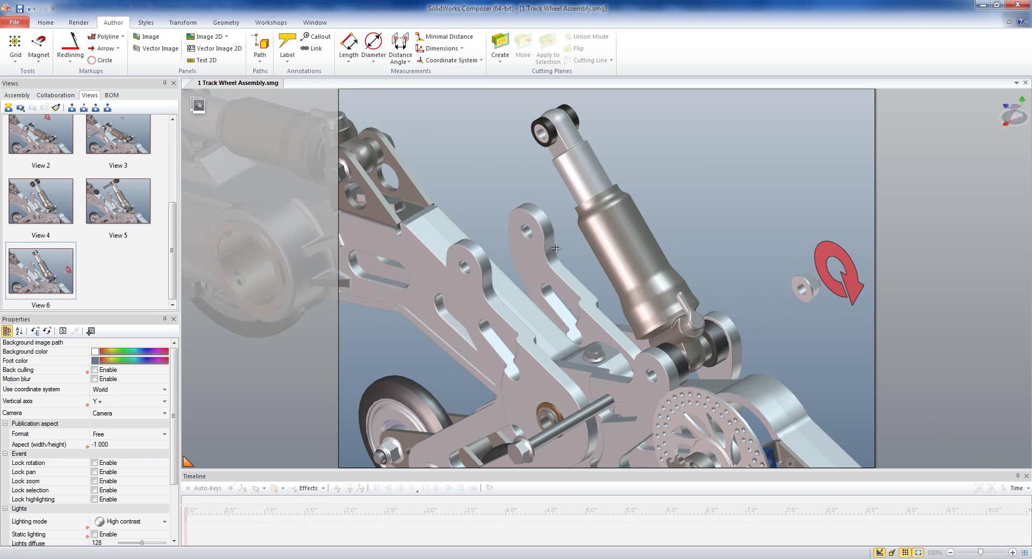
- Hide the exploded nut, the circular arrow and the lower mount bolt
{"action": "left_click", "coordinate": [803, 283]}
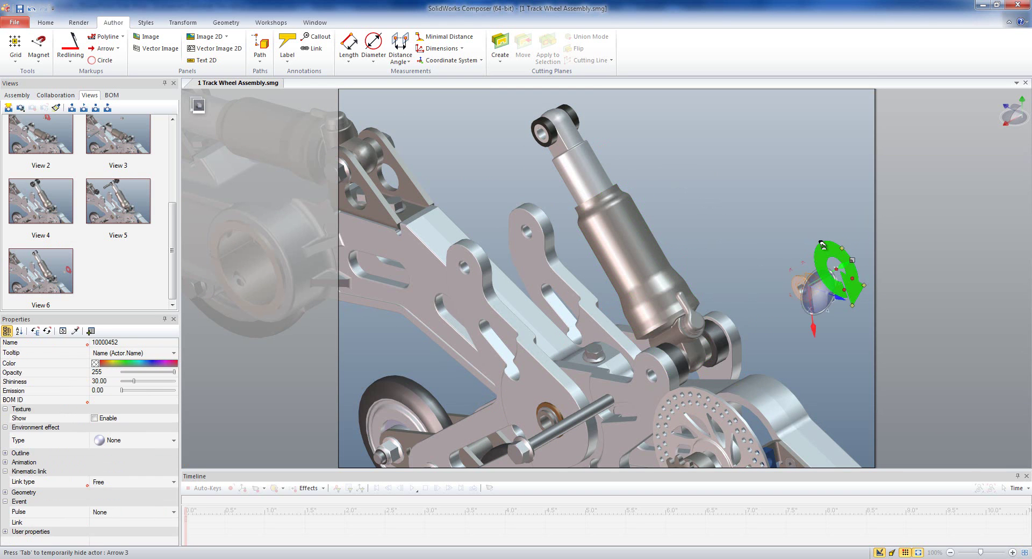
{"action": "left_click", "coordinate": [525, 447], "text": "ctrl"}
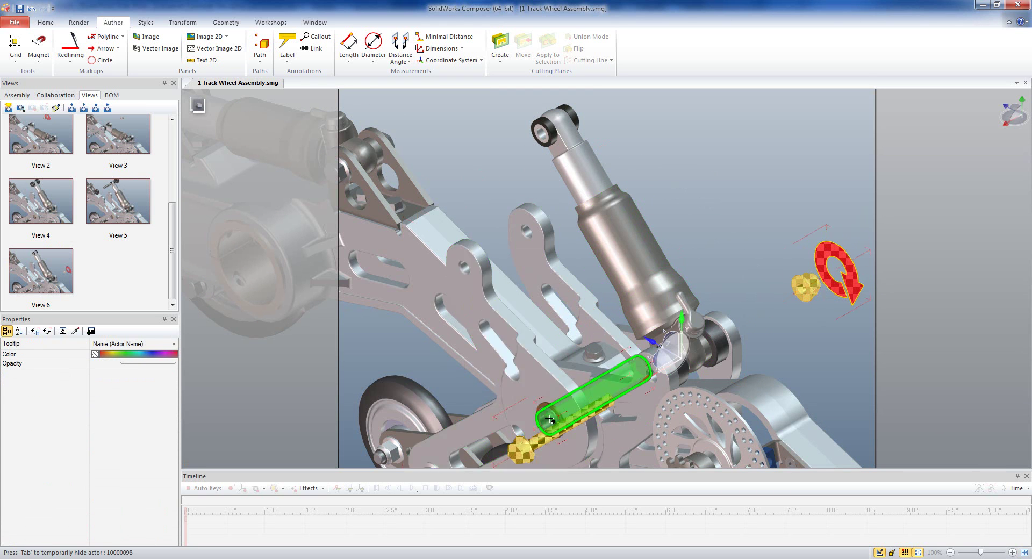
{"action": "right_click", "coordinate": [542, 441]}
{"action": "left_click", "coordinate": [592, 428]}
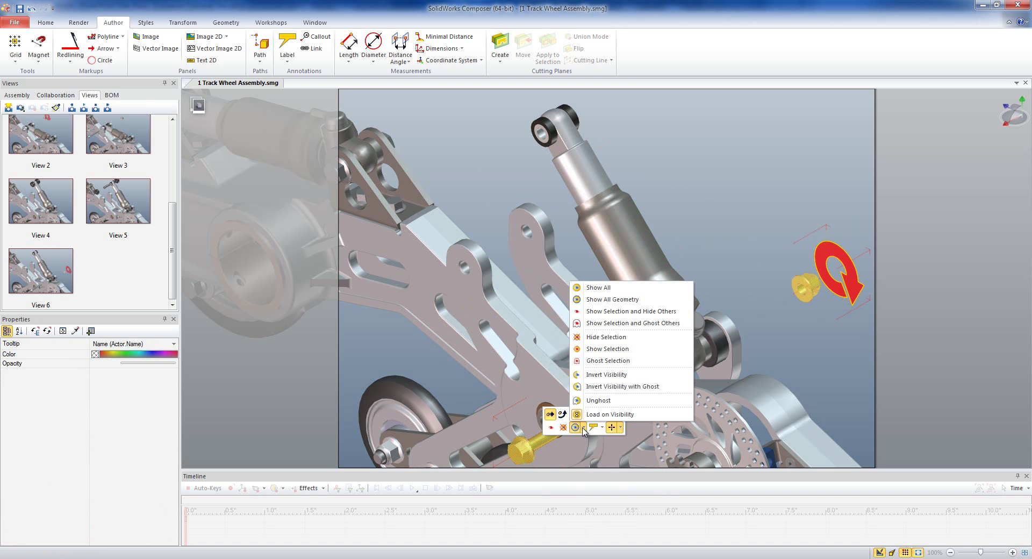
{"action": "left_click", "coordinate": [596, 345]}
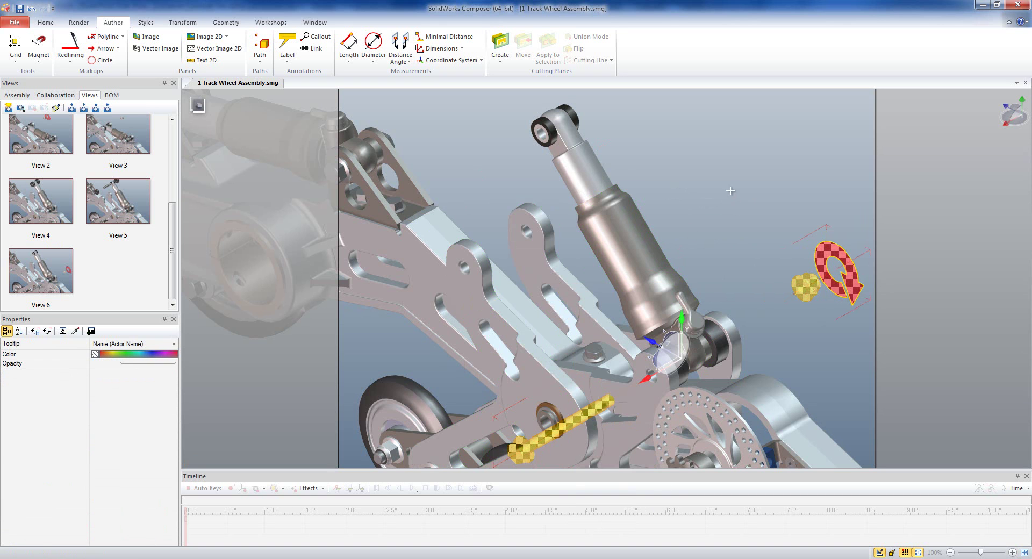
{"action": "left_click", "coordinate": [721, 173]}
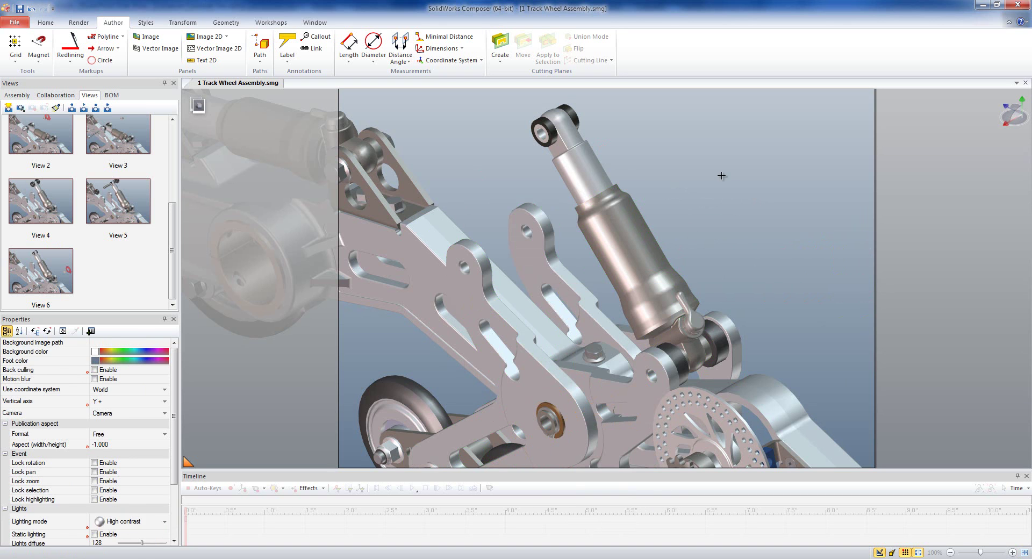
- Move the shock together with its lower bushings and sleeve straight up, clear of the mounting brackets, in the Zoomed Camera view
{"action": "left_click", "coordinate": [629, 229]}
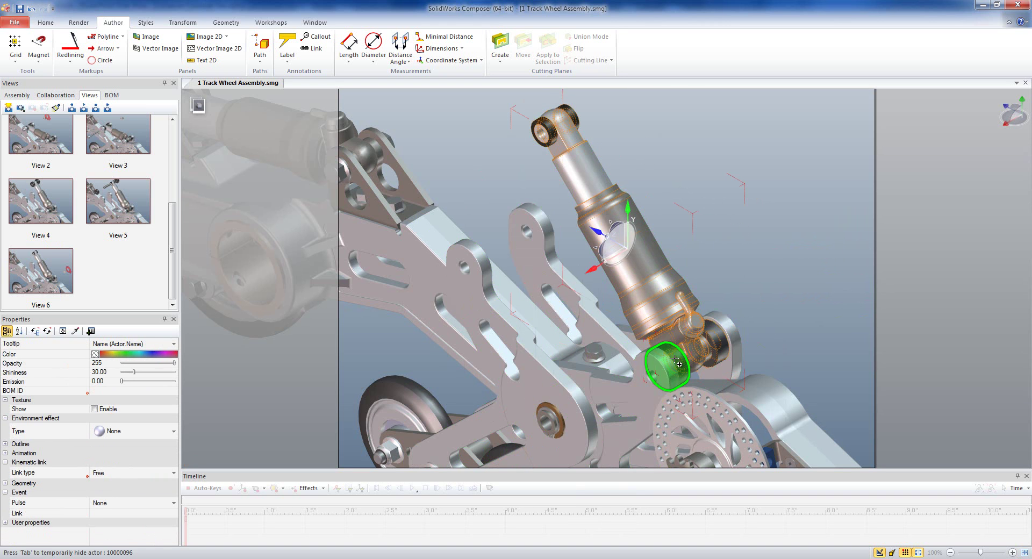
{"action": "left_click", "coordinate": [697, 338]}
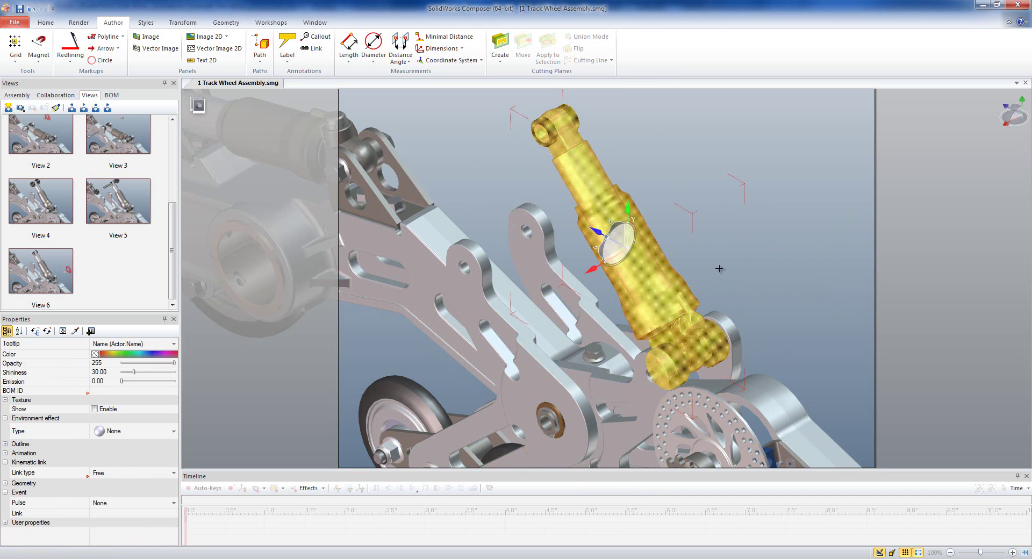
{"action": "left_click_drag", "start_coordinate": [719, 271], "coordinate": [756, 239]}
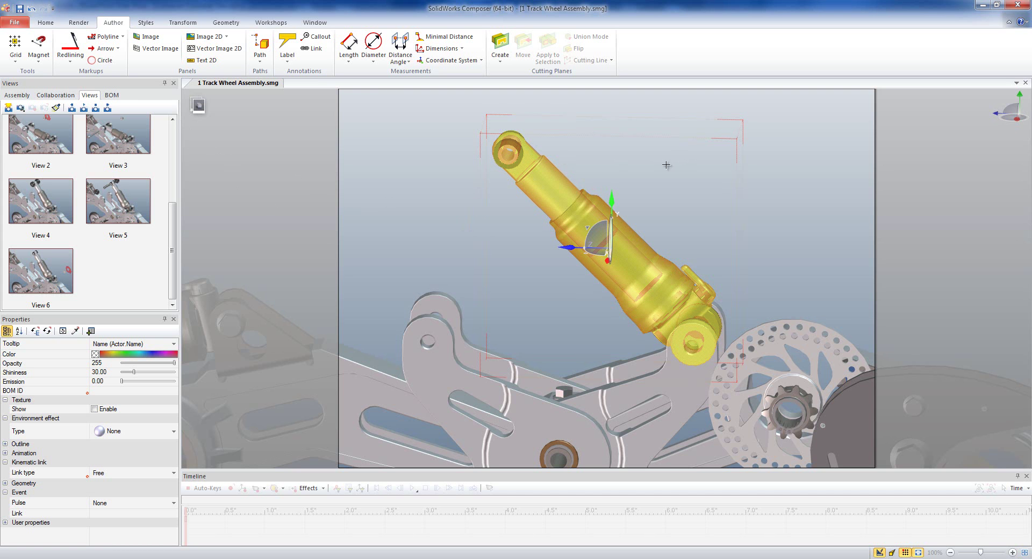
{"action": "left_click_drag", "start_coordinate": [773, 176], "coordinate": [712, 199]}
{"action": "left_click_drag", "start_coordinate": [172, 226], "coordinate": [173, 148]}
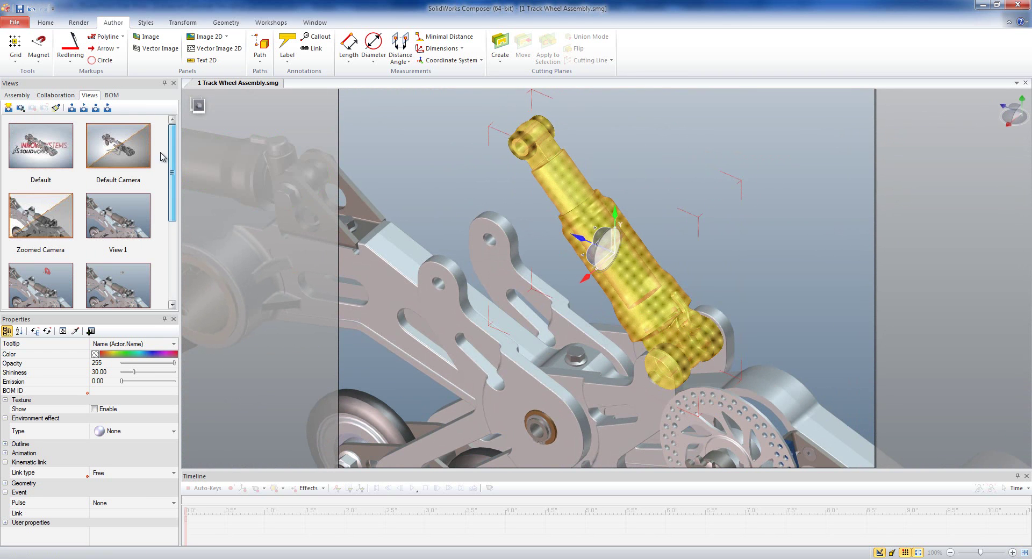
{"action": "left_click", "coordinate": [39, 215]}
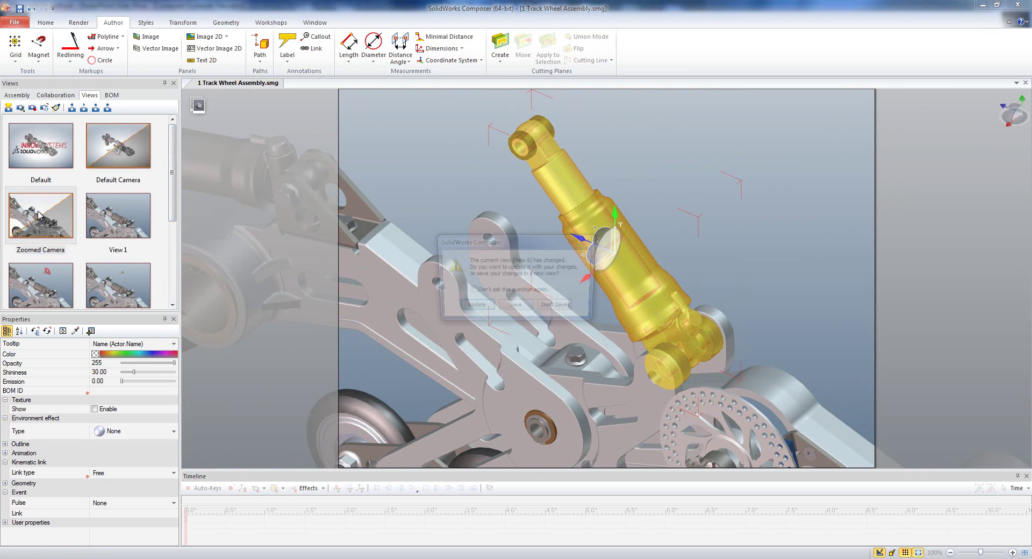
{"action": "left_click", "coordinate": [564, 309]}
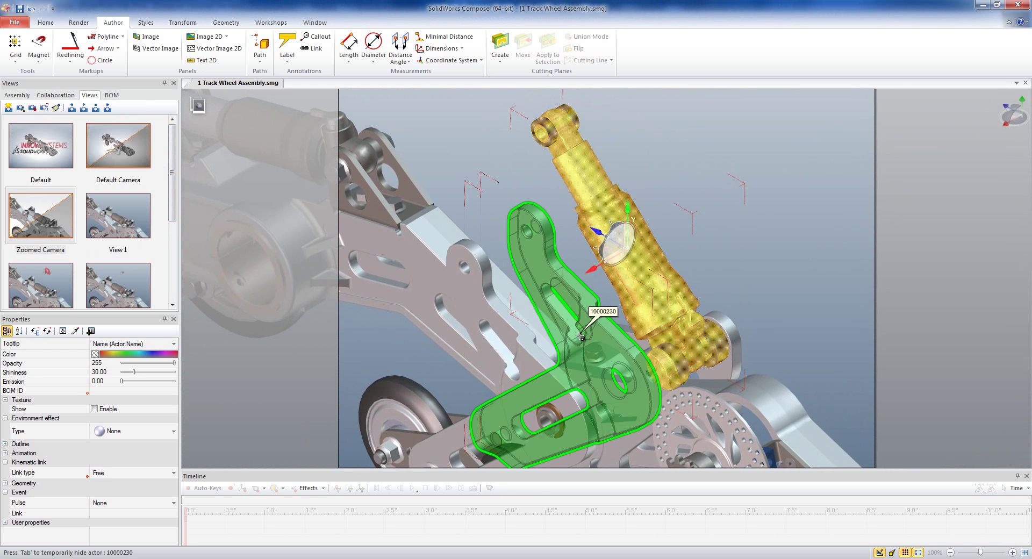
{"action": "key", "text": "Tab"}
{"action": "left_click_drag", "start_coordinate": [635, 210], "coordinate": [628, 134]}
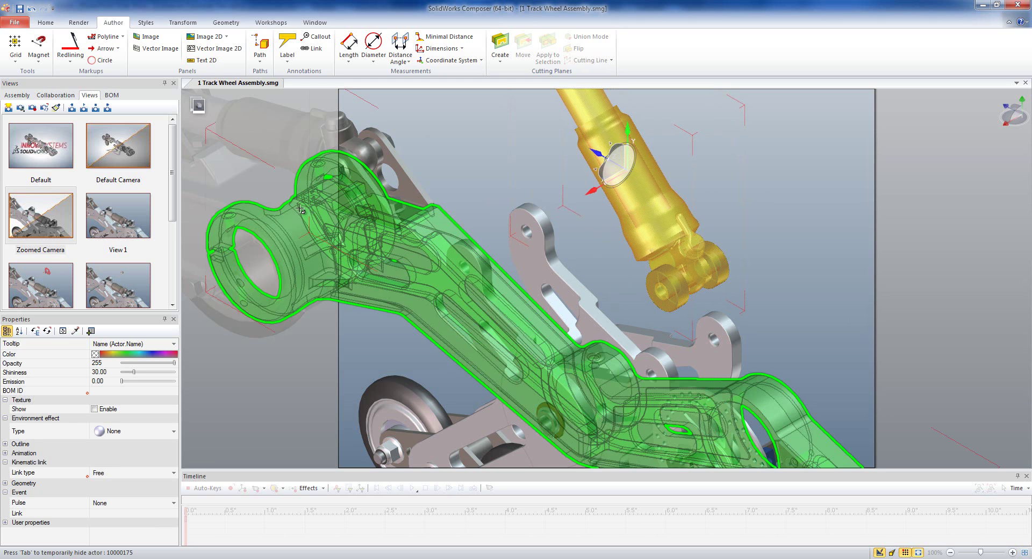
- Create View 7 with the raised shock and replay the transition from View 6 to View 7
{"action": "scroll", "coordinate": [170, 195], "scroll_direction": "down", "scroll_amount": 5}
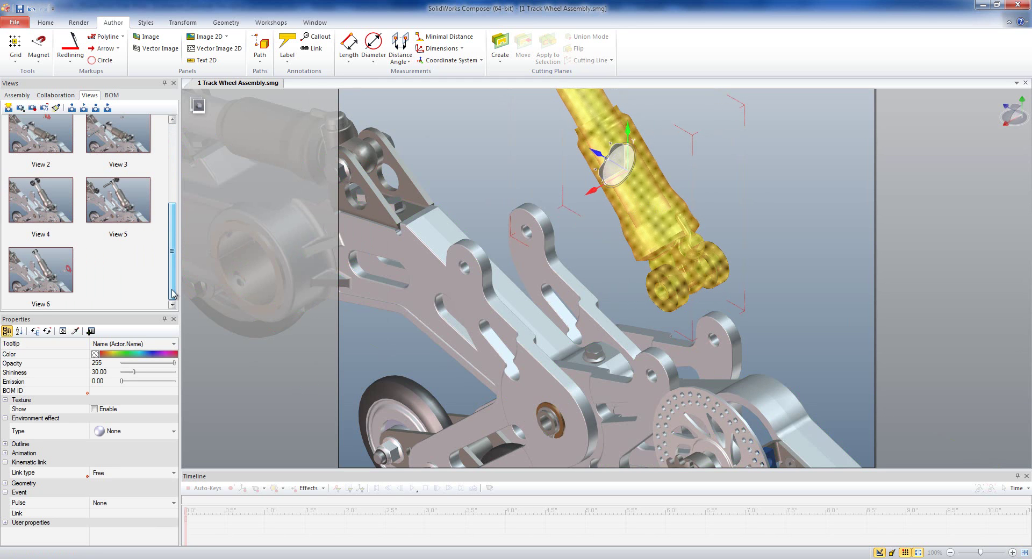
{"action": "left_click", "coordinate": [8, 107]}
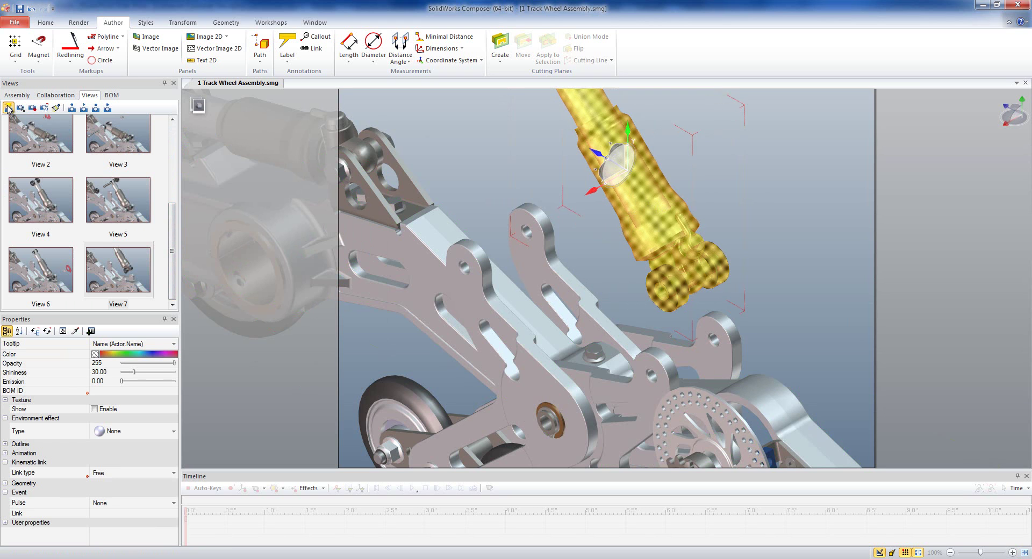
{"action": "left_click", "coordinate": [421, 142]}
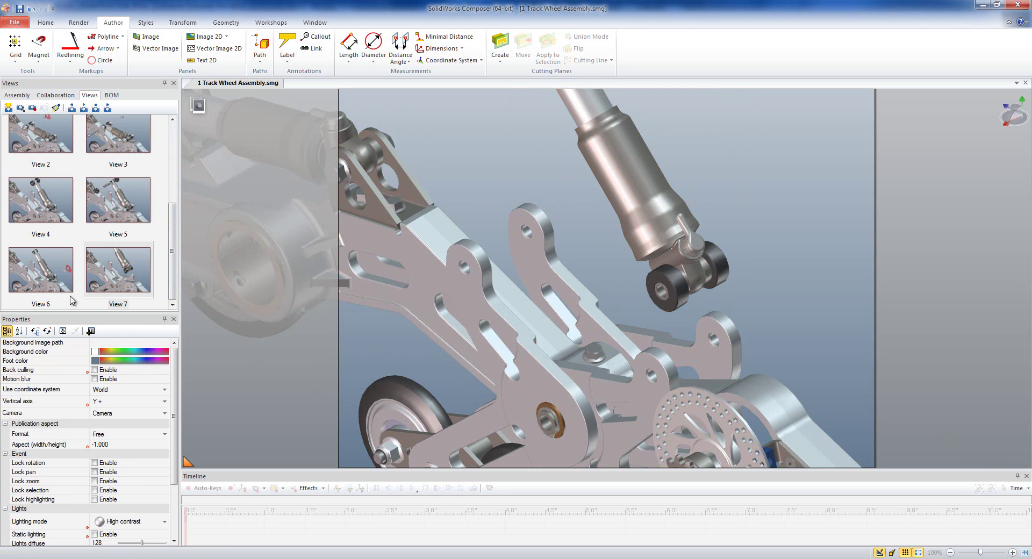
{"action": "left_click", "coordinate": [51, 275]}
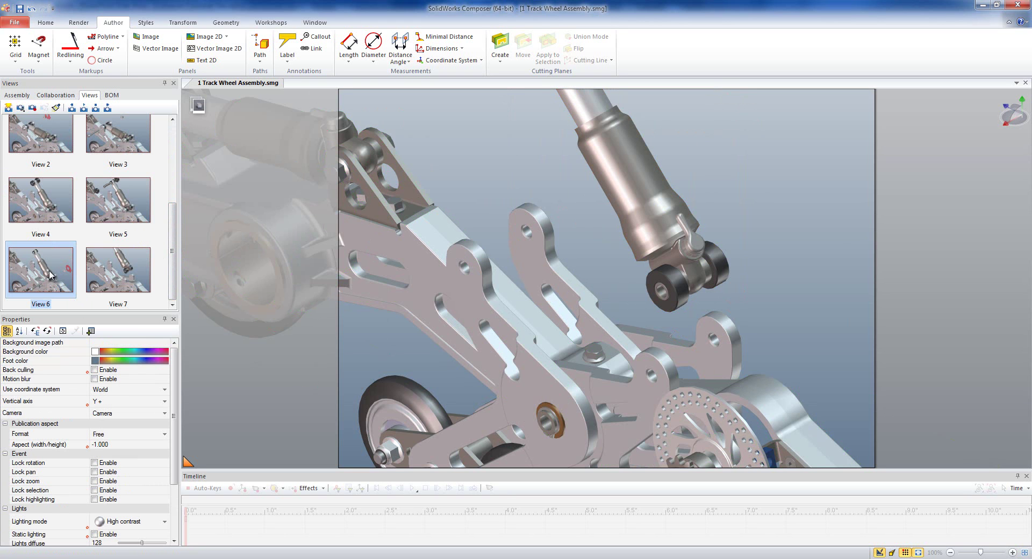
{"action": "left_click", "coordinate": [115, 279]}
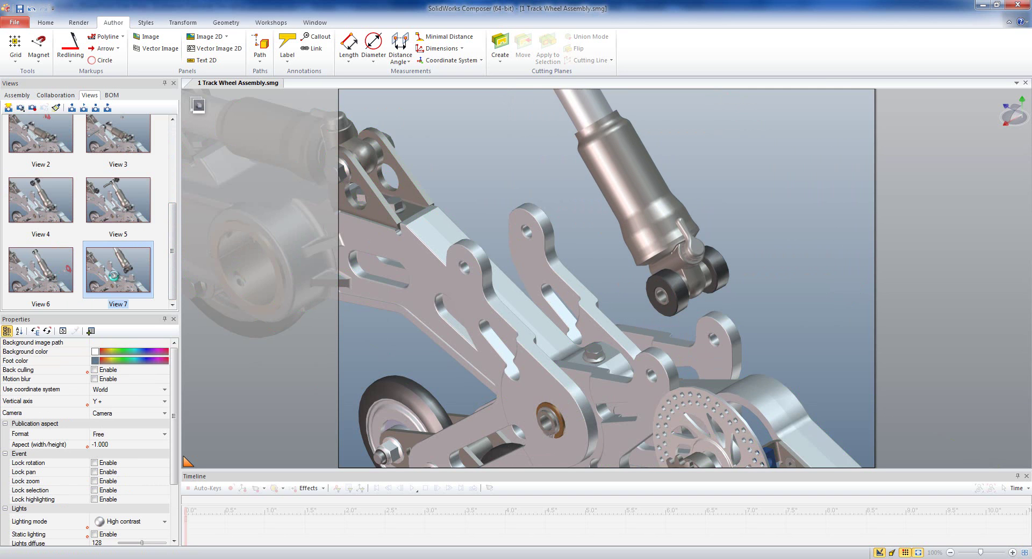
- Apply a Linear explode to the shock's two lower bushings and sleeve, spreading them along the sleeve's axis
{"action": "left_click", "coordinate": [181, 22]}
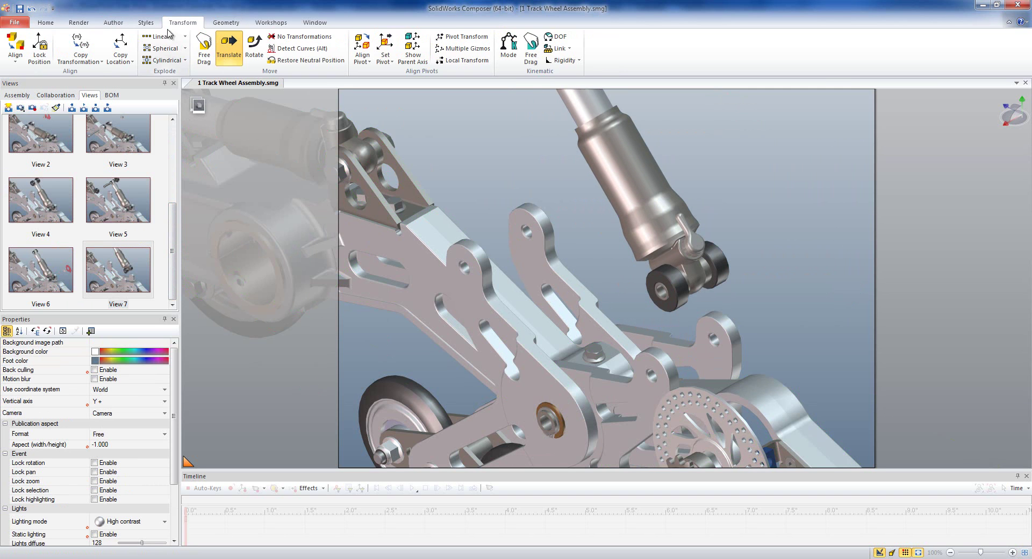
{"action": "left_click", "coordinate": [155, 36]}
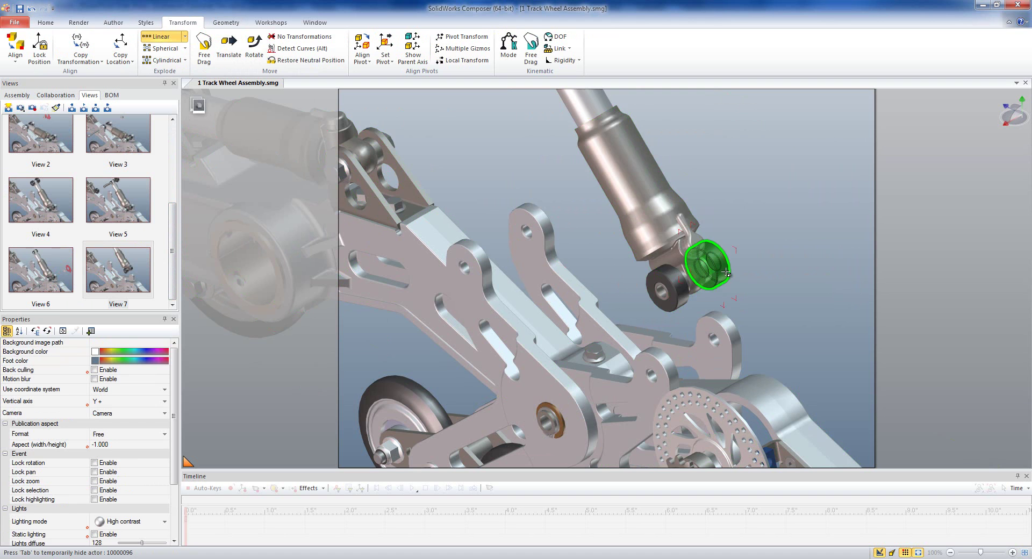
{"action": "left_click", "coordinate": [685, 286]}
{"action": "left_click", "coordinate": [666, 295]}
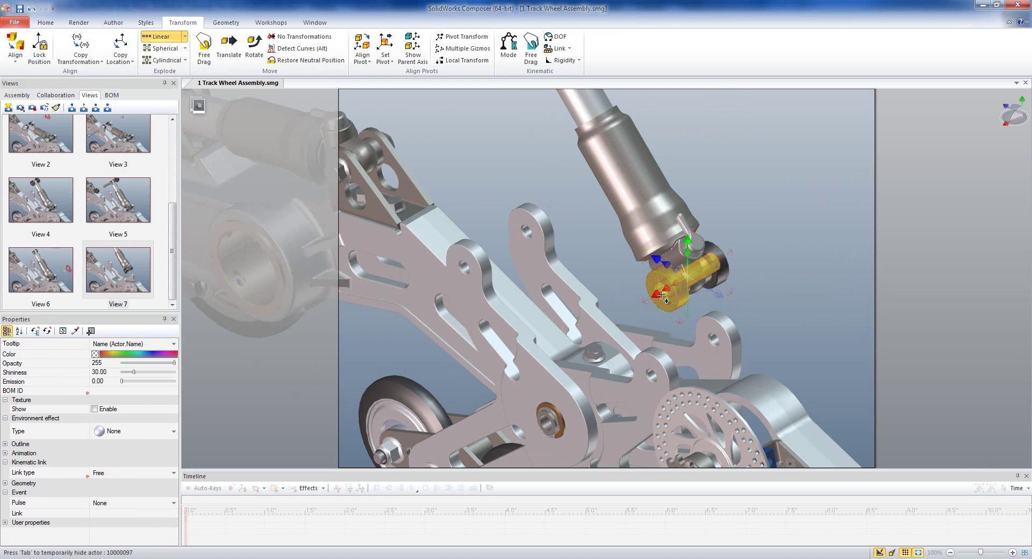
{"action": "left_click_drag", "start_coordinate": [652, 296], "coordinate": [610, 313]}
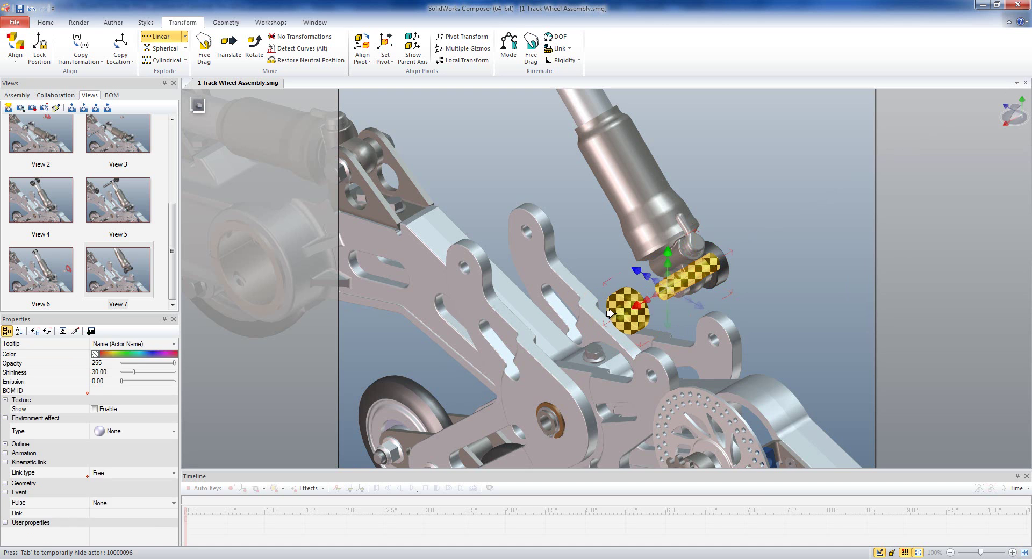
{"action": "key", "text": "Escape"}
{"action": "left_click", "coordinate": [640, 309]}
{"action": "key", "text": "ctrl+z"}
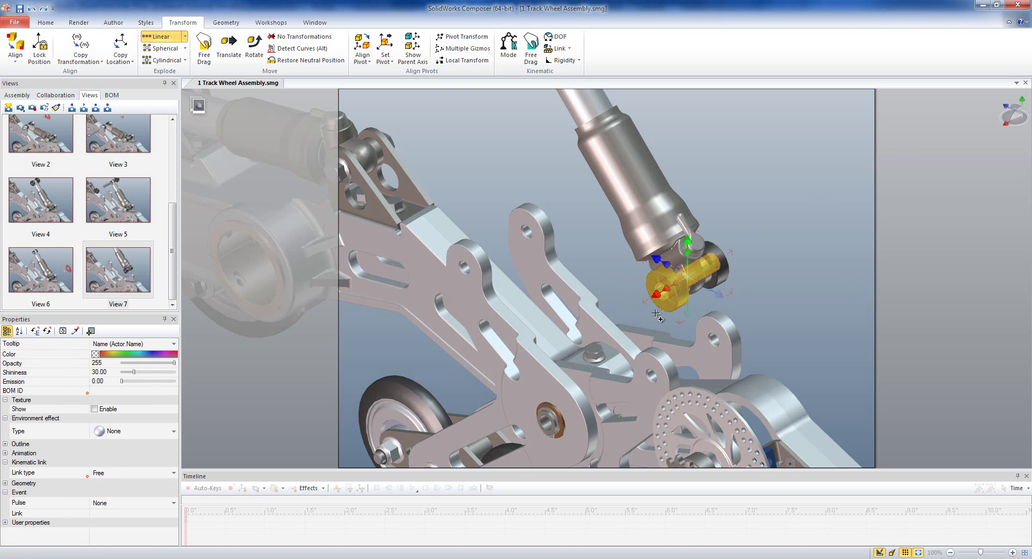
{"action": "left_click_drag", "start_coordinate": [715, 269], "coordinate": [511, 367]}
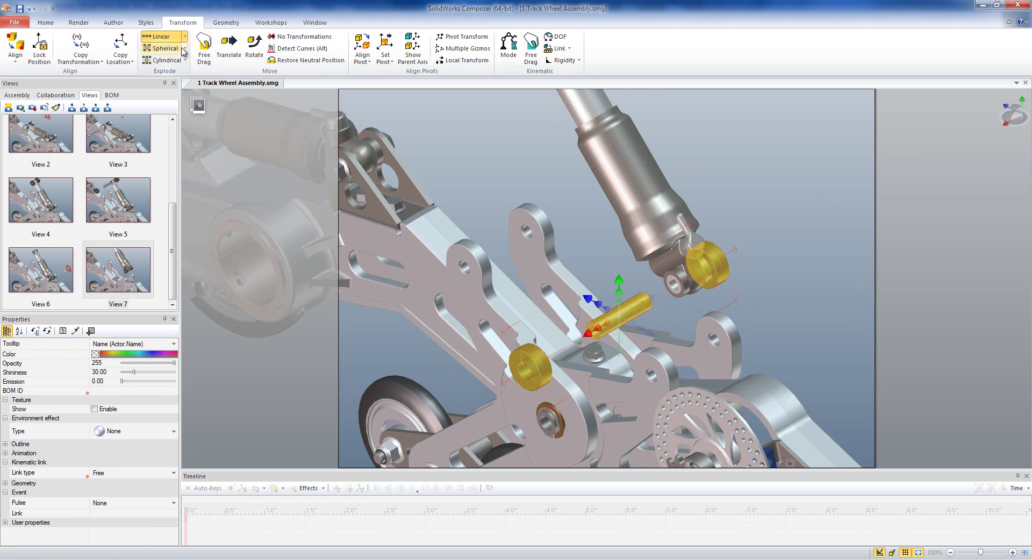
- Translate the exploded bushings and sleeve back along their axis toward the far bushing and capture the arrangement as View 8
{"action": "left_click", "coordinate": [229, 48]}
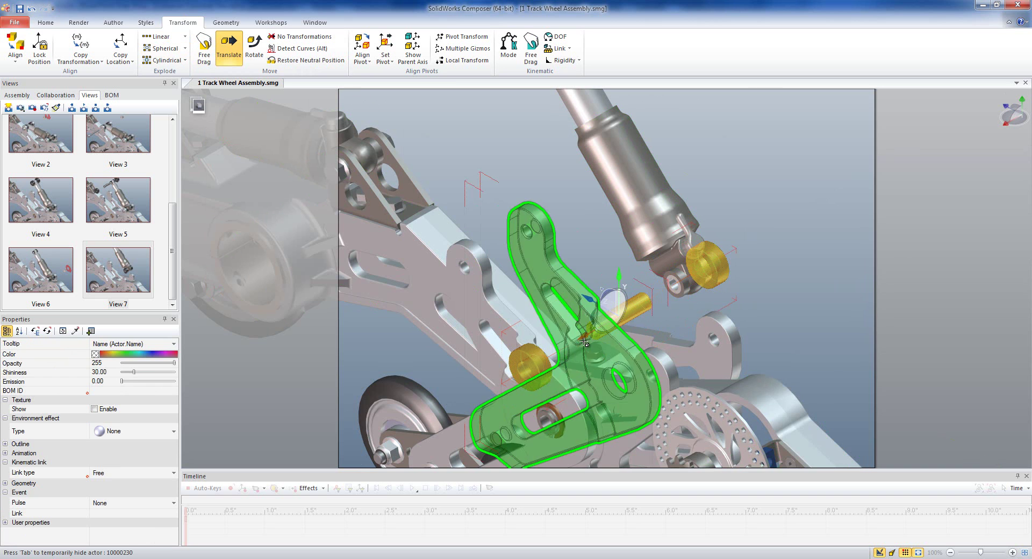
{"action": "left_click_drag", "start_coordinate": [577, 338], "coordinate": [598, 328]}
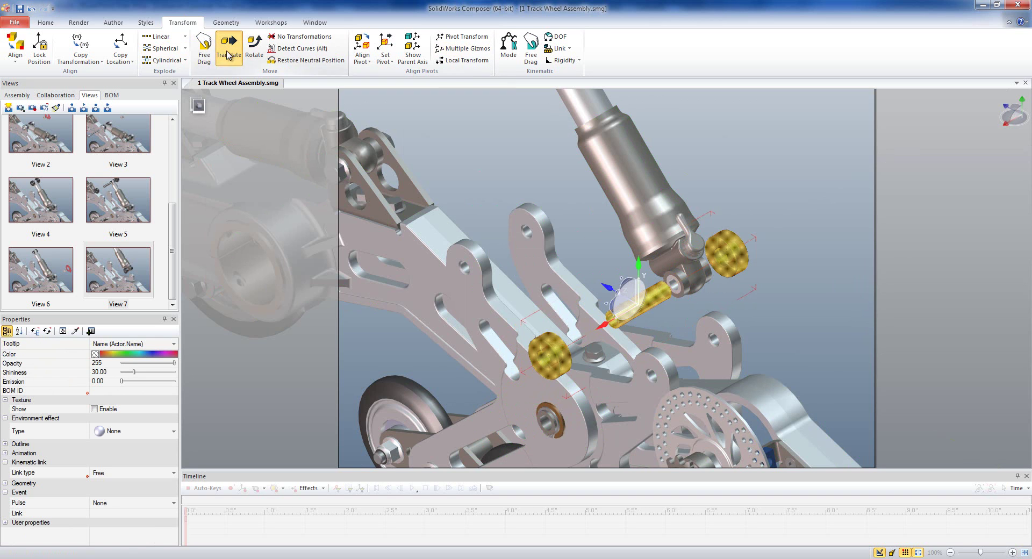
{"action": "left_click", "coordinate": [302, 37]}
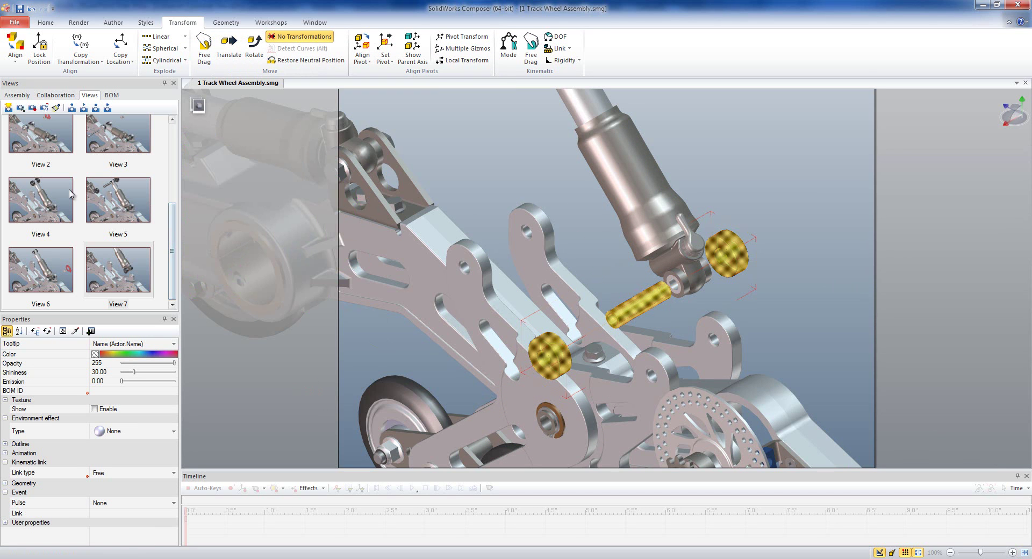
{"action": "left_click", "coordinate": [8, 108]}
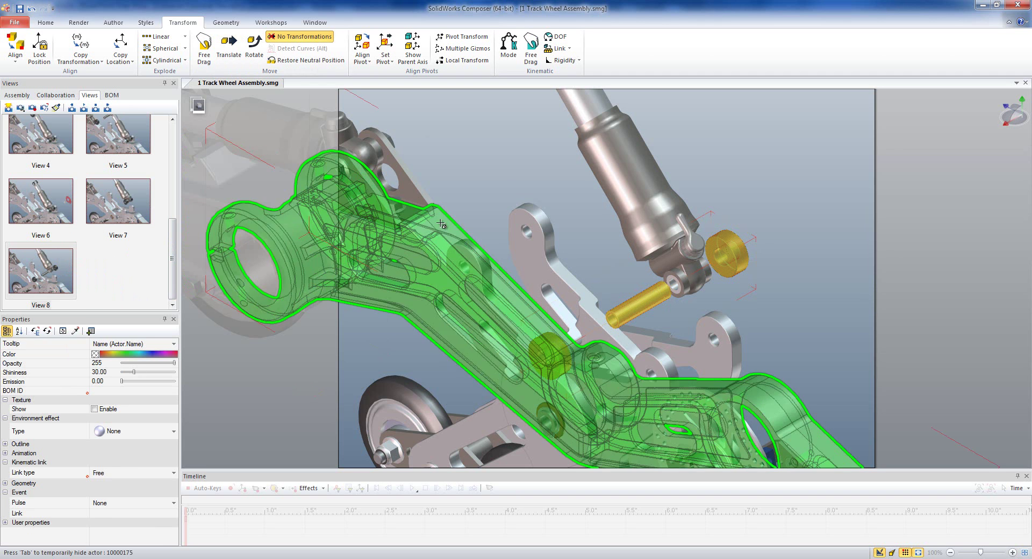
{"action": "left_click", "coordinate": [501, 183]}
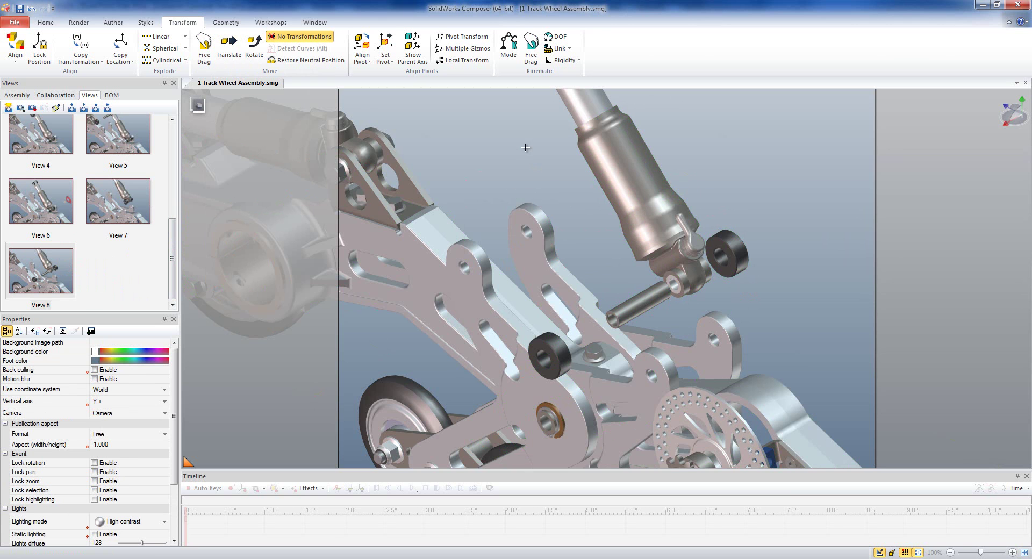
- Hide the two exploded bushings and the sleeve at the shock's lower end
{"action": "left_click", "coordinate": [737, 247]}
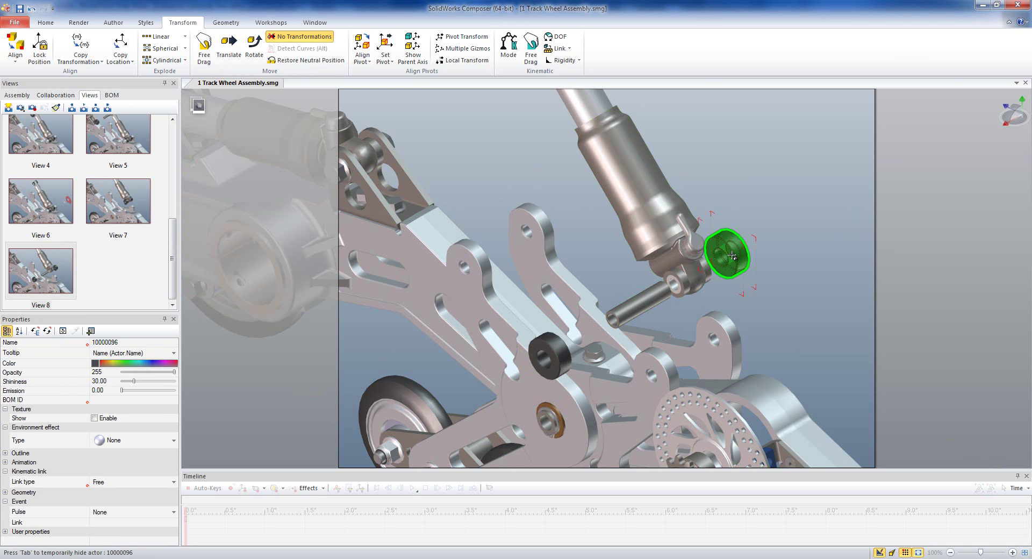
{"action": "left_click", "coordinate": [634, 301], "text": "ctrl"}
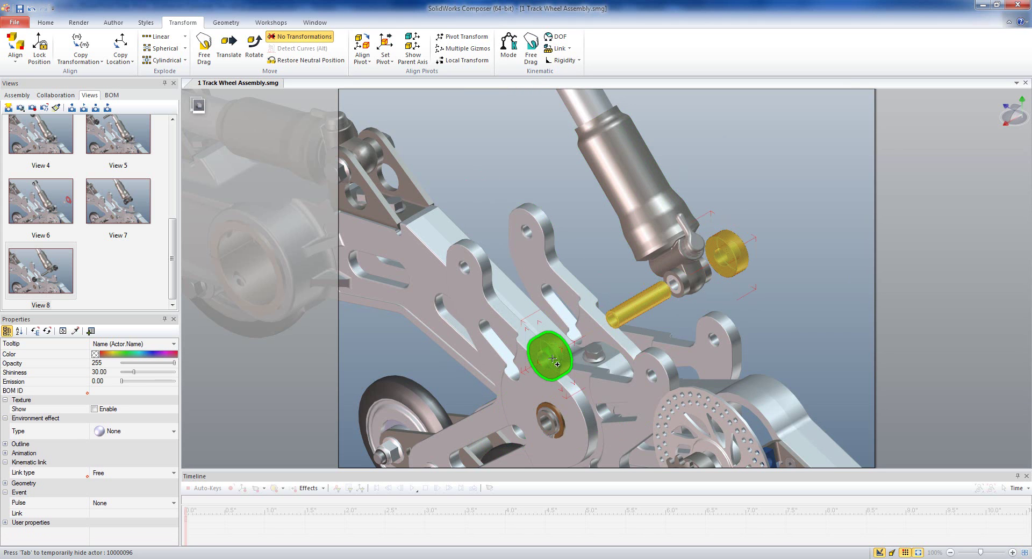
{"action": "right_click", "coordinate": [560, 355]}
{"action": "left_click", "coordinate": [612, 339]}
{"action": "left_click", "coordinate": [626, 402]}
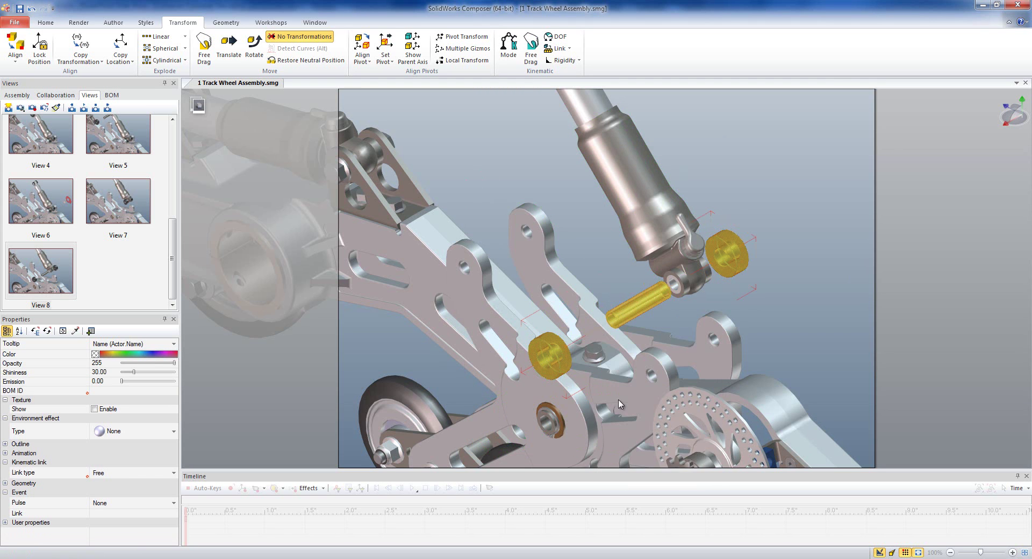
- Translate the shock upward until it lies outside the paper frame and capture the result as a new view
{"action": "left_click", "coordinate": [654, 245]}
{"action": "key", "text": "t"}
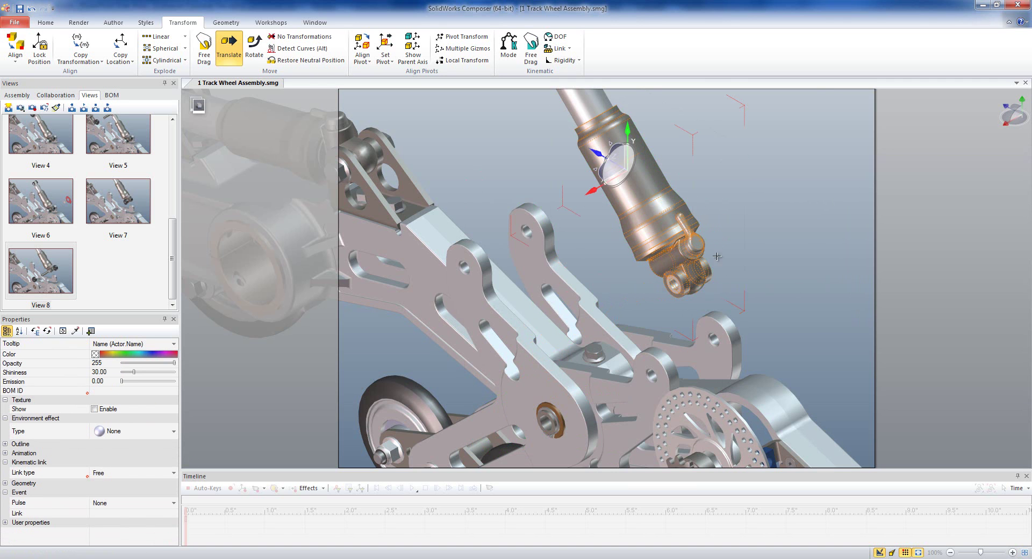
{"action": "left_click", "coordinate": [621, 132]}
{"action": "left_click_drag", "start_coordinate": [626, 47], "coordinate": [613, 80]}
{"action": "left_click", "coordinate": [613, 161]}
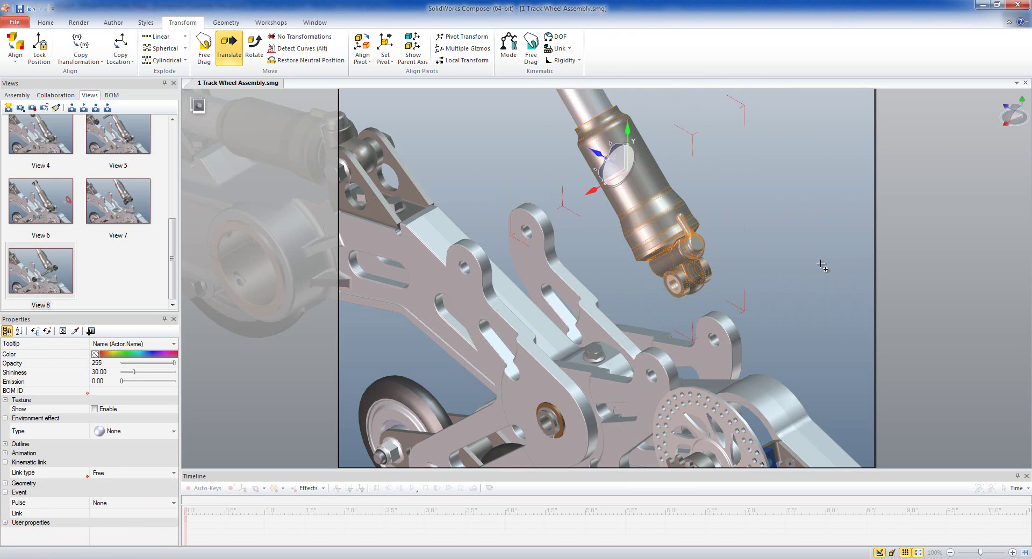
{"action": "scroll", "coordinate": [821, 274], "scroll_direction": "down", "scroll_amount": 6}
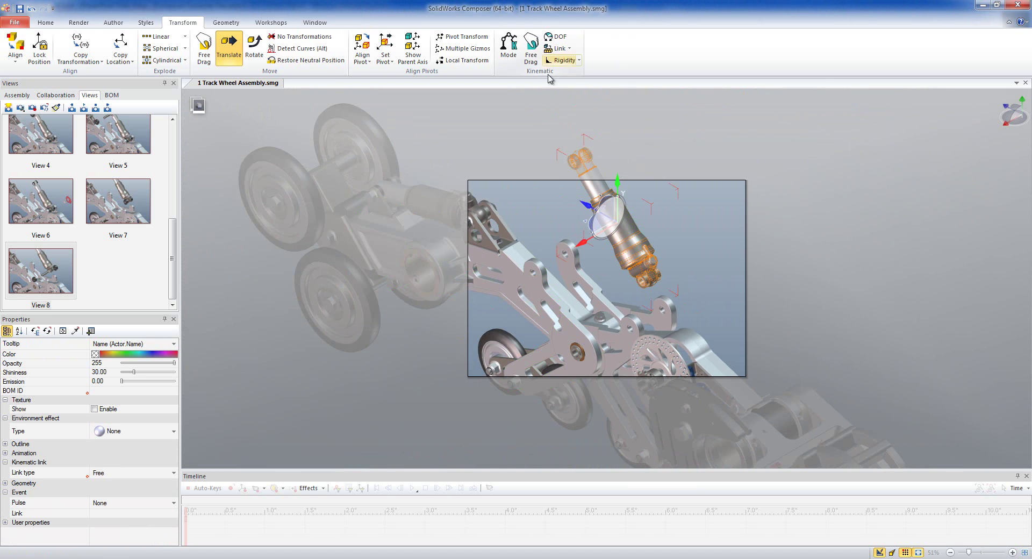
{"action": "left_click_drag", "start_coordinate": [614, 183], "coordinate": [605, 68]}
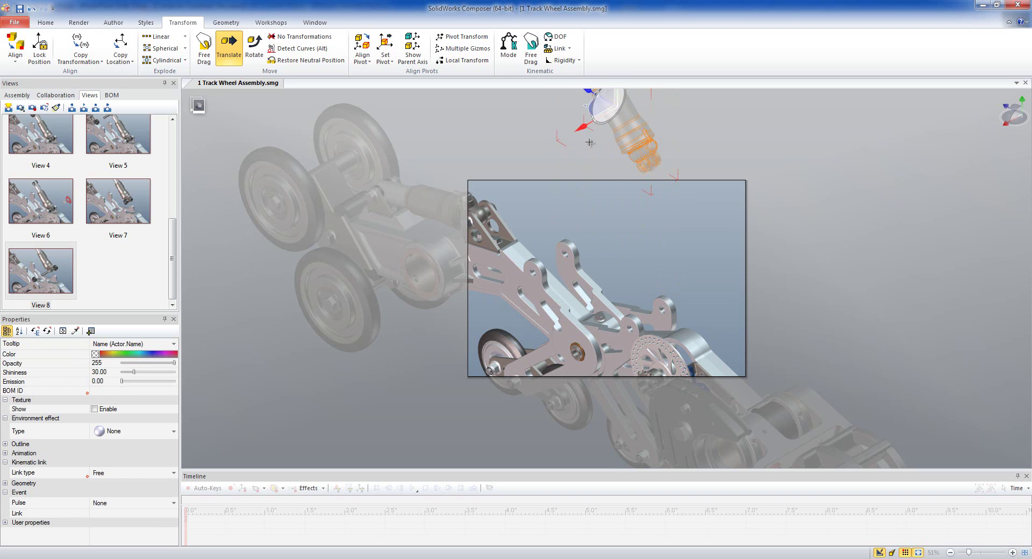
{"action": "left_click", "coordinate": [463, 120]}
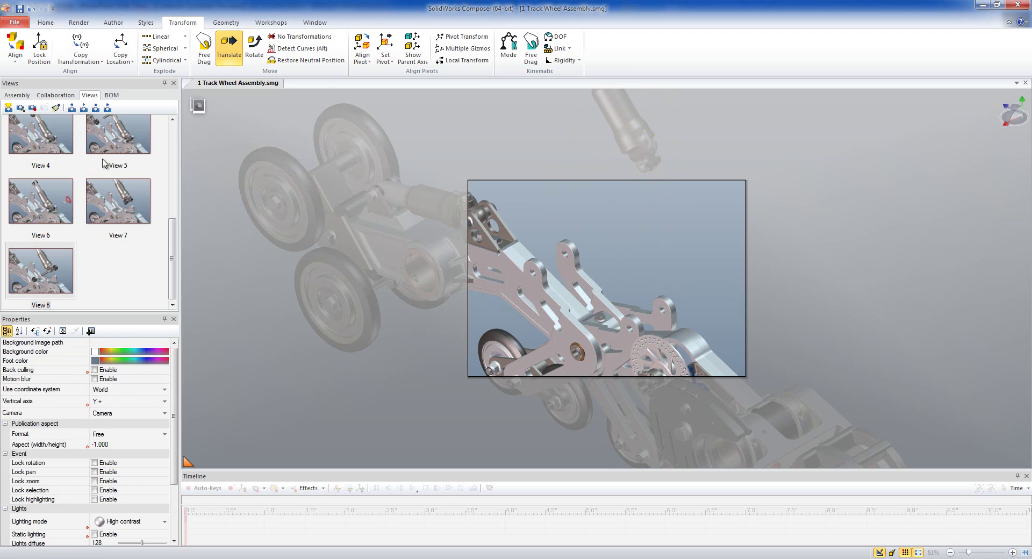
{"action": "left_click", "coordinate": [12, 108]}
- Activate View 1 and fit the paper frame to the viewport
{"action": "left_click_drag", "start_coordinate": [173, 272], "coordinate": [174, 180]}
{"action": "left_click", "coordinate": [125, 225]}
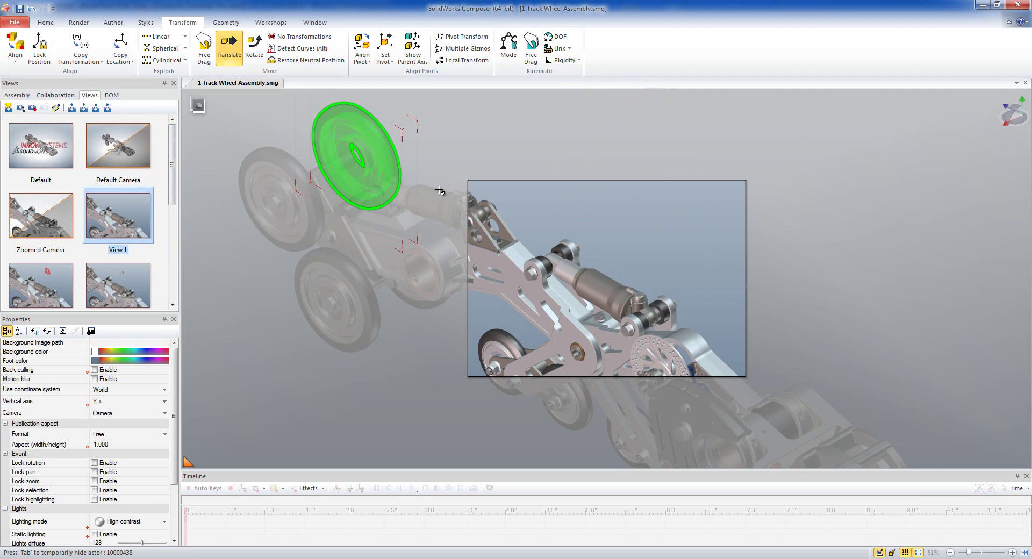
{"action": "left_click", "coordinate": [919, 552]}
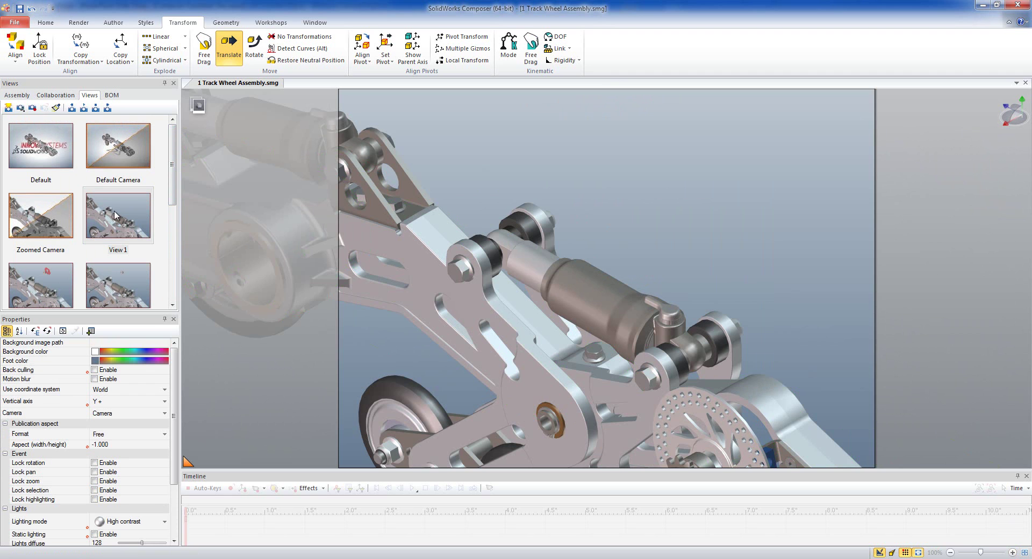
- Play back View 2 through View 9 one after another to check the shock's disassembly sequence
{"action": "left_click", "coordinate": [40, 291]}
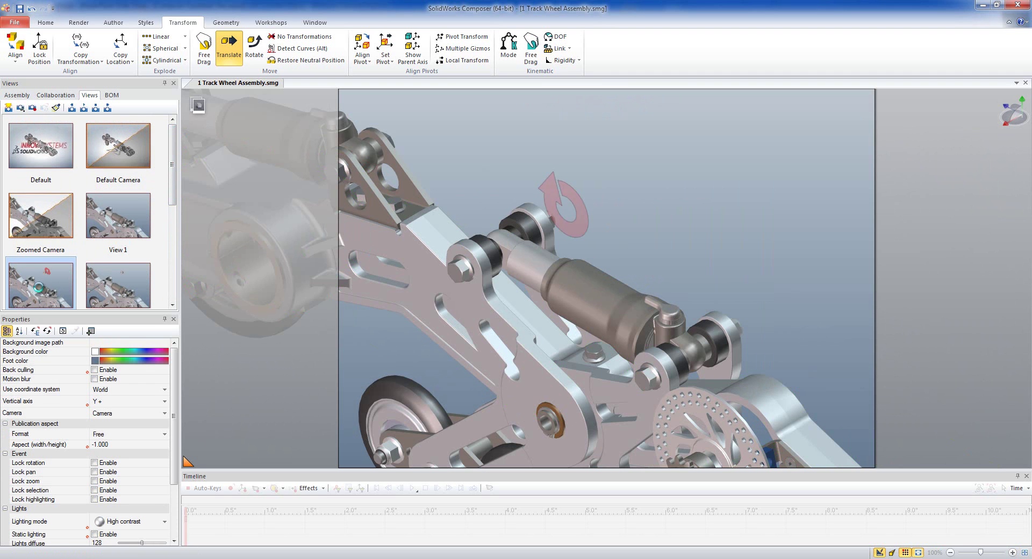
{"action": "left_click", "coordinate": [109, 295]}
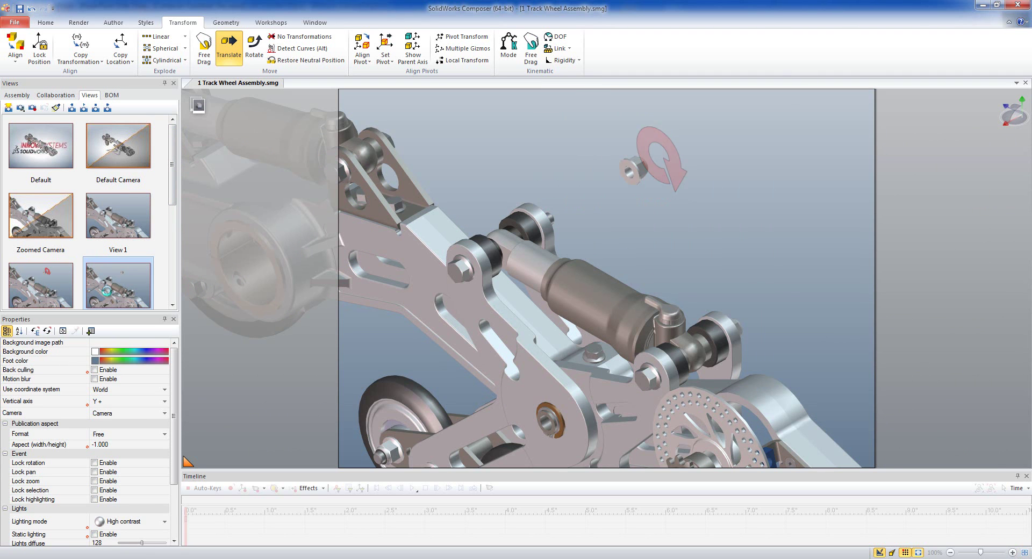
{"action": "scroll", "coordinate": [176, 202], "scroll_direction": "down", "scroll_amount": 3}
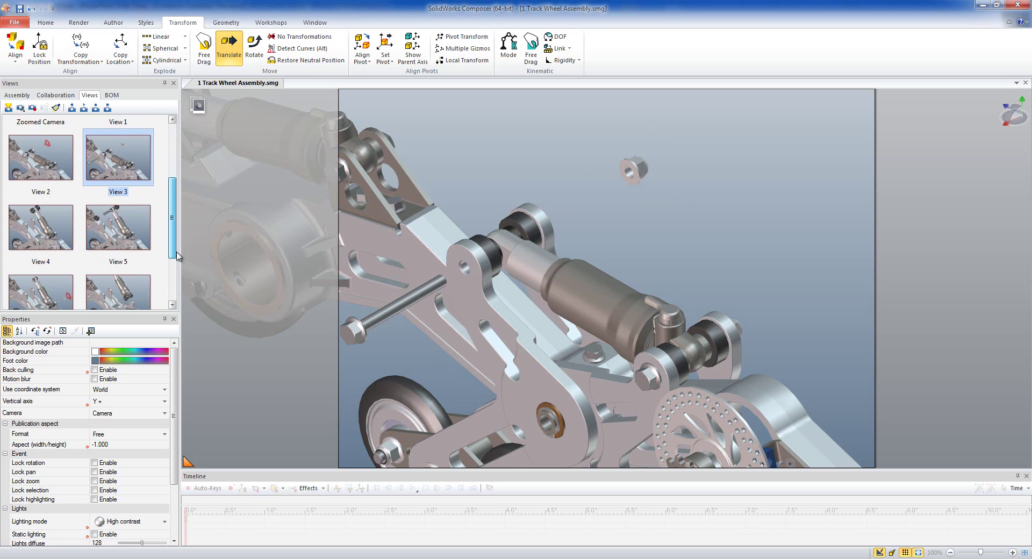
{"action": "left_click", "coordinate": [40, 207]}
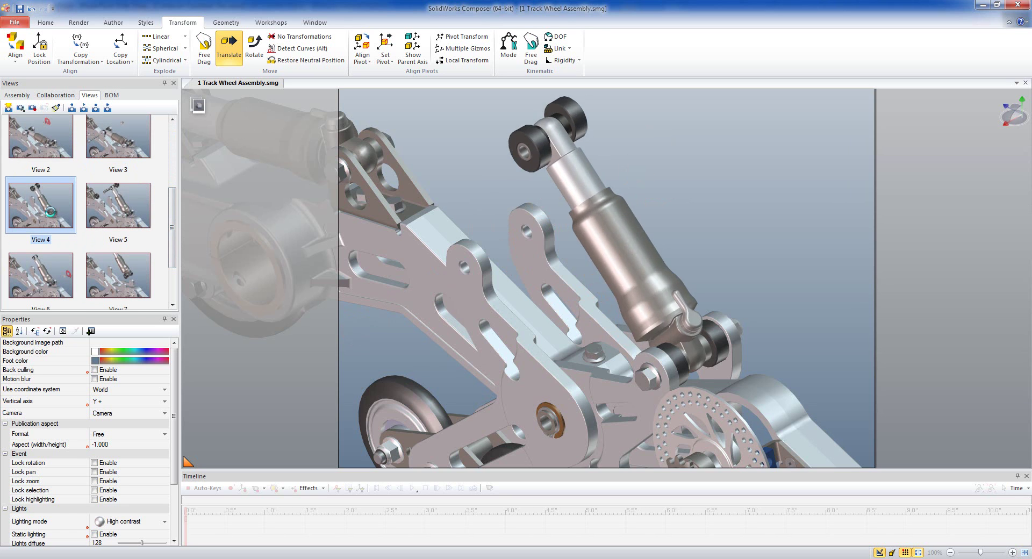
{"action": "left_click", "coordinate": [123, 209]}
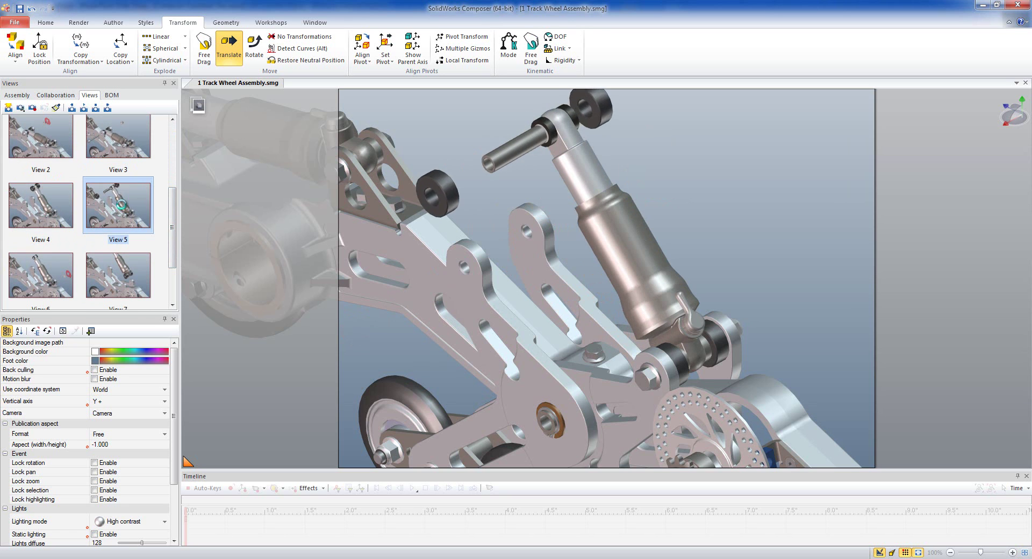
{"action": "left_click", "coordinate": [61, 272]}
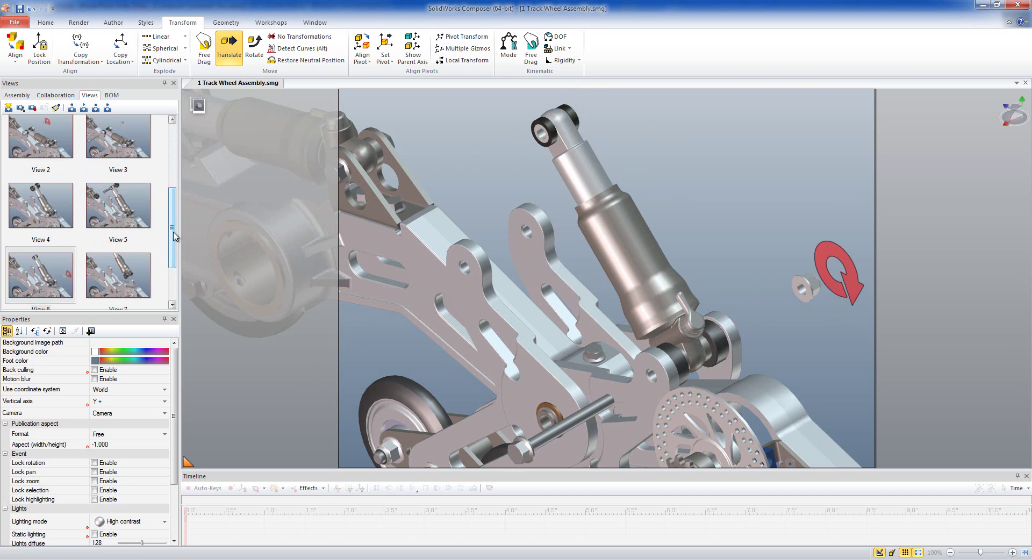
{"action": "scroll", "coordinate": [172, 228], "scroll_direction": "down", "scroll_amount": 3}
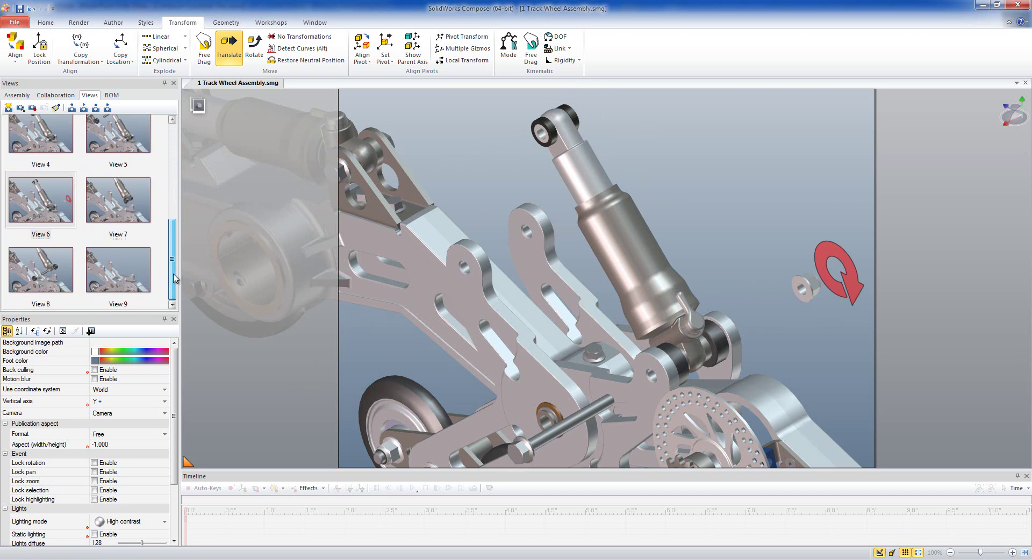
{"action": "left_click", "coordinate": [115, 205]}
{"action": "left_click", "coordinate": [50, 271]}
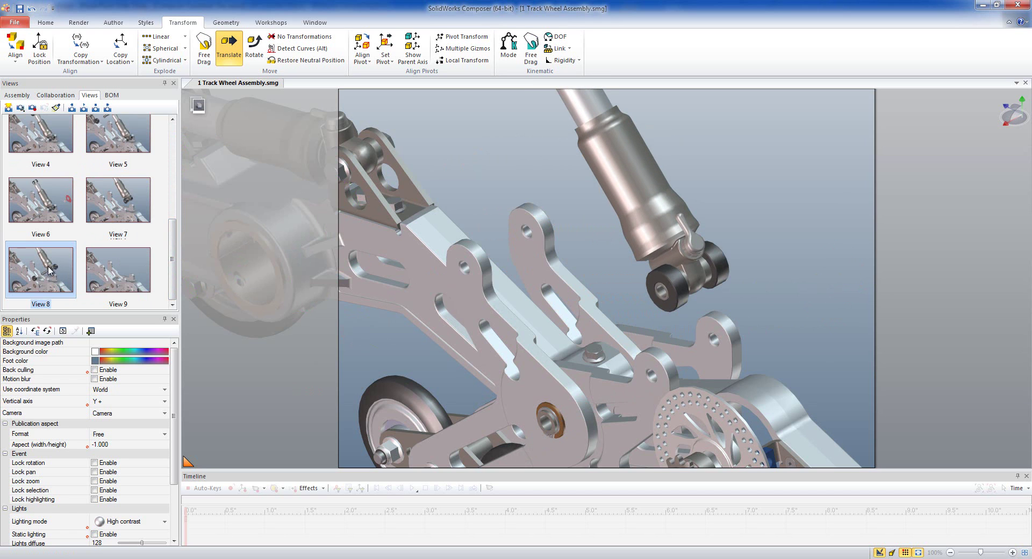
{"action": "left_click", "coordinate": [113, 275]}
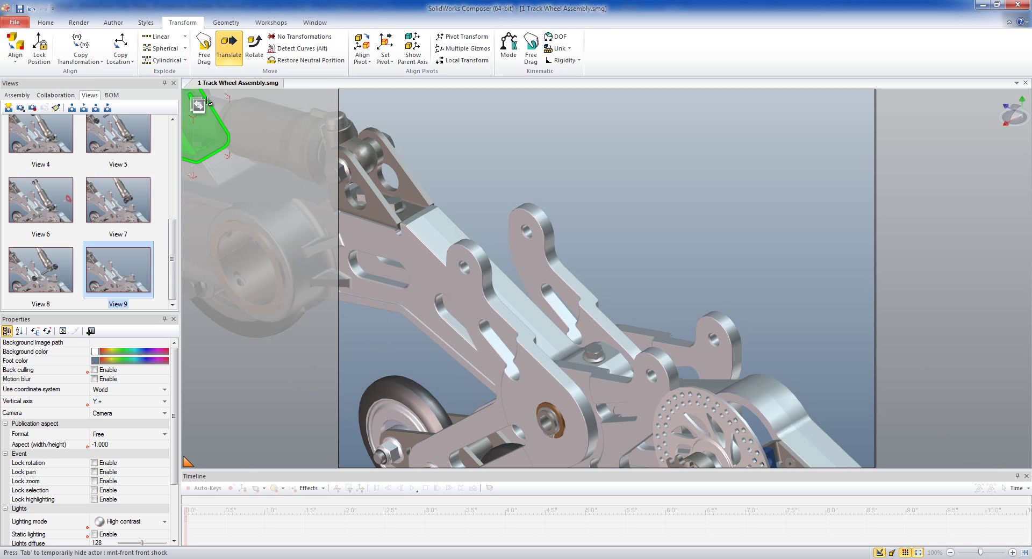
- Switch to animation mode and place View 1, View 2 and View 3 on the timeline at 0, 1 and 2 seconds
{"action": "left_click", "coordinate": [198, 104]}
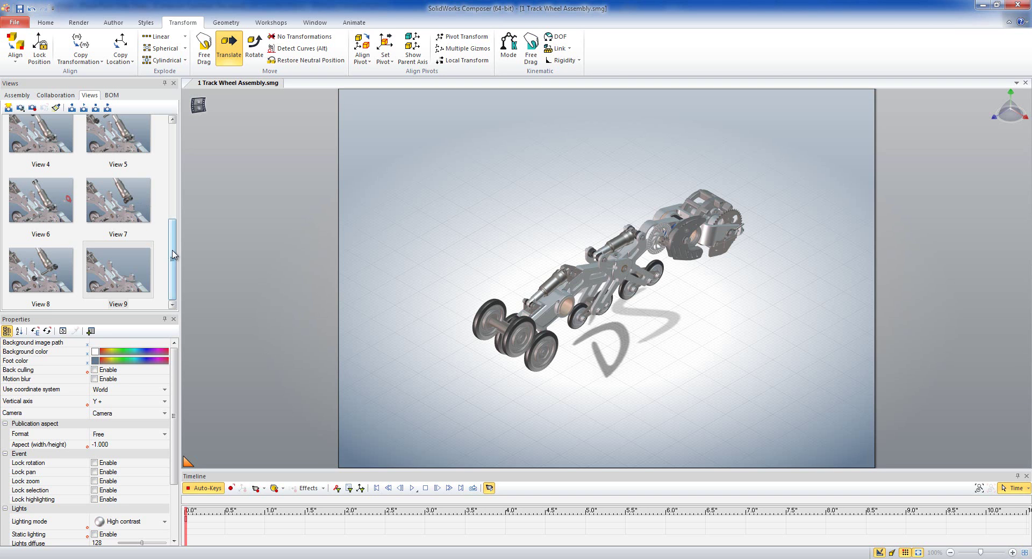
{"action": "scroll", "coordinate": [174, 199], "scroll_direction": "up", "scroll_amount": 5}
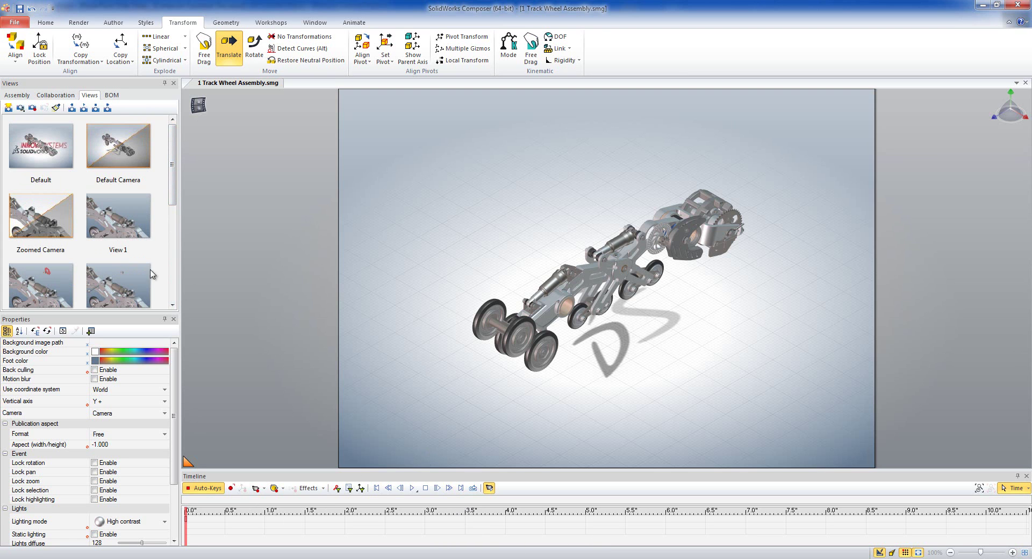
{"action": "left_click_drag", "start_coordinate": [92, 209], "coordinate": [188, 536]}
{"action": "scroll", "coordinate": [173, 201], "scroll_direction": "down", "scroll_amount": 3}
{"action": "left_click_drag", "start_coordinate": [59, 198], "coordinate": [226, 526]}
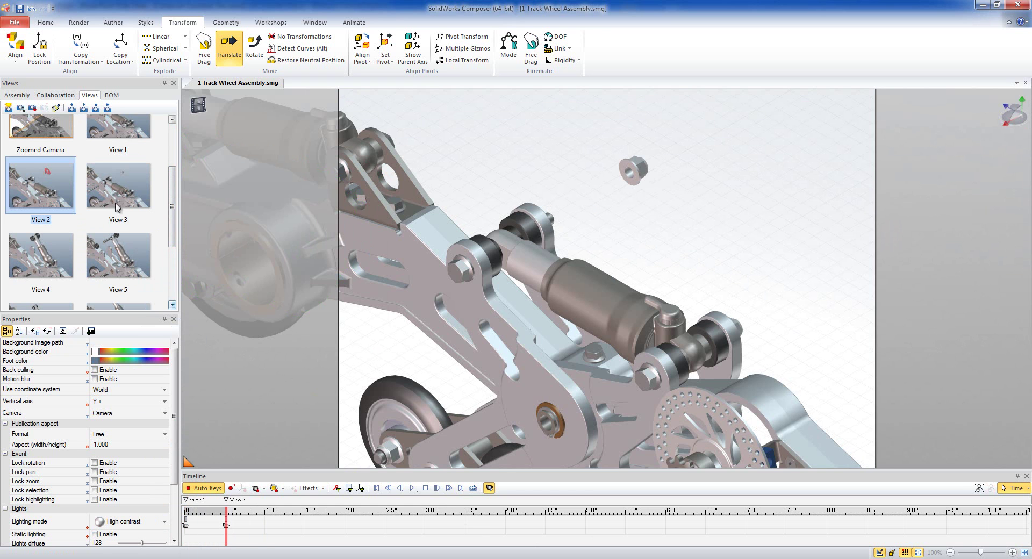
{"action": "left_click_drag", "start_coordinate": [106, 188], "coordinate": [346, 547]}
{"action": "mouse_move", "coordinate": [226, 527]}
{"action": "left_mouse_down"}
{"action": "mouse_move", "coordinate": [274, 534]}
{"action": "mouse_move", "coordinate": [265, 526]}
{"action": "left_mouse_up"}
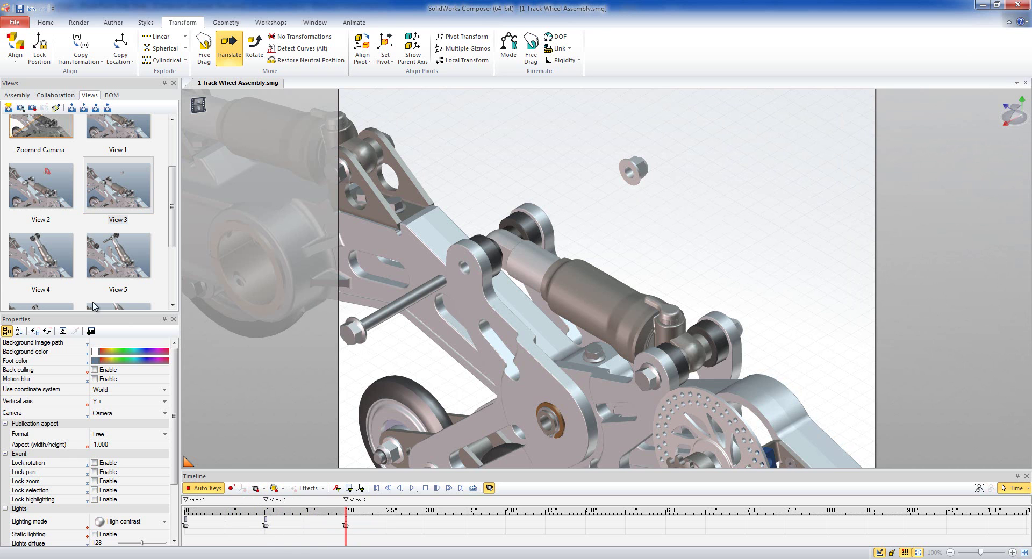
- Add View 4 through View 9 to the timeline at one-second intervals from 3 to 8 seconds, and play the animation
{"action": "left_click_drag", "start_coordinate": [54, 265], "coordinate": [426, 548]}
{"action": "mouse_move", "coordinate": [145, 290]}
{"action": "left_mouse_down"}
{"action": "mouse_move", "coordinate": [516, 544]}
{"action": "mouse_move", "coordinate": [507, 544]}
{"action": "left_mouse_up"}
{"action": "left_click_drag", "start_coordinate": [169, 228], "coordinate": [180, 286]}
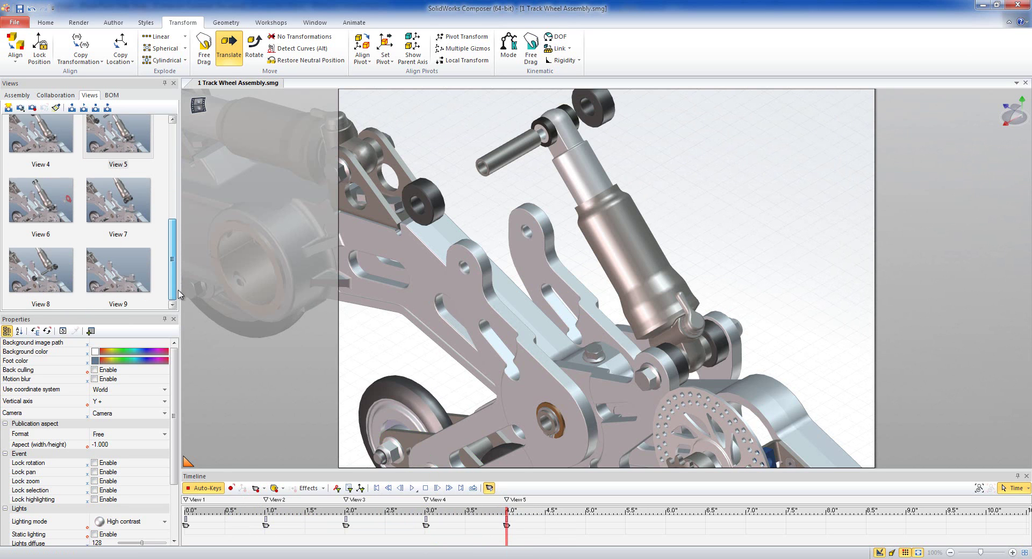
{"action": "left_click_drag", "start_coordinate": [61, 218], "coordinate": [590, 529]}
{"action": "mouse_move", "coordinate": [111, 202]}
{"action": "left_mouse_down"}
{"action": "mouse_move", "coordinate": [534, 433]}
{"action": "mouse_move", "coordinate": [668, 525]}
{"action": "left_mouse_up"}
{"action": "mouse_move", "coordinate": [34, 262]}
{"action": "left_mouse_down"}
{"action": "mouse_move", "coordinate": [362, 416]}
{"action": "mouse_move", "coordinate": [750, 516]}
{"action": "left_mouse_up"}
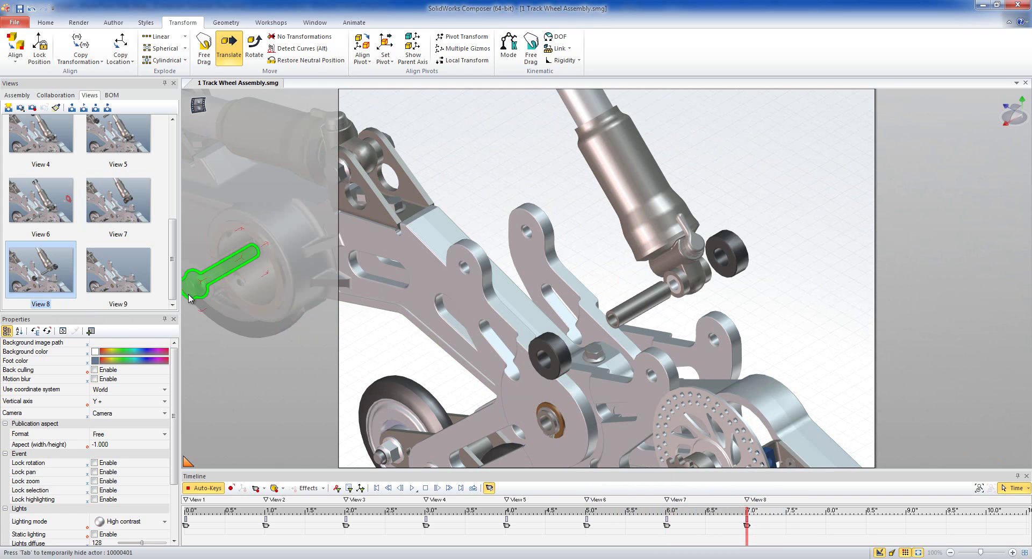
{"action": "mouse_move", "coordinate": [131, 291]}
{"action": "left_mouse_down"}
{"action": "mouse_move", "coordinate": [799, 529]}
{"action": "mouse_move", "coordinate": [860, 532]}
{"action": "mouse_move", "coordinate": [827, 532]}
{"action": "left_mouse_up"}
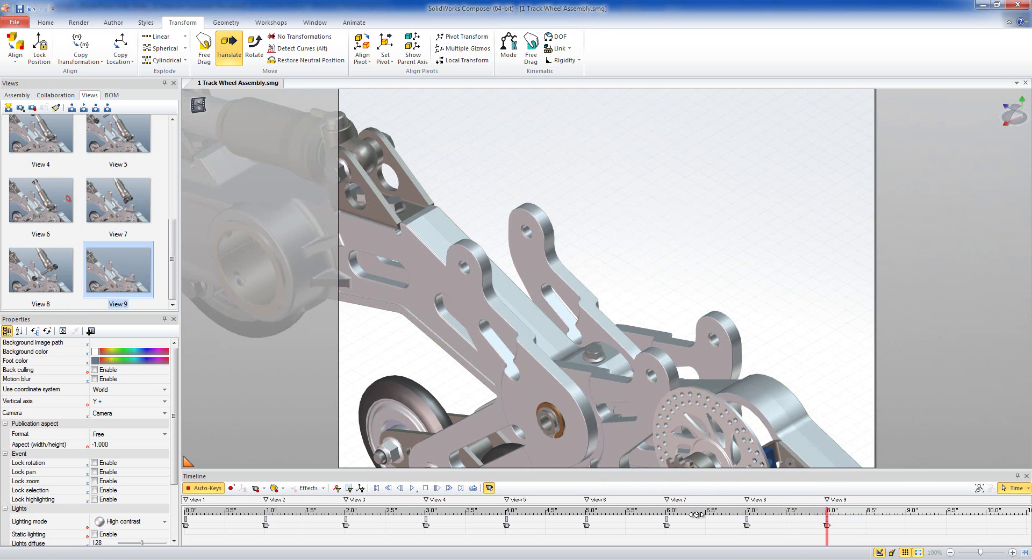
{"action": "left_click", "coordinate": [413, 489]}
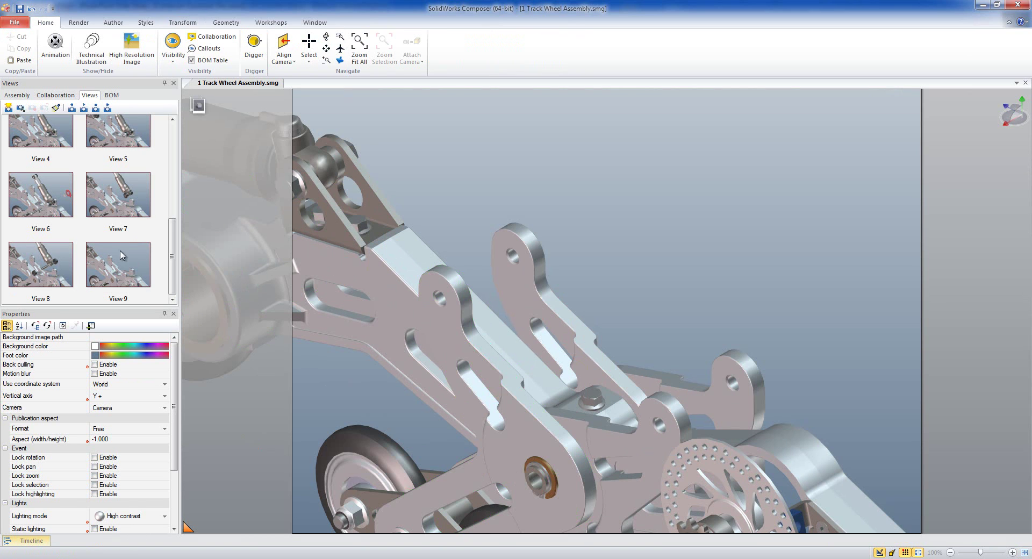
- Return to View 1 and create a selection set from the shock's cylinder and rod, its four bushings, bolts and nuts
{"action": "left_click_drag", "start_coordinate": [172, 269], "coordinate": [166, 170]}
{"action": "left_click", "coordinate": [149, 202]}
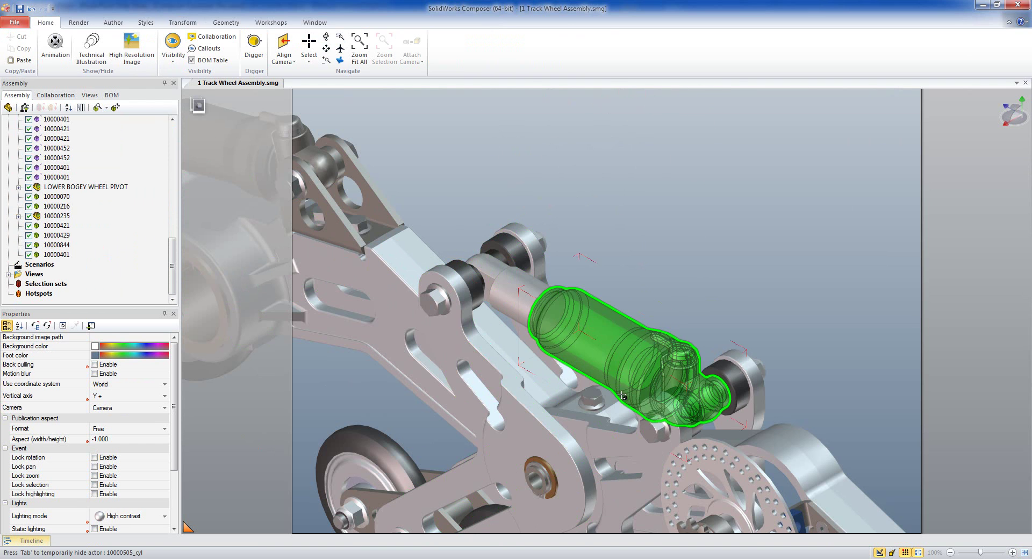
{"action": "left_click", "coordinate": [683, 420]}
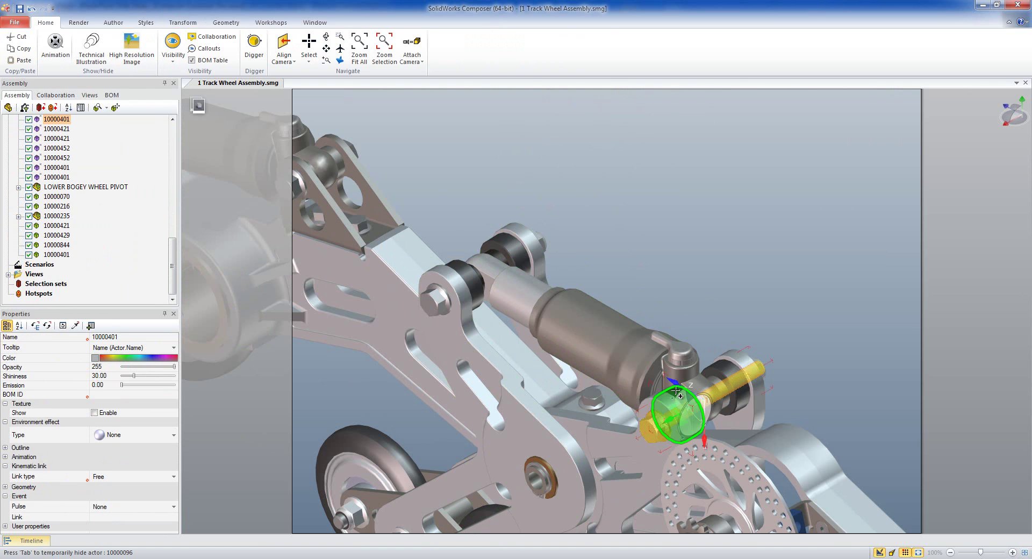
{"action": "left_click", "coordinate": [699, 411], "text": "ctrl"}
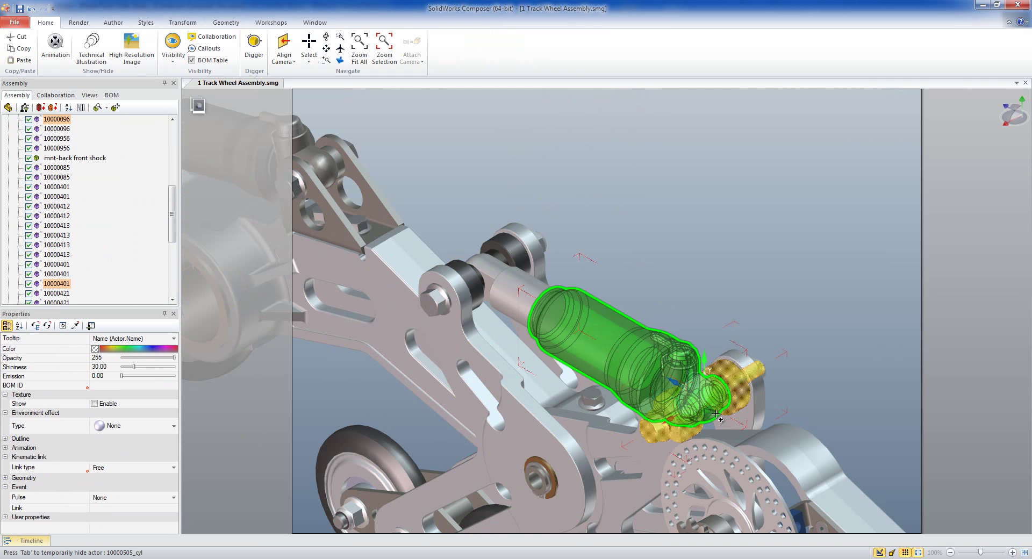
{"action": "left_click", "coordinate": [726, 414], "text": "ctrl"}
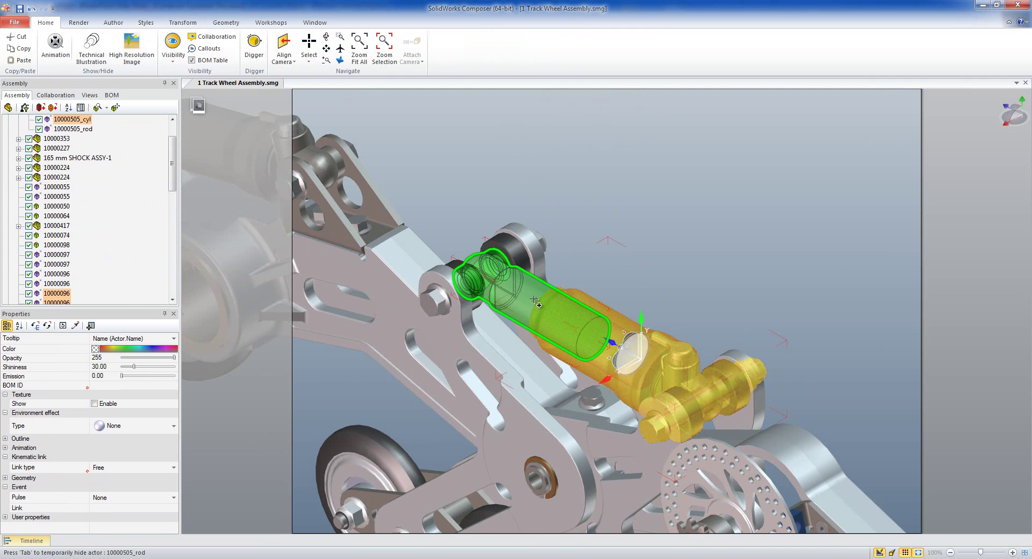
{"action": "left_click", "coordinate": [537, 245], "text": "ctrl"}
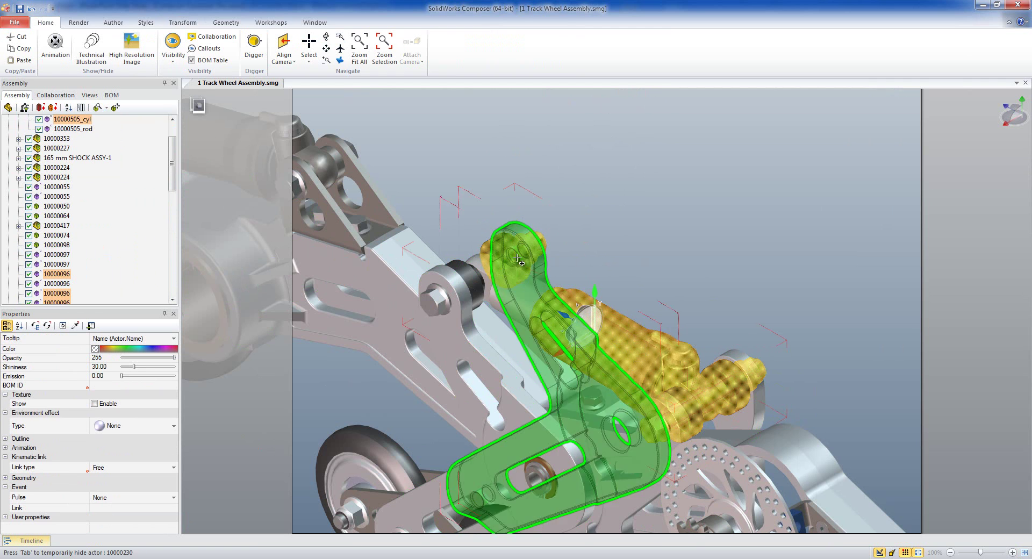
{"action": "left_click", "coordinate": [480, 283], "text": "ctrl"}
{"action": "left_click", "coordinate": [475, 286], "text": "ctrl"}
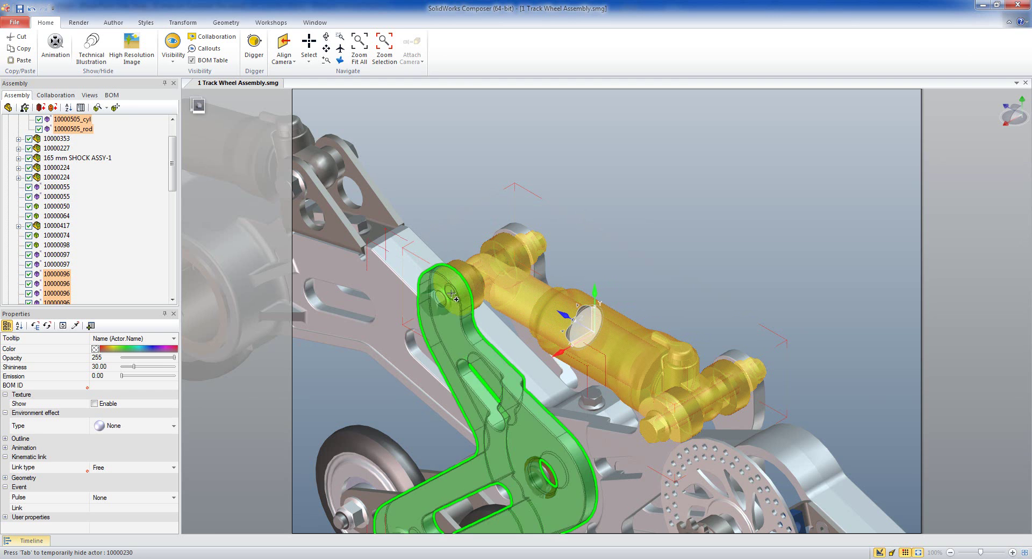
{"action": "left_click", "coordinate": [41, 107]}
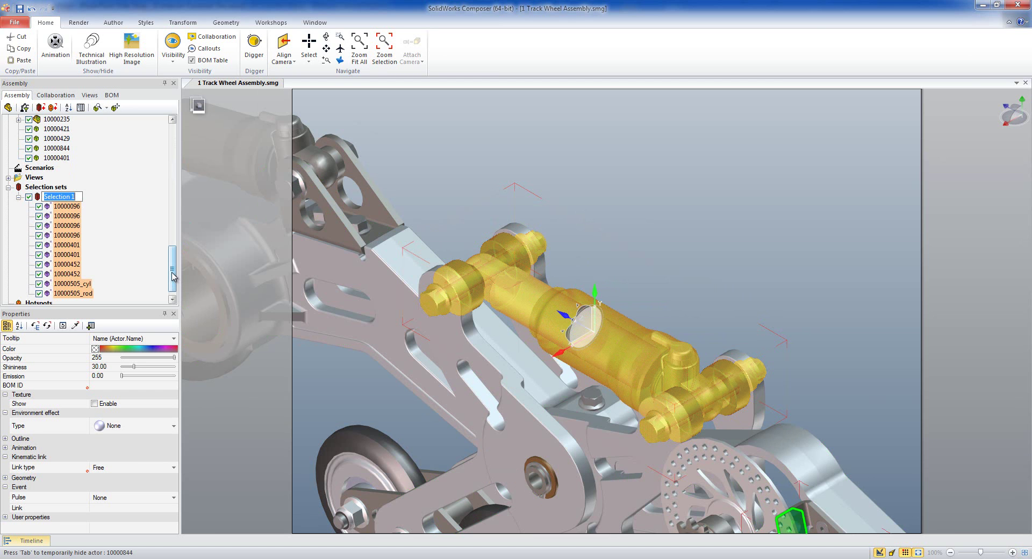
{"action": "left_click_drag", "start_coordinate": [173, 277], "coordinate": [173, 285]}
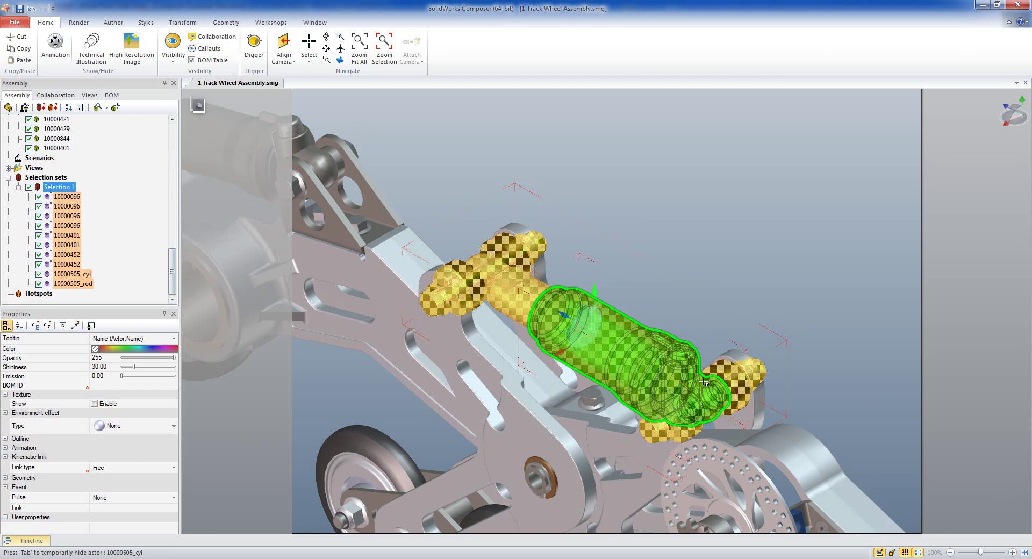
- Hide the selected shock parts and the two sleeves left between the mounting brackets
{"action": "right_click", "coordinate": [531, 277]}
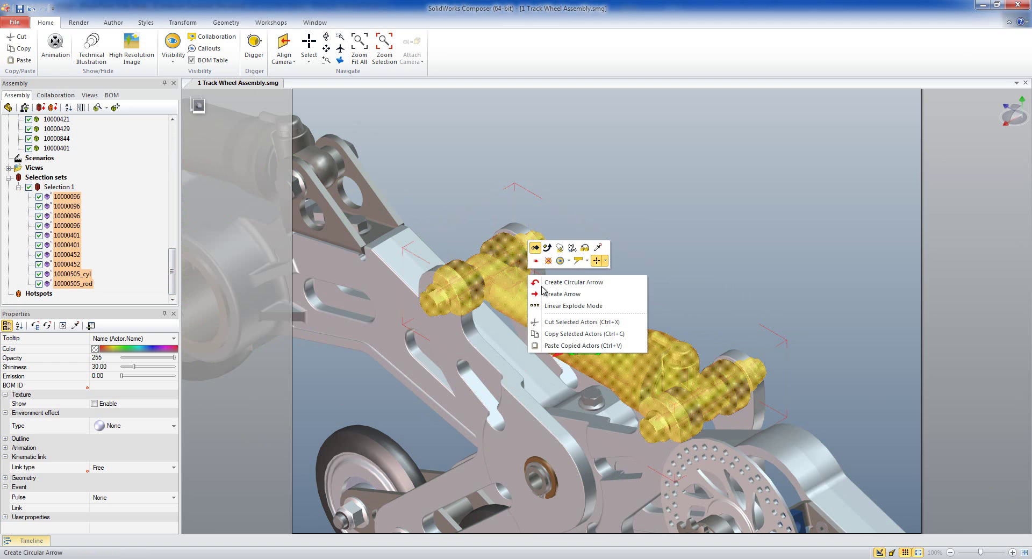
{"action": "left_click", "coordinate": [568, 261]}
{"action": "left_click", "coordinate": [585, 324]}
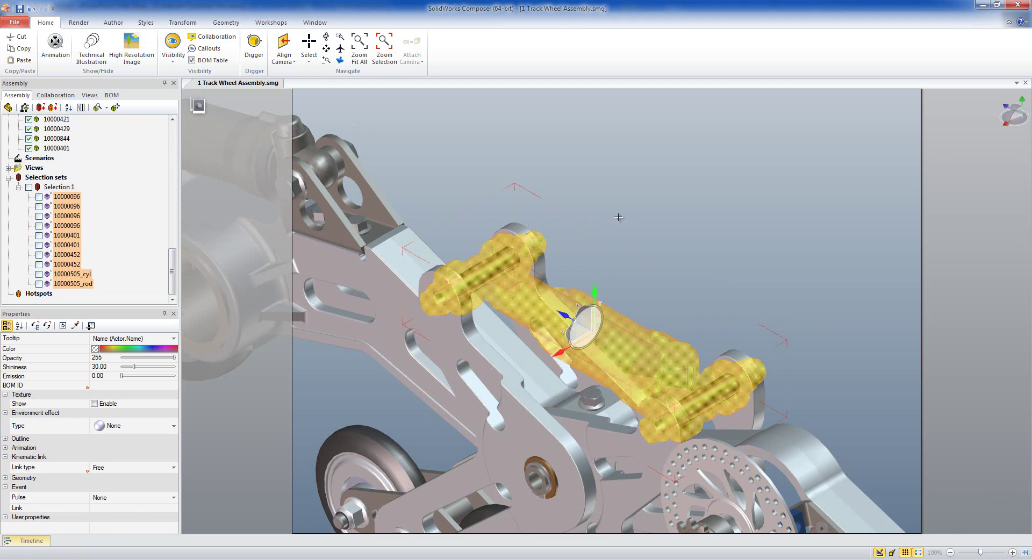
{"action": "left_click", "coordinate": [478, 276]}
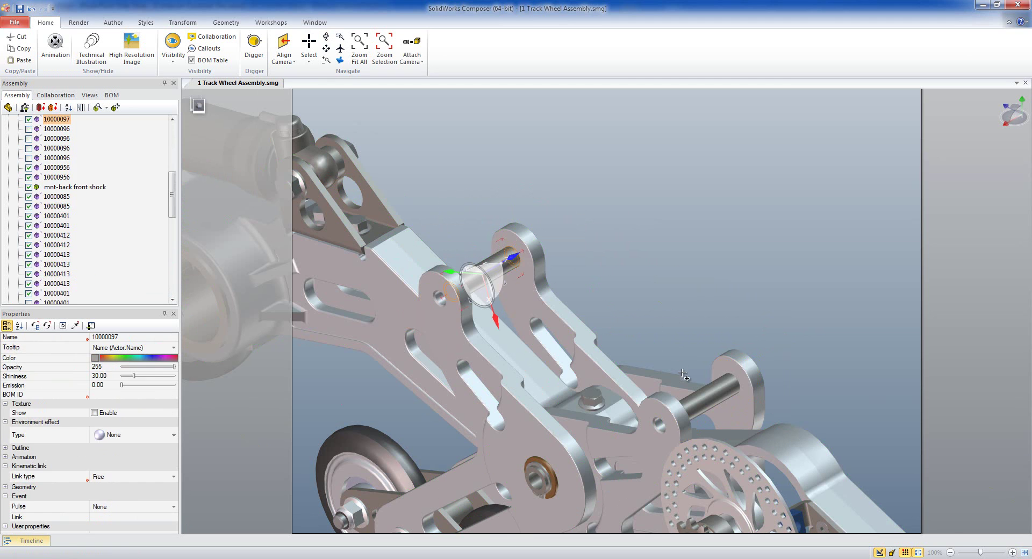
{"action": "left_click", "coordinate": [704, 406], "text": "ctrl"}
{"action": "right_click", "coordinate": [716, 403]}
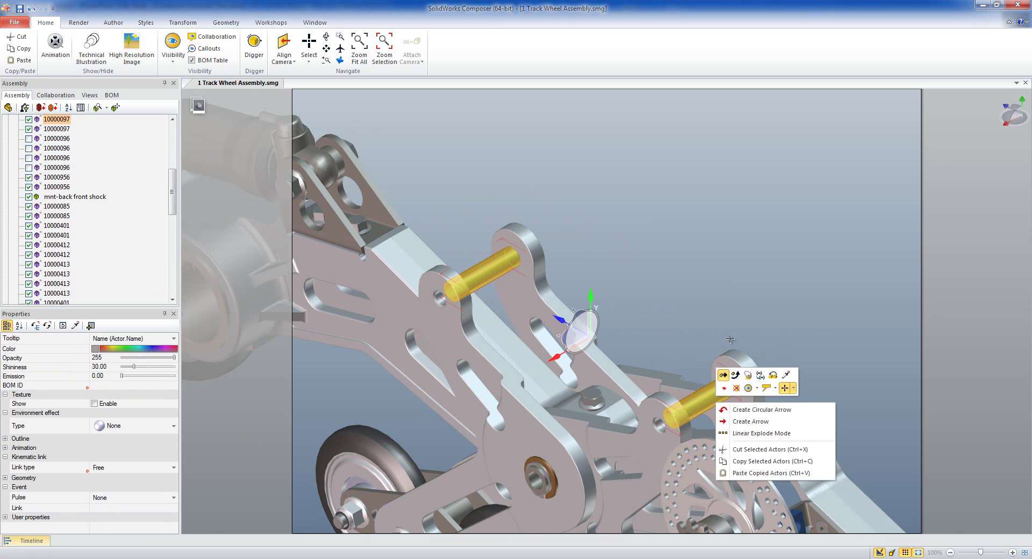
{"action": "left_click", "coordinate": [755, 389]}
{"action": "left_click", "coordinate": [780, 461]}
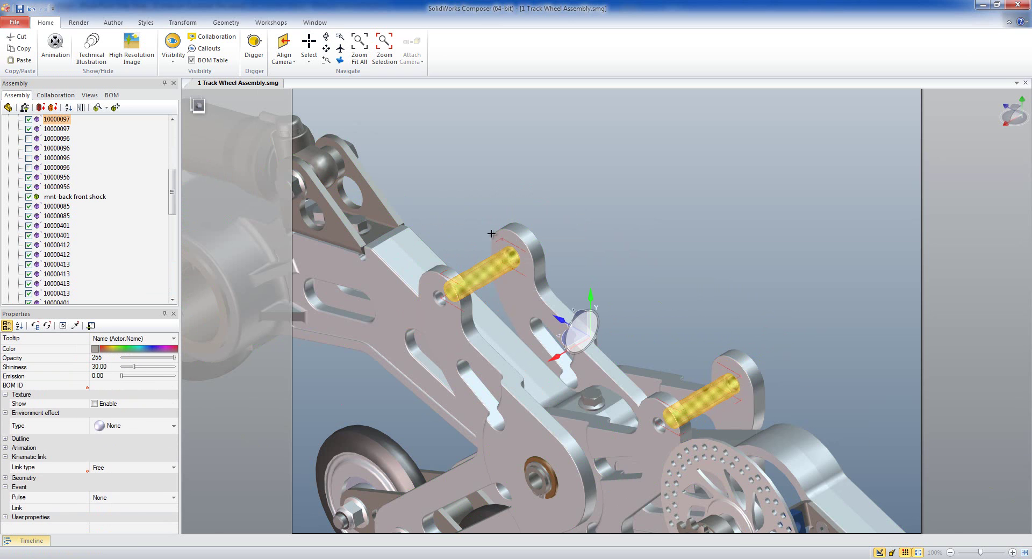
- Invert the visibility to isolate the shock with its bushings, sleeves and hardware, and set the background's foot color to off-white
{"action": "left_click", "coordinate": [534, 212]}
{"action": "right_click", "coordinate": [526, 231]}
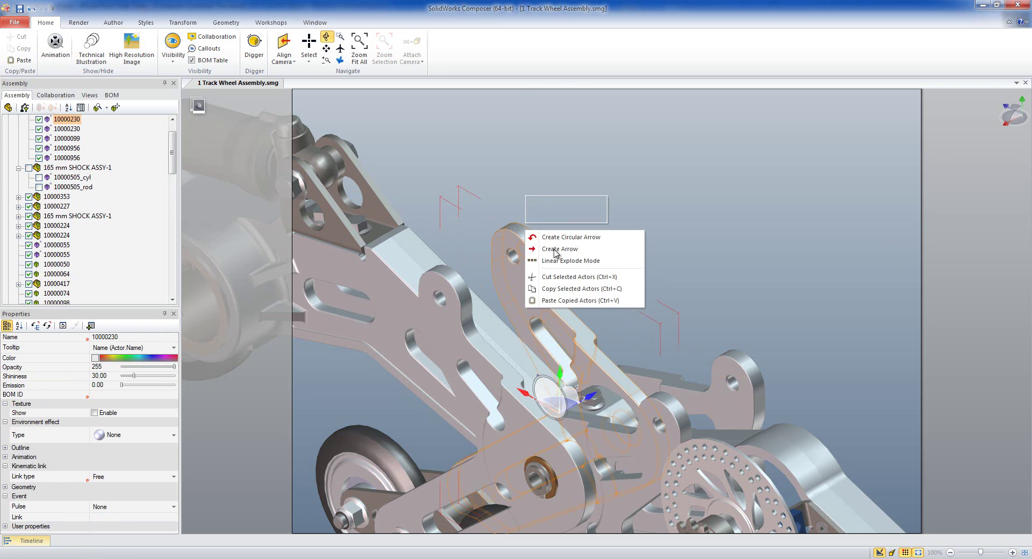
{"action": "left_click", "coordinate": [559, 215]}
{"action": "left_click", "coordinate": [589, 317]}
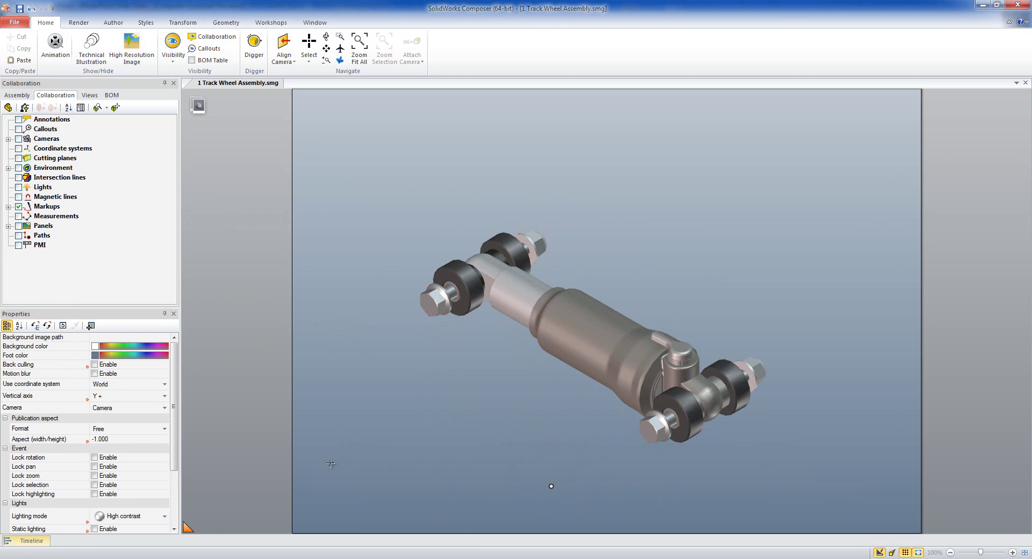
{"action": "left_click", "coordinate": [99, 357]}
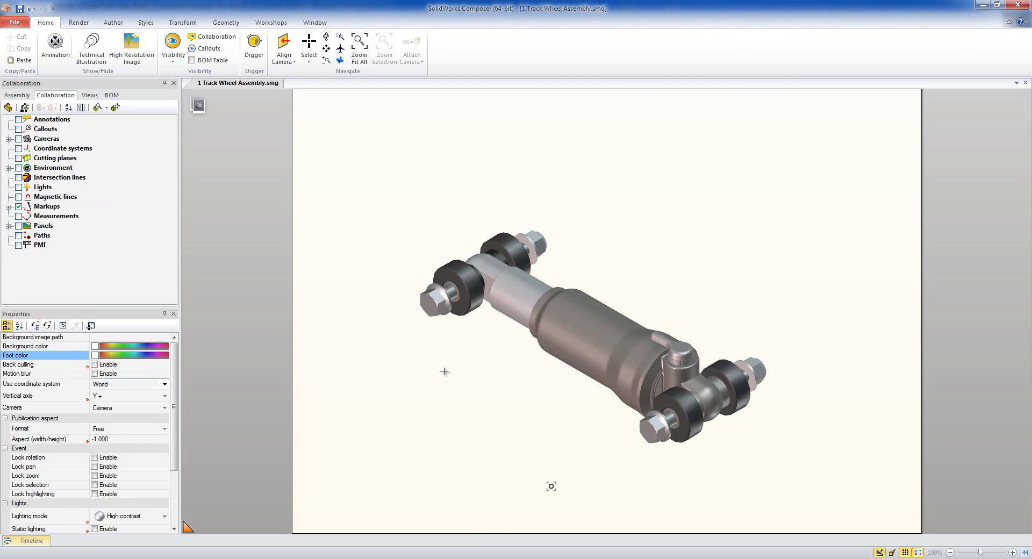
- Show the compass, orient the isolated shock horizontally in a flat view with the rod pointing right, and save it as a new view
{"action": "left_click_drag", "start_coordinate": [742, 257], "coordinate": [700, 306]}
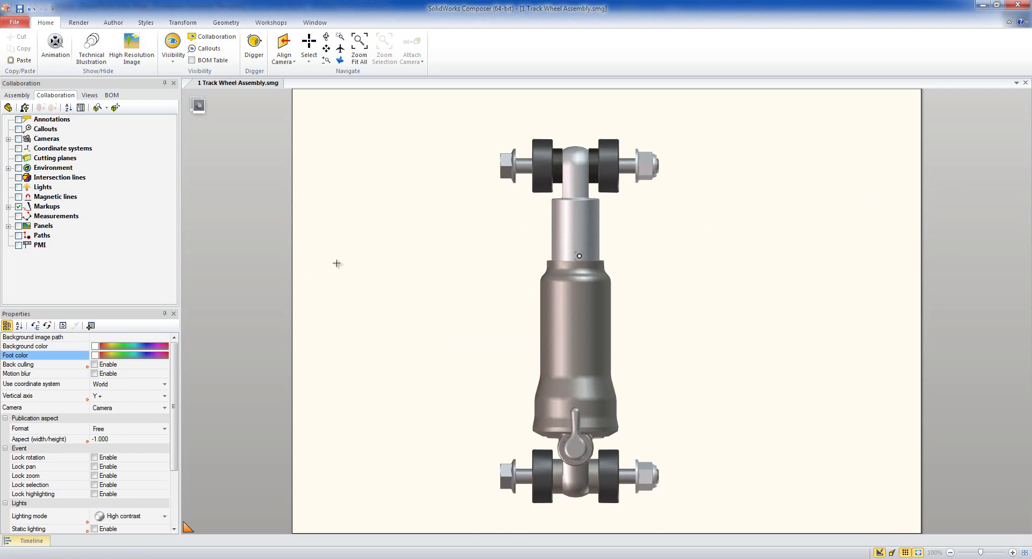
{"action": "left_click", "coordinate": [8, 168]}
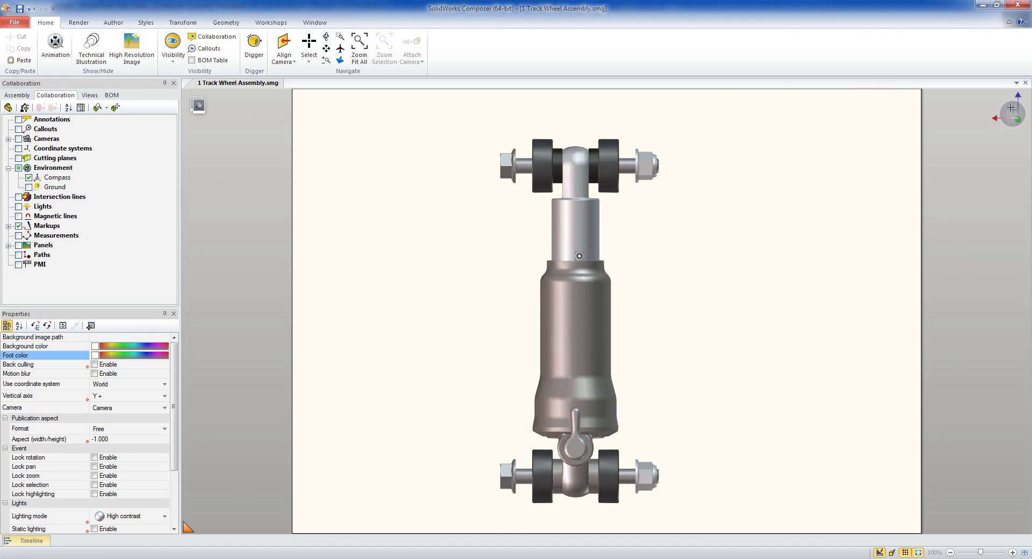
{"action": "left_click", "coordinate": [1011, 108]}
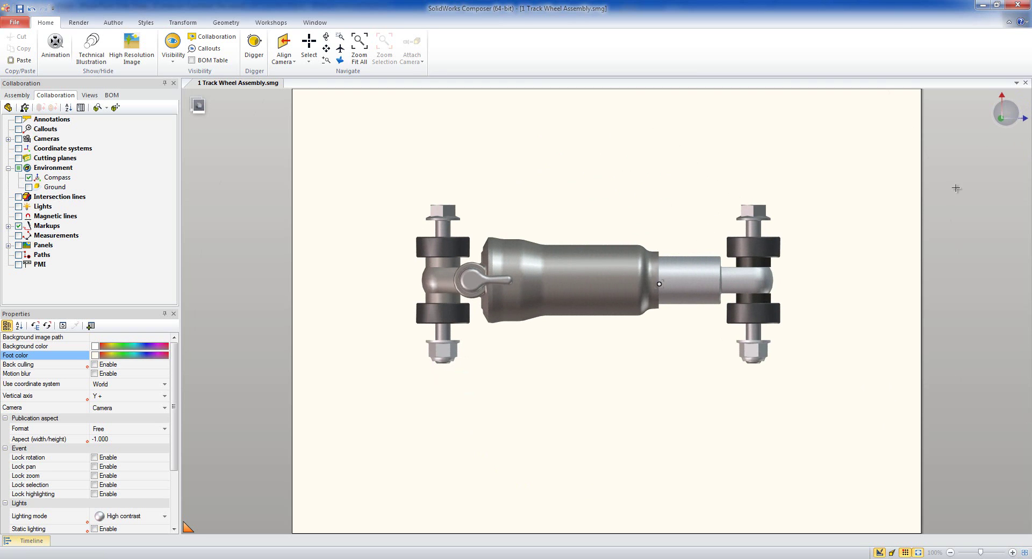
{"action": "left_click", "coordinate": [89, 96]}
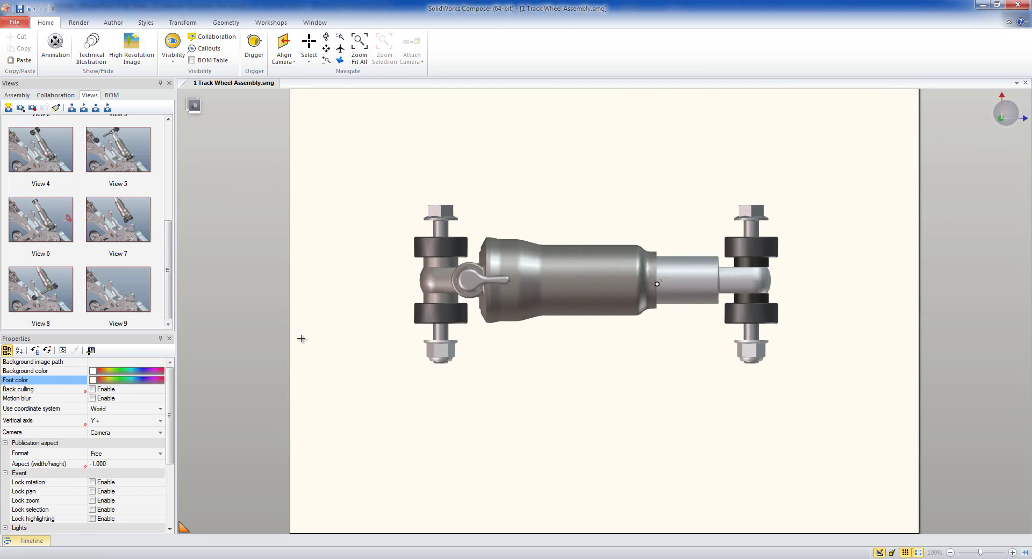
{"action": "left_click", "coordinate": [12, 110]}
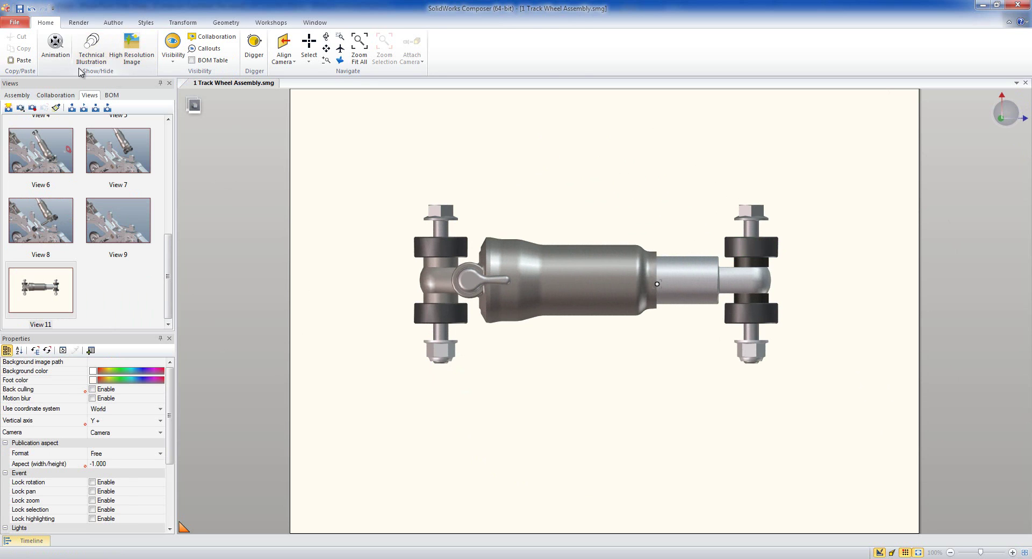
- Apply a linear explode upward to the bolt and upper bushing at the shock's cylinder end
{"action": "left_click", "coordinate": [183, 22]}
{"action": "left_click", "coordinate": [448, 226]}
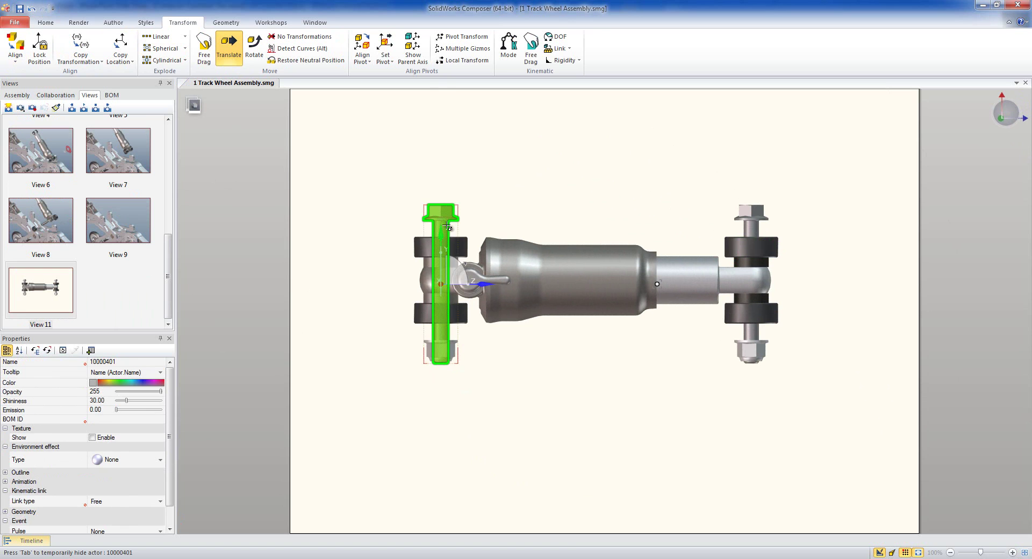
{"action": "left_click", "coordinate": [460, 248], "text": "ctrl"}
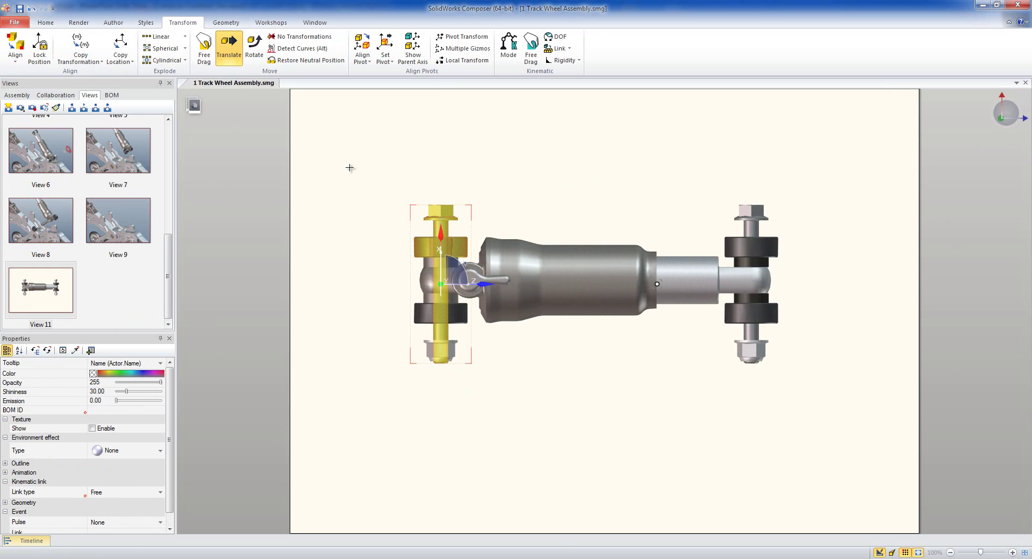
{"action": "left_click", "coordinate": [162, 37]}
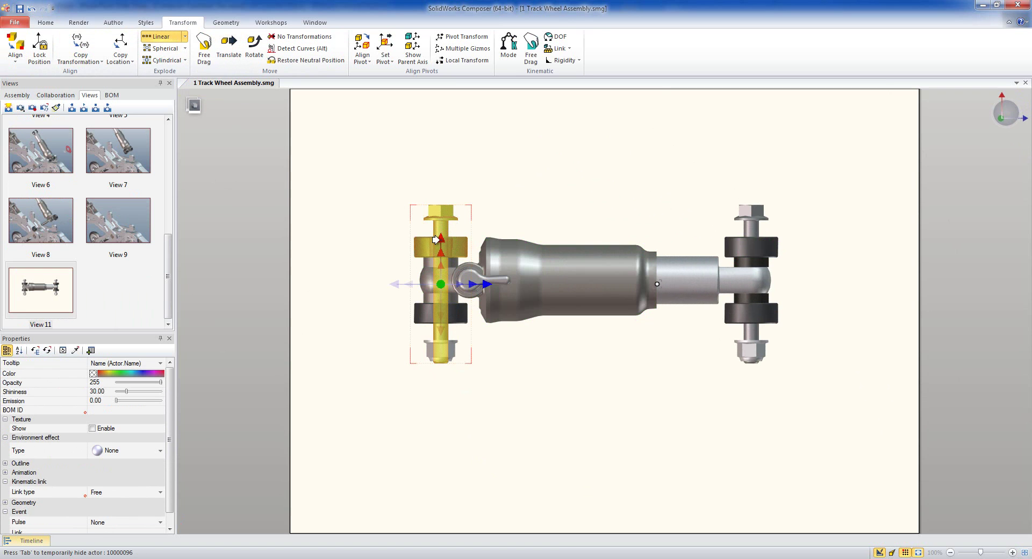
{"action": "left_click_drag", "start_coordinate": [438, 240], "coordinate": [438, 201]}
{"action": "left_click", "coordinate": [230, 56]}
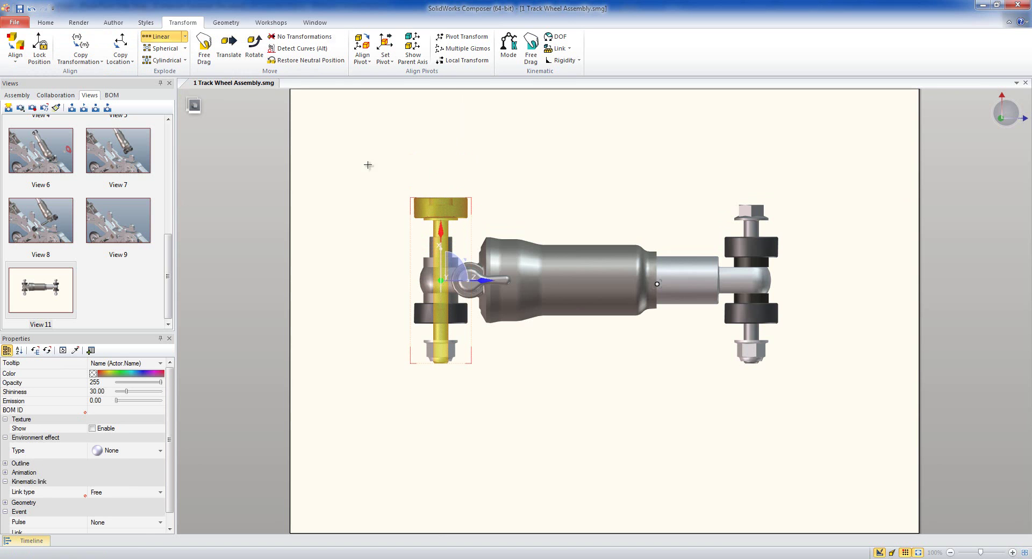
{"action": "left_click", "coordinate": [500, 194]}
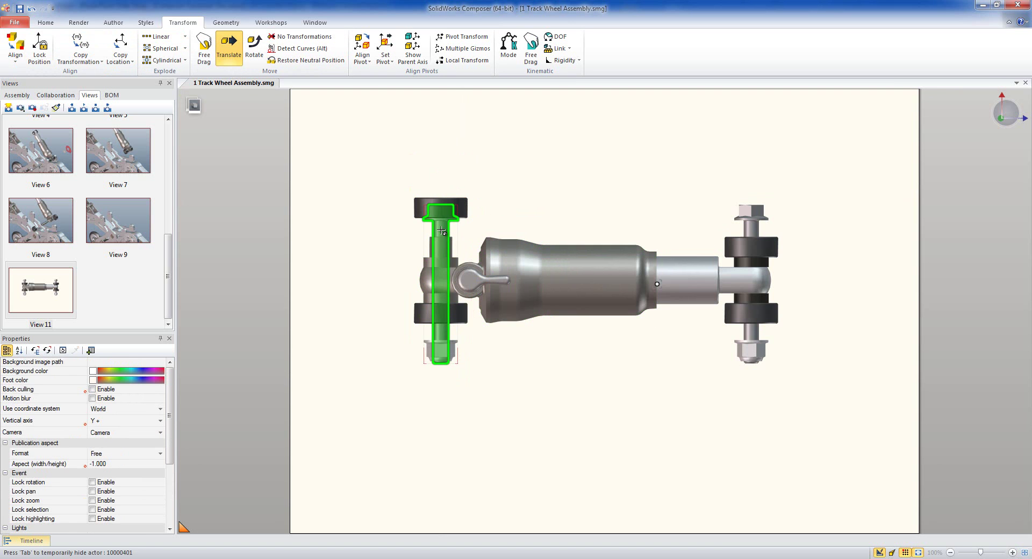
- Translate the cylinder-end bolt straight up until it is completely clear of the upper bushing
{"action": "left_click", "coordinate": [442, 232]}
{"action": "left_click_drag", "start_coordinate": [441, 231], "coordinate": [446, 50]}
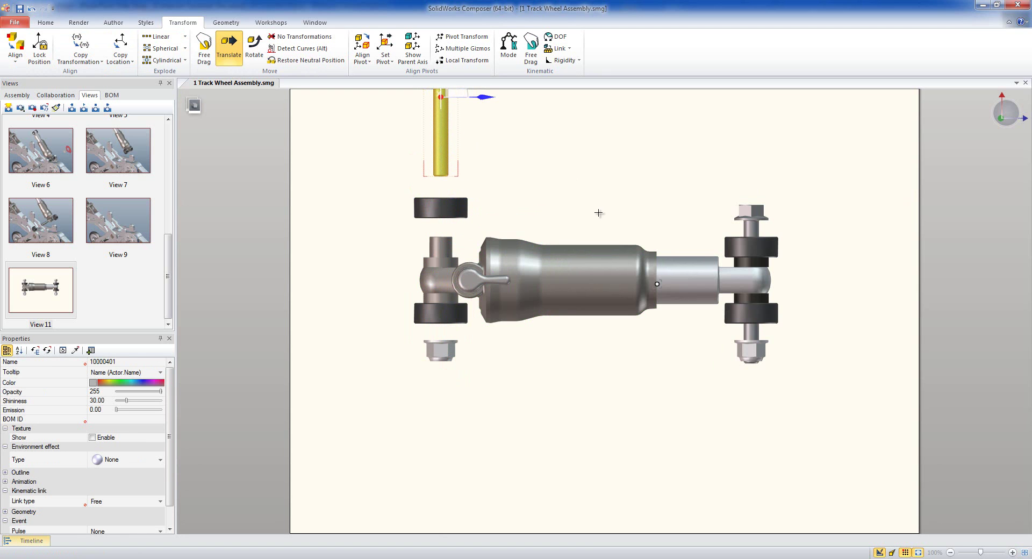
{"action": "scroll", "coordinate": [599, 217], "scroll_direction": "up", "scroll_amount": 1}
{"action": "scroll", "coordinate": [601, 219], "scroll_direction": "down", "scroll_amount": 2}
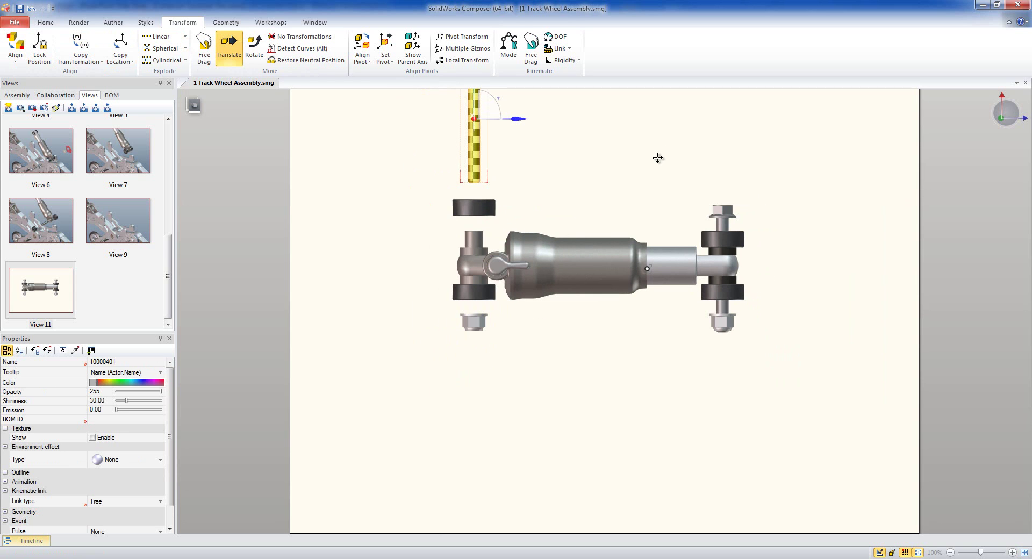
{"action": "scroll", "coordinate": [601, 221], "scroll_direction": "up", "scroll_amount": 1}
{"action": "scroll", "coordinate": [666, 168], "scroll_direction": "down", "scroll_amount": 1}
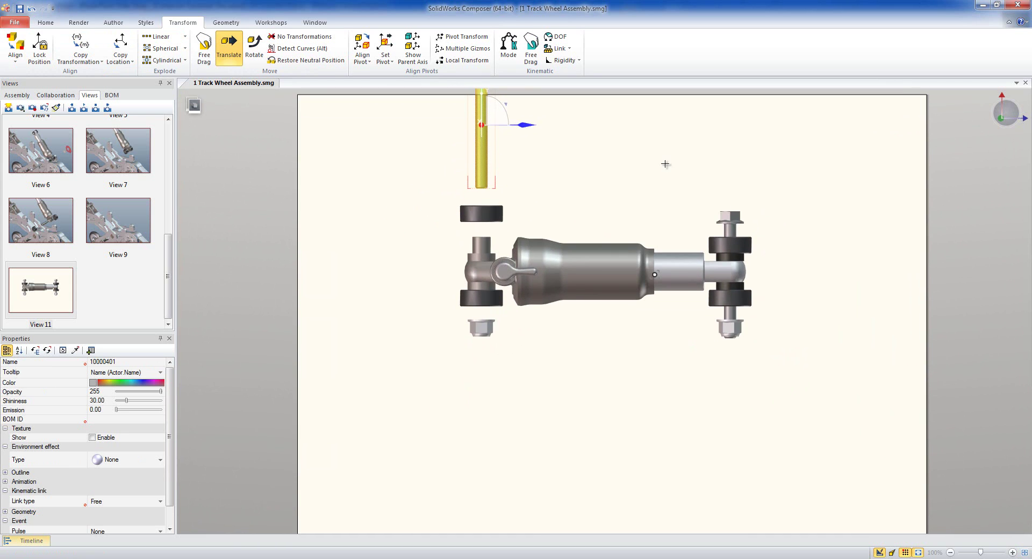
{"action": "right_click_drag", "start_coordinate": [682, 181], "coordinate": [581, 233]}
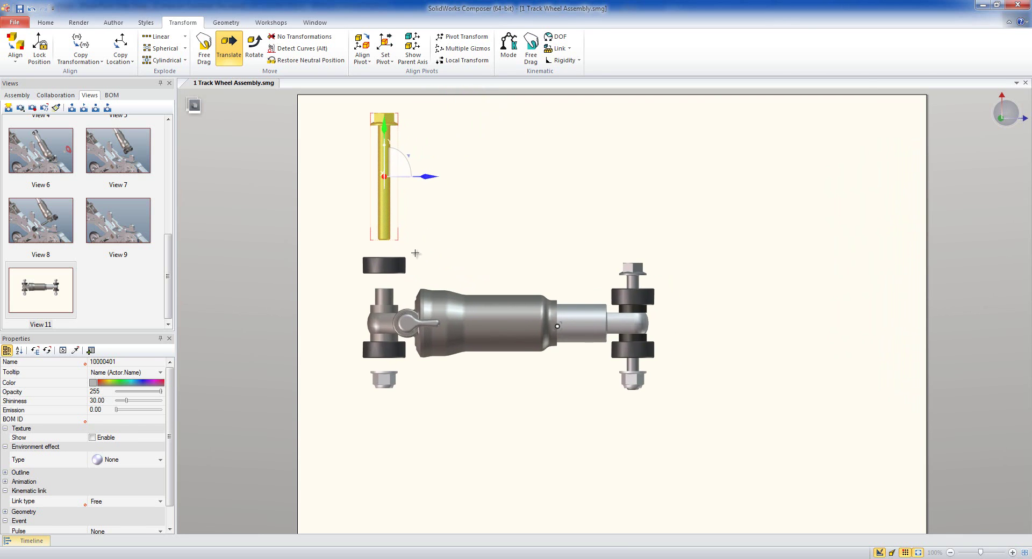
- Linearly explode the cylinder-end sleeve, lower bushing and nut downward, and translate the group until the sleeve clears the shock's eye
{"action": "left_click", "coordinate": [155, 37]}
{"action": "left_click", "coordinate": [367, 358]}
{"action": "left_click", "coordinate": [371, 355], "text": "ctrl"}
{"action": "left_click", "coordinate": [385, 383], "text": "ctrl"}
{"action": "mouse_move", "coordinate": [383, 332]}
{"action": "left_mouse_down"}
{"action": "mouse_move", "coordinate": [379, 322]}
{"action": "mouse_move", "coordinate": [379, 346]}
{"action": "left_mouse_up"}
{"action": "left_click", "coordinate": [229, 48]}
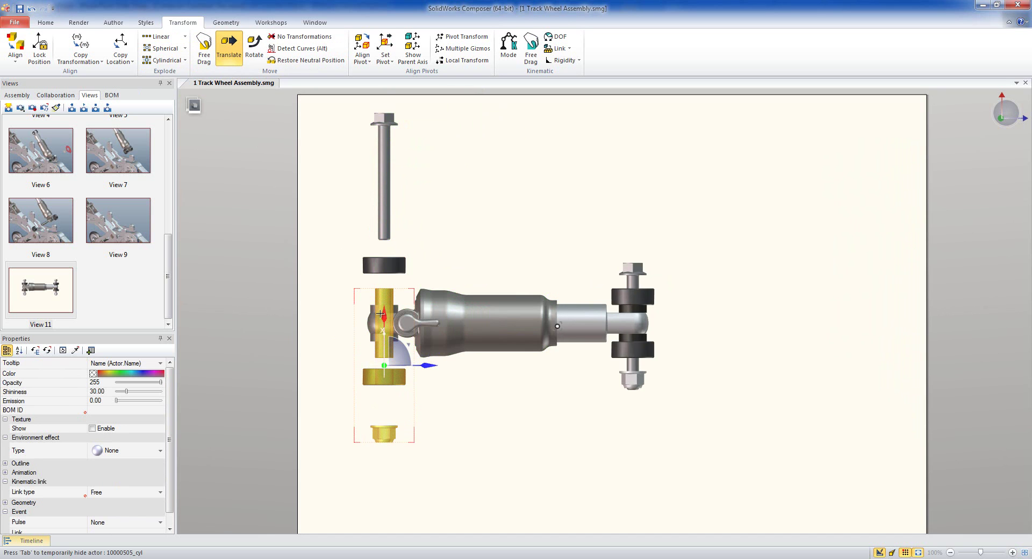
{"action": "left_click_drag", "start_coordinate": [382, 316], "coordinate": [373, 387]}
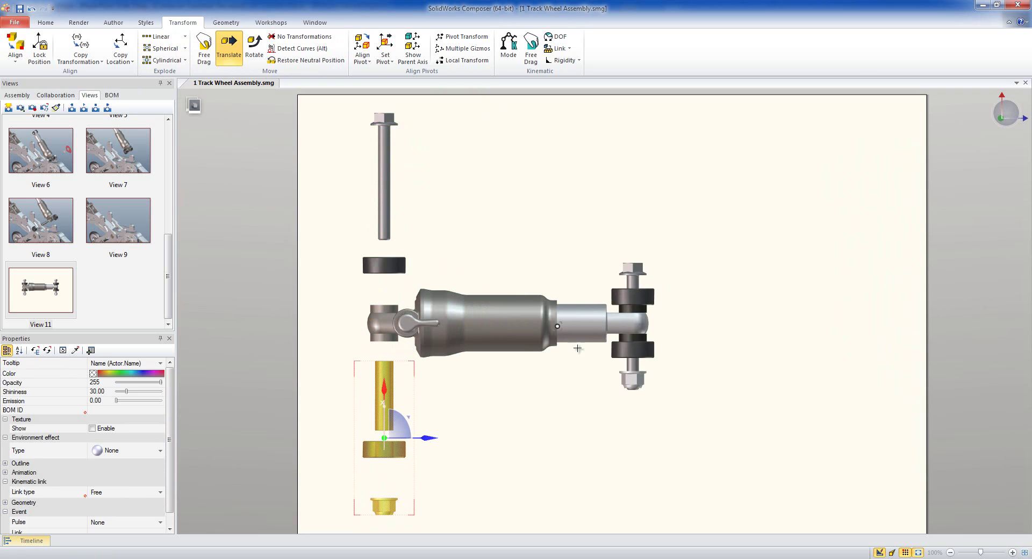
{"action": "left_click", "coordinate": [717, 260]}
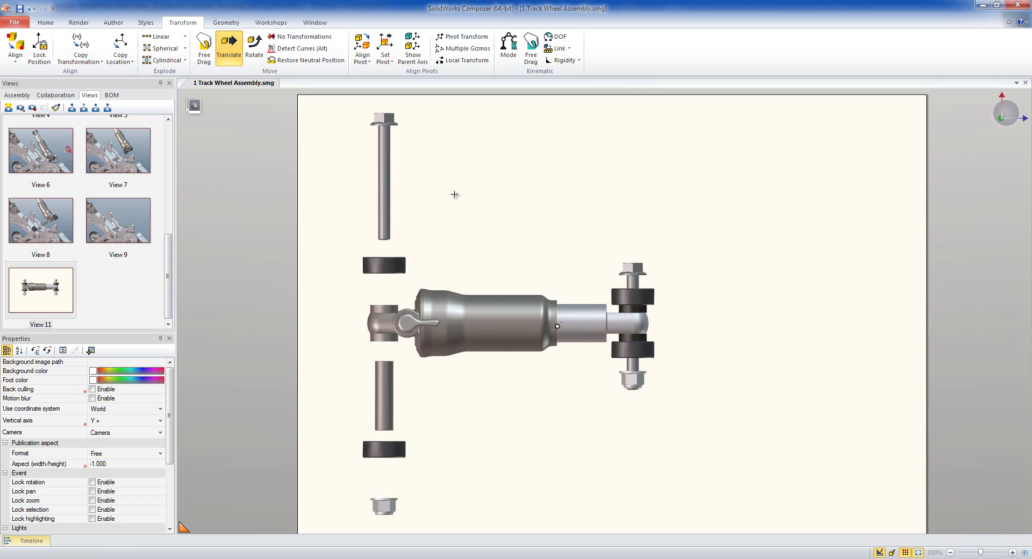
- Apply a linear explode upward to the upper bushing and bolt at the shock's rod end
{"action": "key", "text": "ctrl+e"}
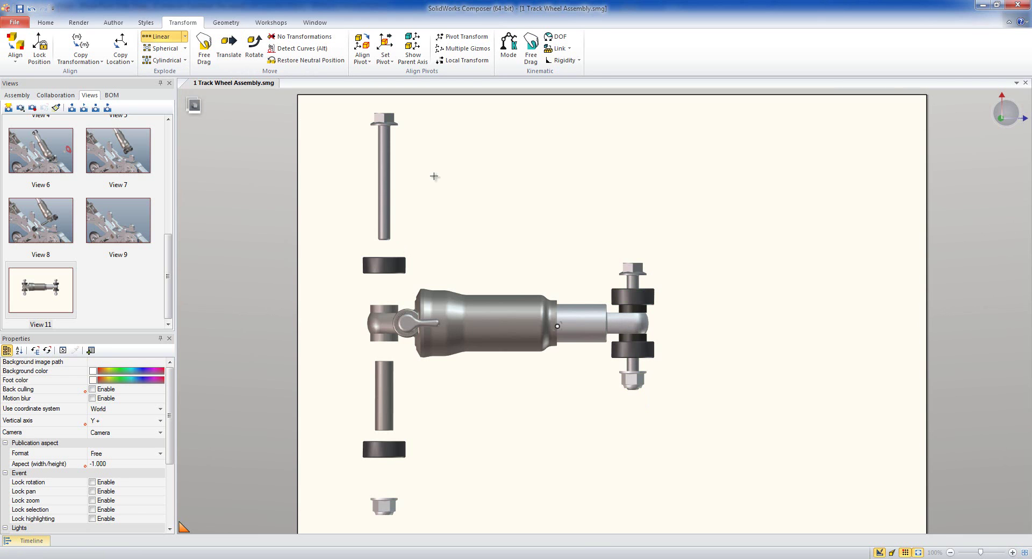
{"action": "left_click", "coordinate": [626, 285]}
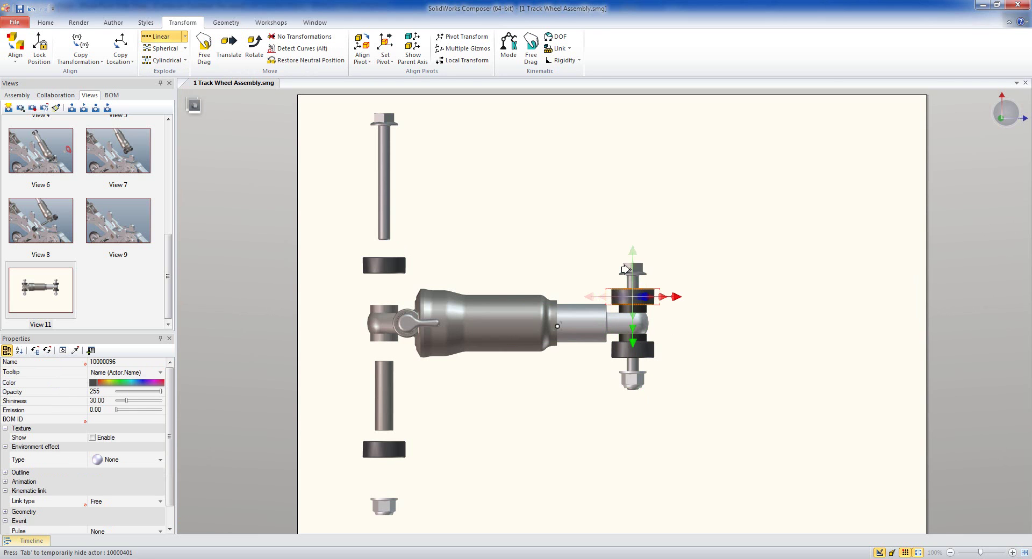
{"action": "left_click", "coordinate": [627, 270], "text": "ctrl"}
{"action": "left_click_drag", "start_coordinate": [628, 282], "coordinate": [632, 258]}
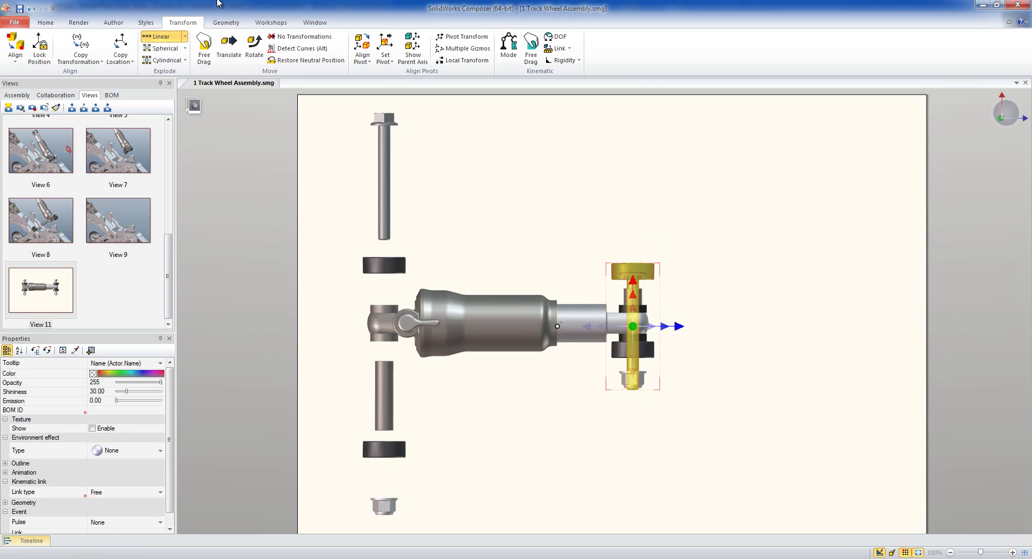
{"action": "left_click", "coordinate": [229, 48]}
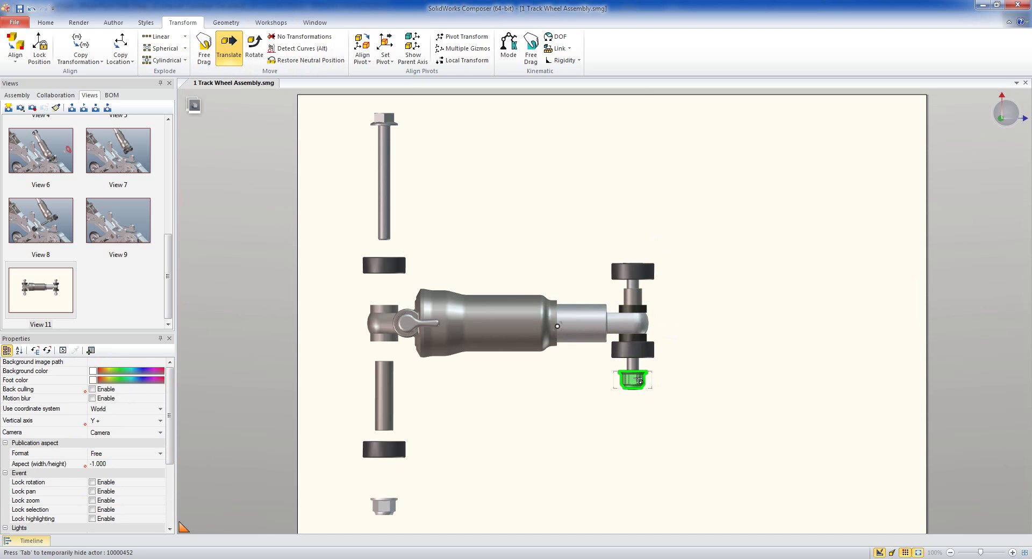
- Translate the rod-end bolt straight up above its bushing, roughly level with the cylinder-end bolt
{"action": "left_click", "coordinate": [627, 278]}
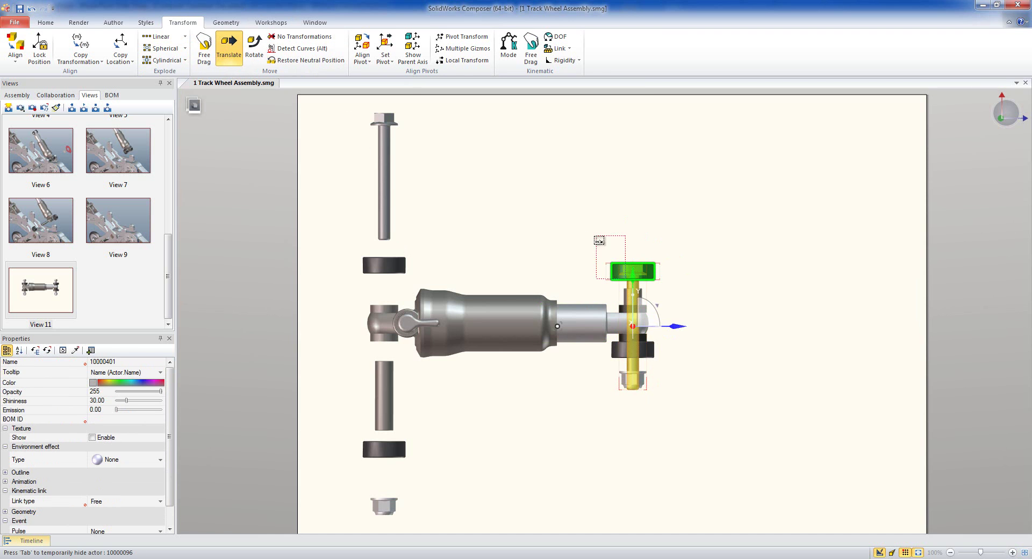
{"action": "left_click", "coordinate": [636, 241]}
{"action": "left_click", "coordinate": [630, 285]}
{"action": "left_click_drag", "start_coordinate": [628, 279], "coordinate": [621, 137]}
{"action": "left_click", "coordinate": [772, 249]}
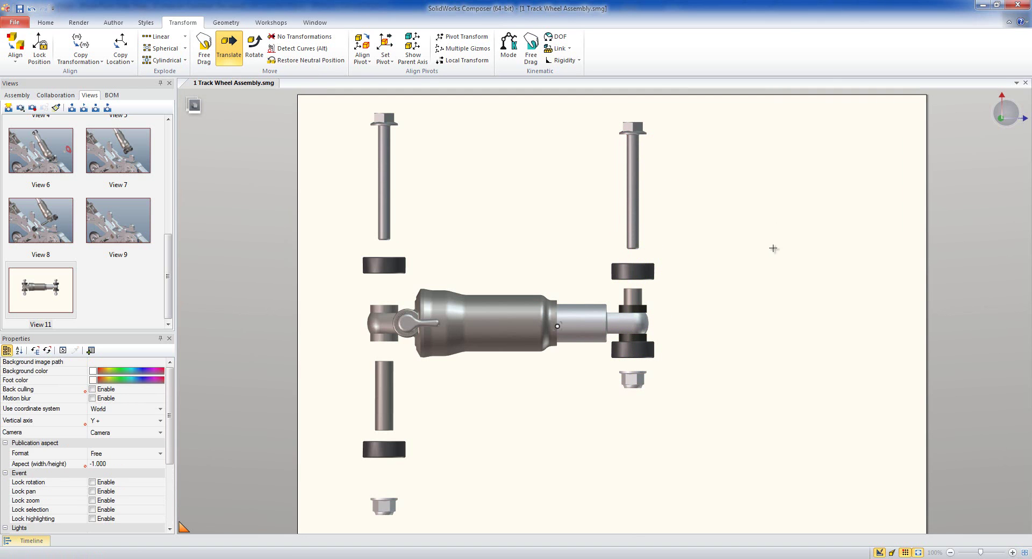
- Apply a linear explode downward to the sleeve, lower bushing and nut at the shock's rod end
{"action": "left_click", "coordinate": [152, 38]}
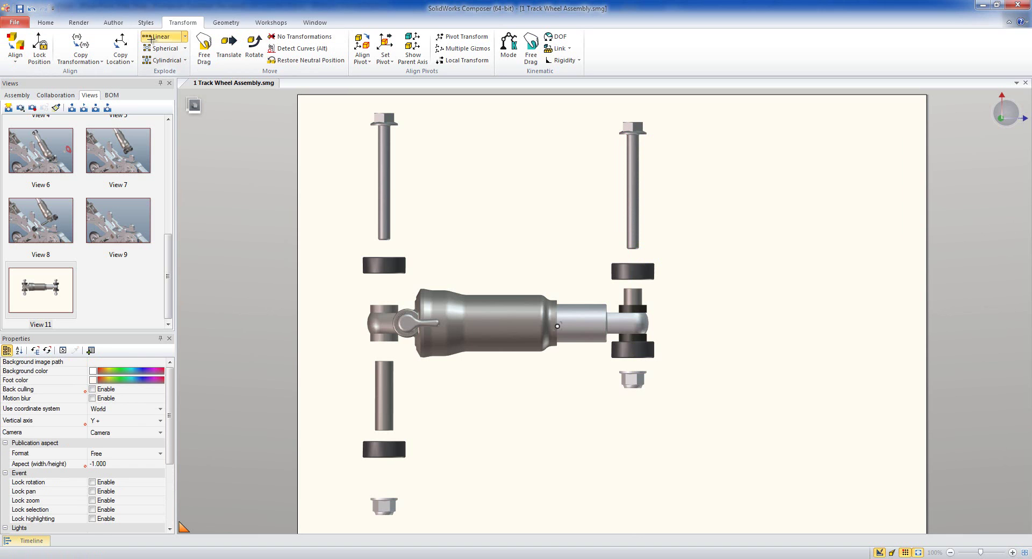
{"action": "left_click", "coordinate": [634, 299]}
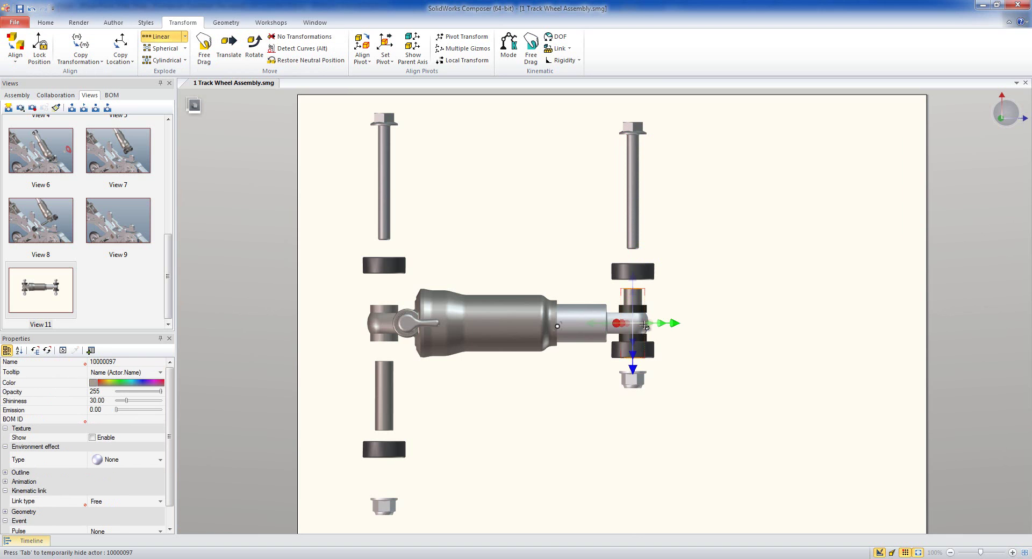
{"action": "left_click", "coordinate": [651, 355]}
{"action": "left_click", "coordinate": [629, 381]}
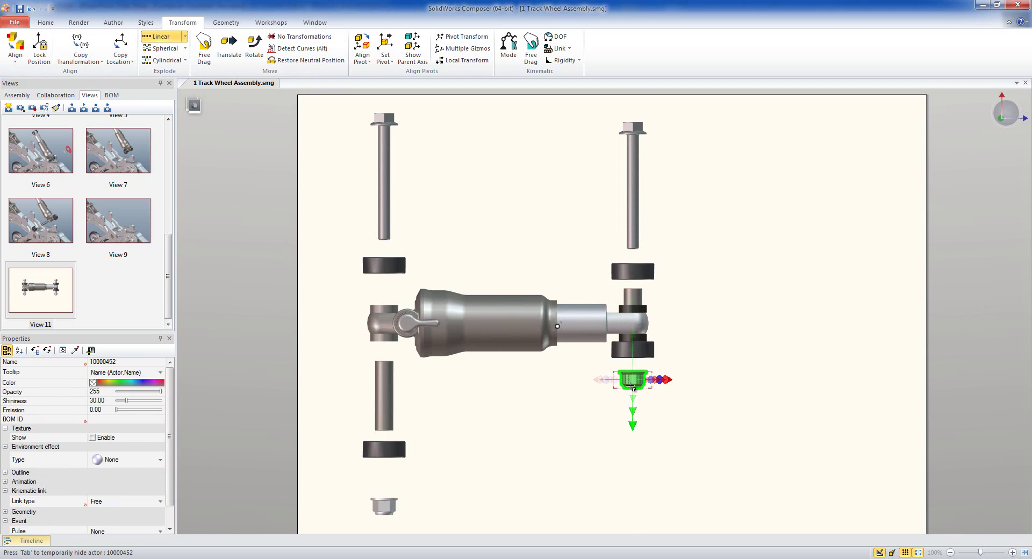
{"action": "left_click", "coordinate": [629, 413]}
{"action": "left_click", "coordinate": [645, 351]}
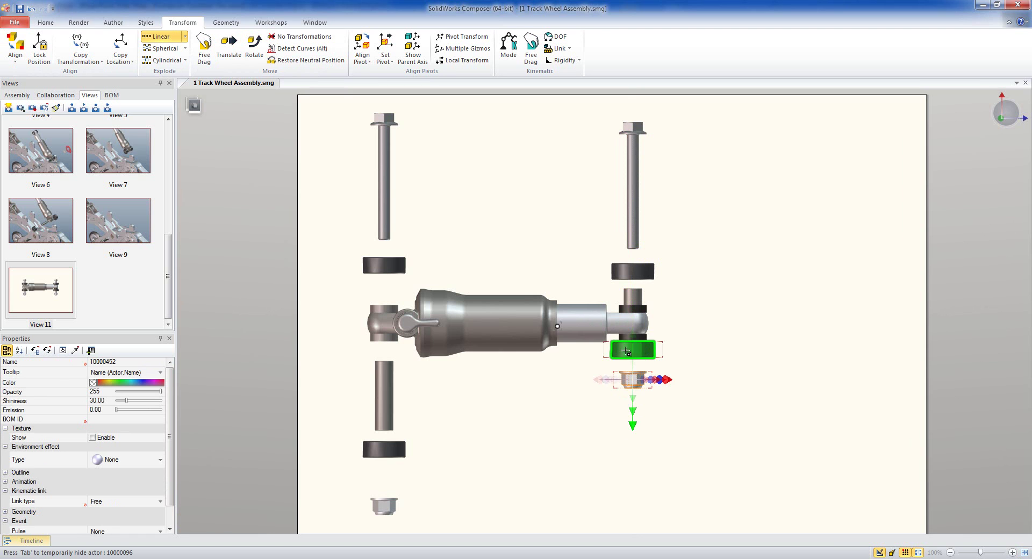
{"action": "left_click", "coordinate": [632, 295], "text": "ctrl"}
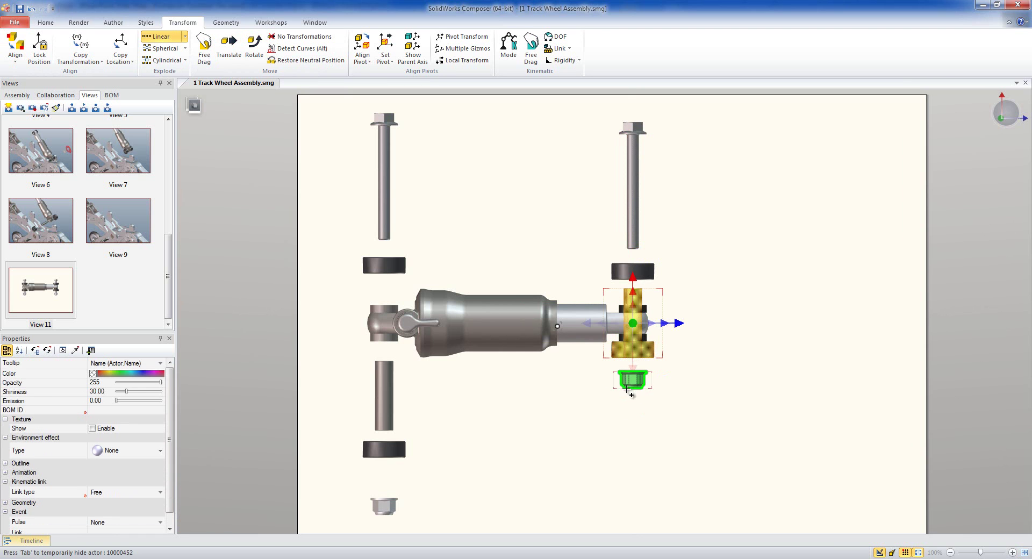
{"action": "left_click", "coordinate": [624, 381], "text": "ctrl"}
{"action": "left_click_drag", "start_coordinate": [645, 295], "coordinate": [620, 348]}
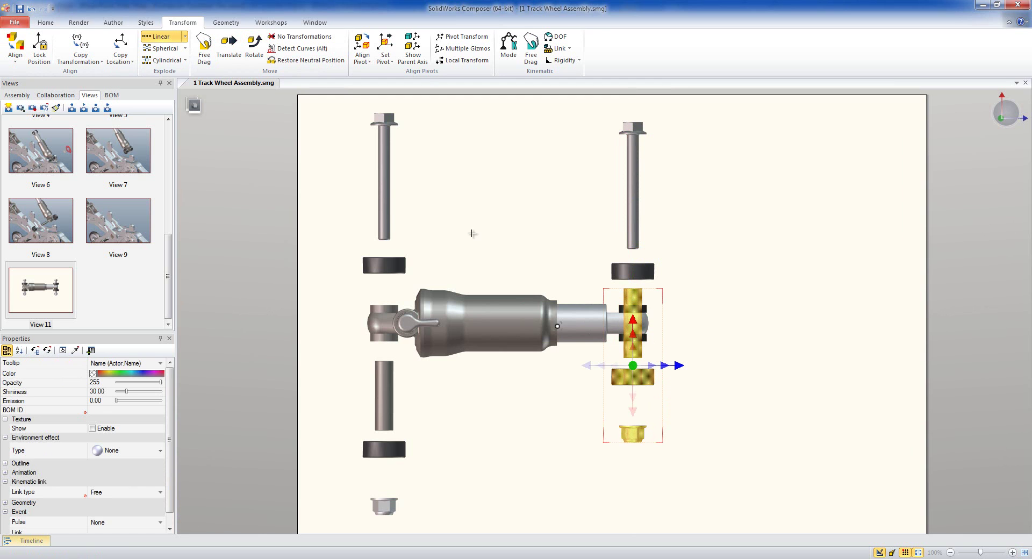
- Translate the rod-end sleeve, lower bushing and nut down together until the sleeve clears the rod eye
{"action": "left_click", "coordinate": [227, 52]}
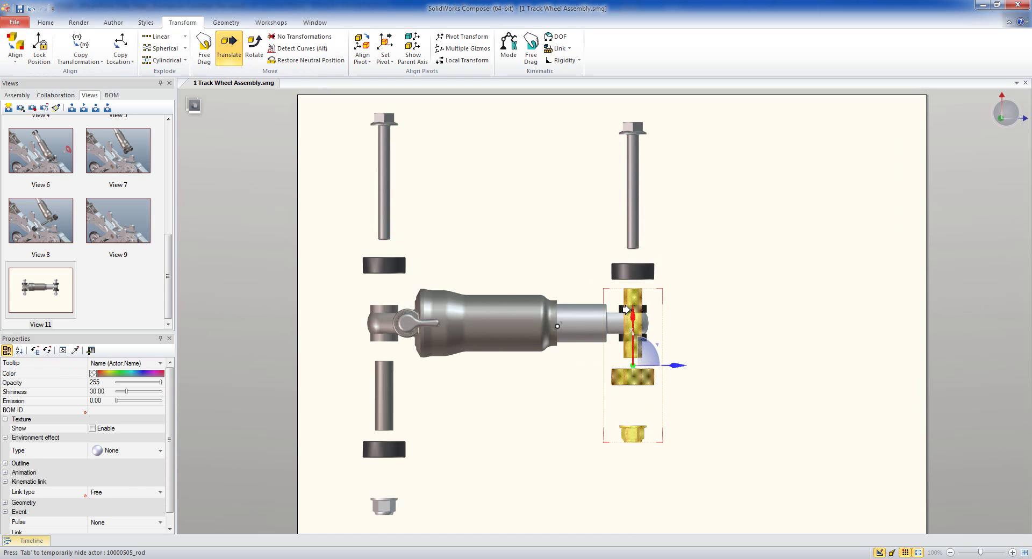
{"action": "left_click_drag", "start_coordinate": [627, 310], "coordinate": [626, 379]}
{"action": "left_click", "coordinate": [775, 334]}
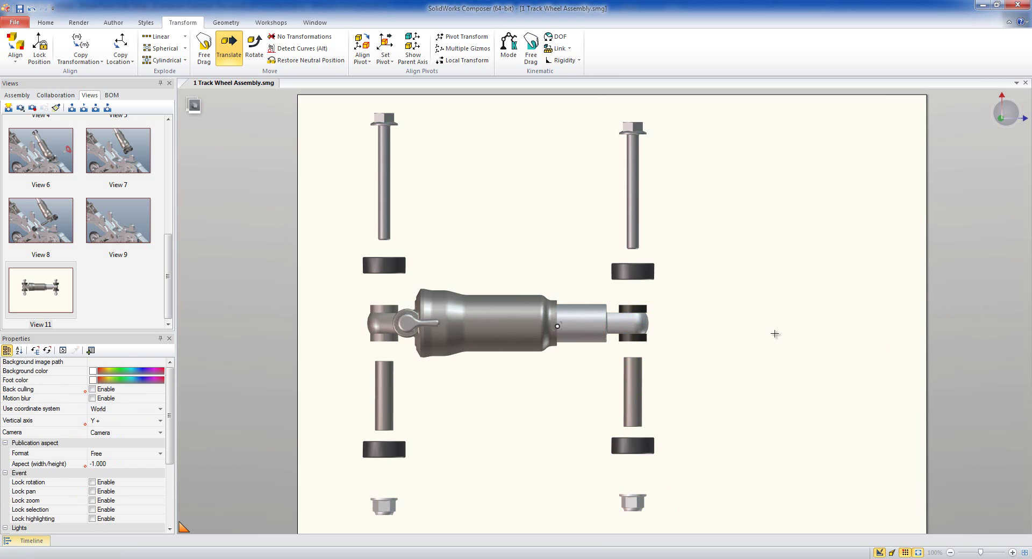
- Update View 11 with the exploded layout, and generate BOM IDs for the visible geometry with the Default BOM profile
{"action": "left_click", "coordinate": [279, 25]}
{"action": "left_click", "coordinate": [190, 46]}
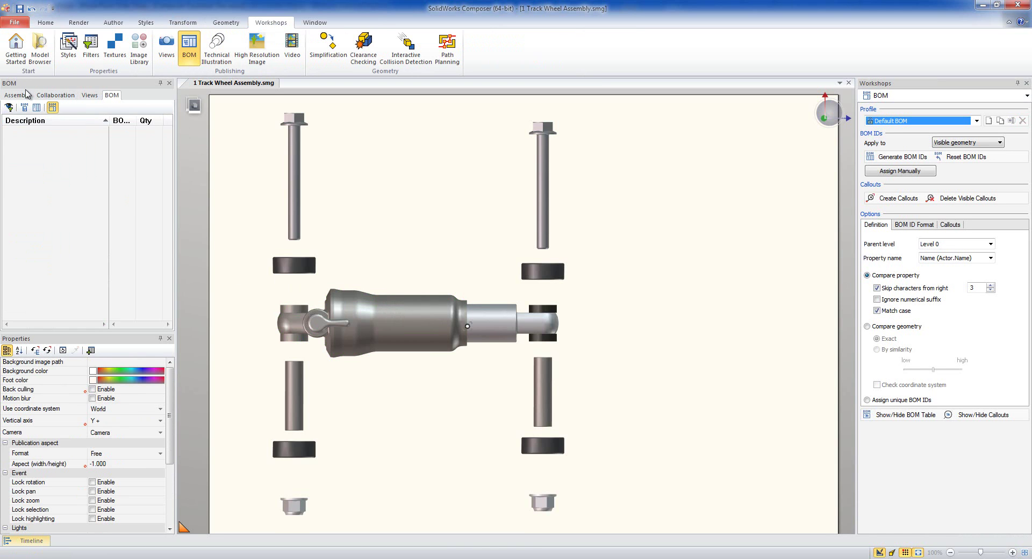
{"action": "left_click", "coordinate": [89, 96]}
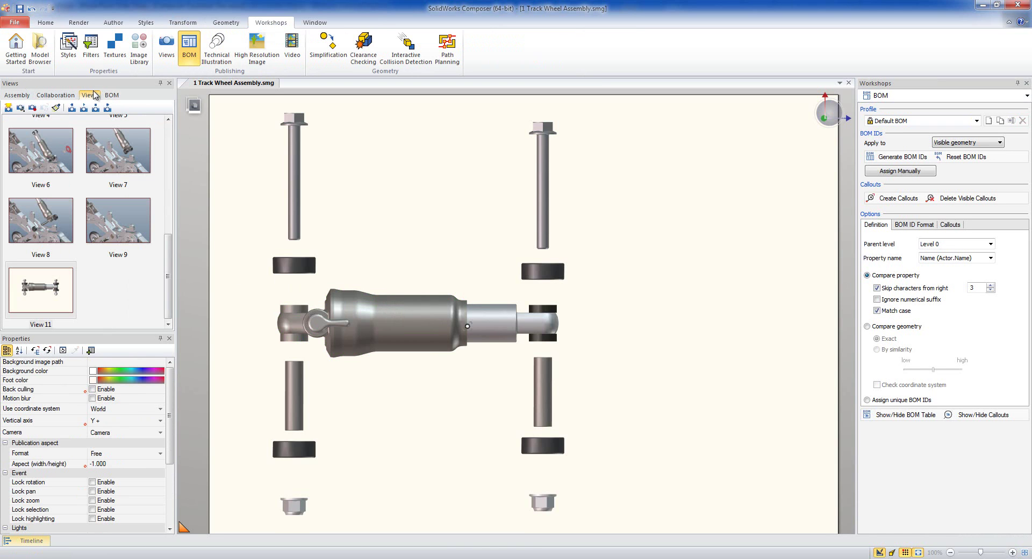
{"action": "left_click", "coordinate": [33, 108]}
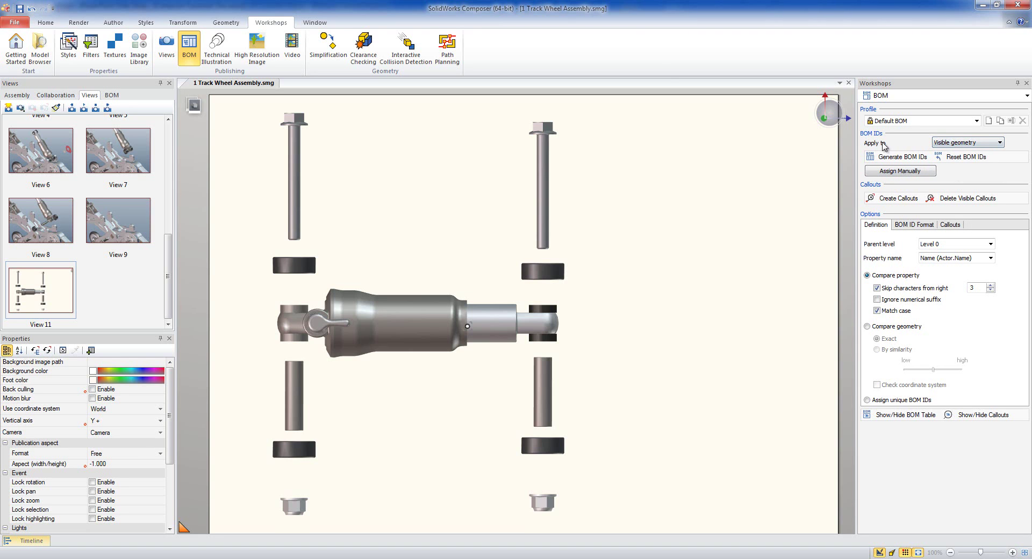
{"action": "left_click", "coordinate": [910, 160]}
{"action": "left_click", "coordinate": [112, 95]}
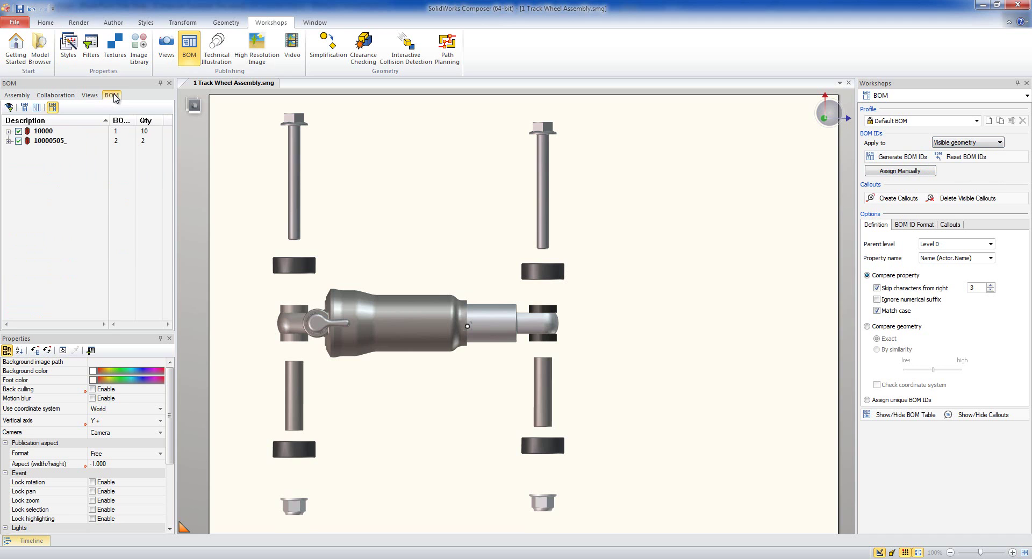
- Create callouts for all the exploded shock parts from the initial BOM IDs, and review the parts grouped under BOM item 10000
{"action": "left_click", "coordinate": [8, 141]}
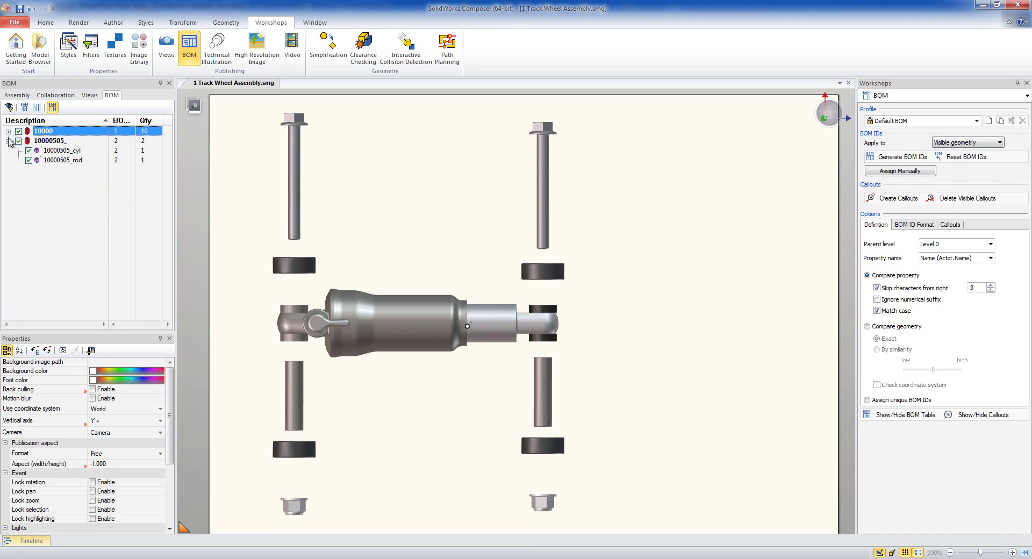
{"action": "left_click", "coordinate": [8, 131]}
{"action": "left_click", "coordinate": [45, 131]}
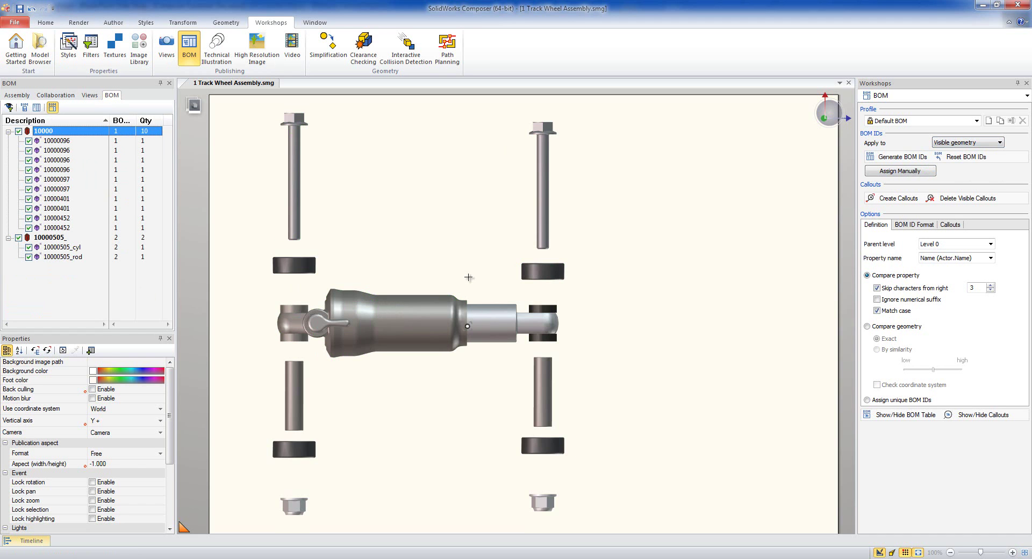
{"action": "left_click_drag", "start_coordinate": [623, 519], "coordinate": [230, 109]}
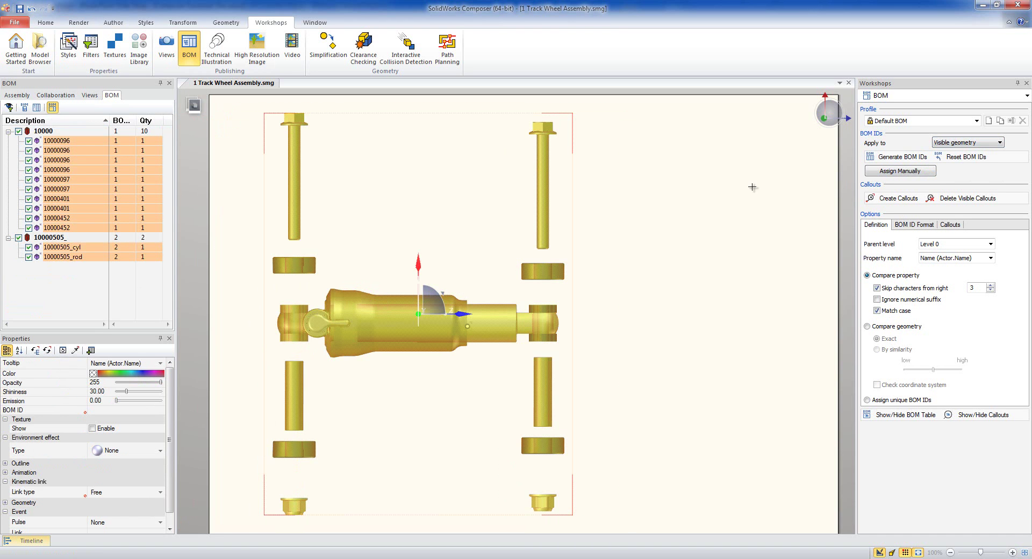
{"action": "left_click", "coordinate": [907, 198]}
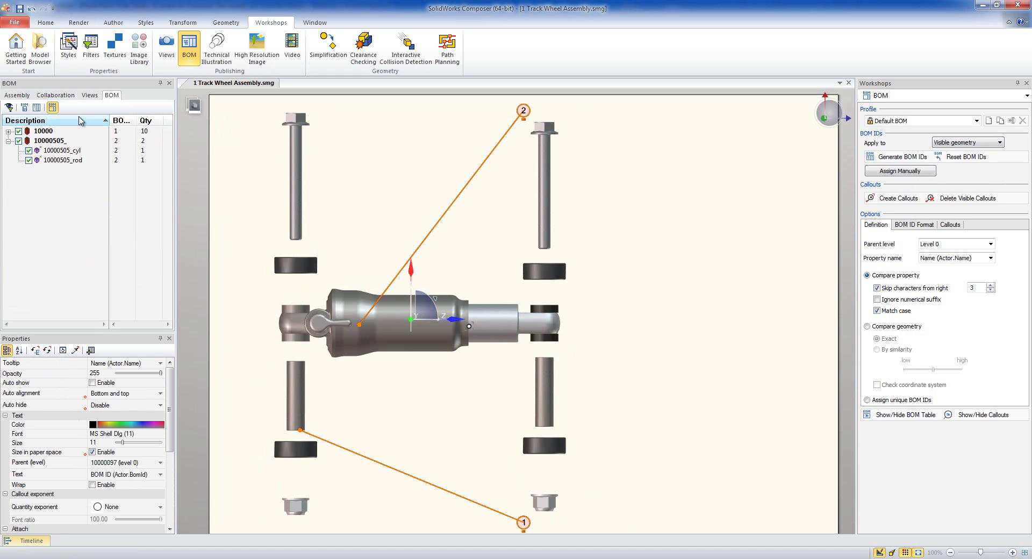
{"action": "left_click", "coordinate": [8, 131]}
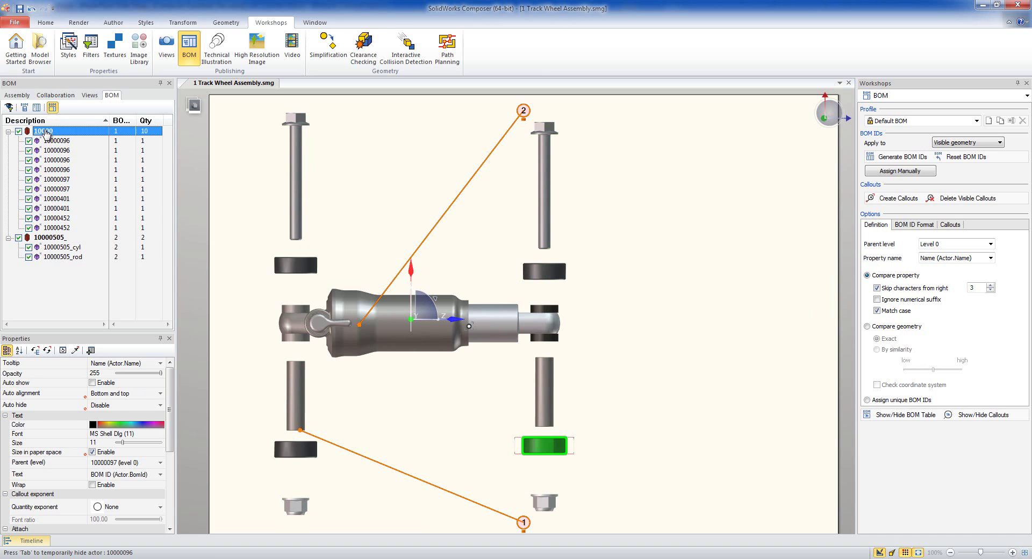
{"action": "left_click", "coordinate": [45, 132]}
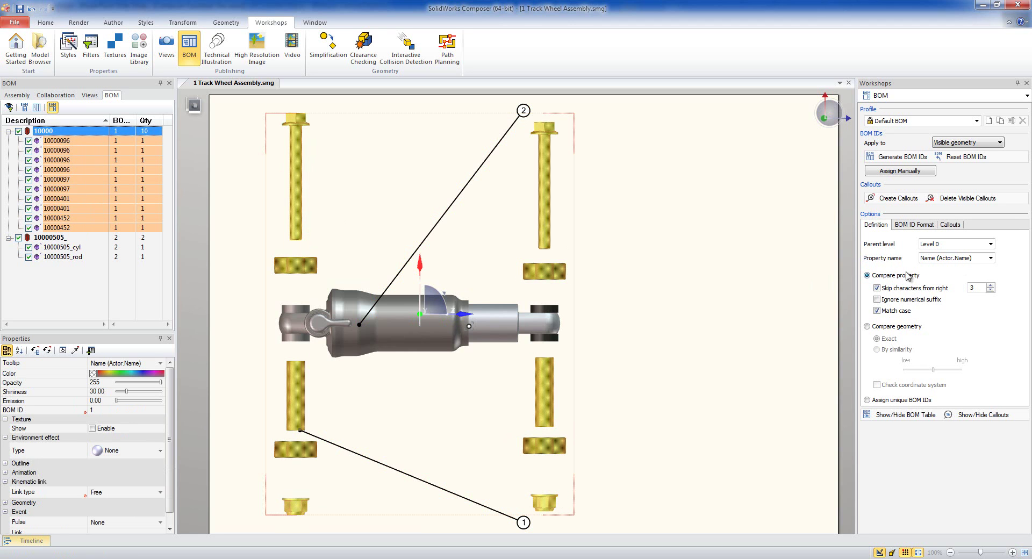
- Delete the existing callouts and regenerate the visible geometry's BOM IDs using exact geometry comparison
{"action": "left_click", "coordinate": [901, 328]}
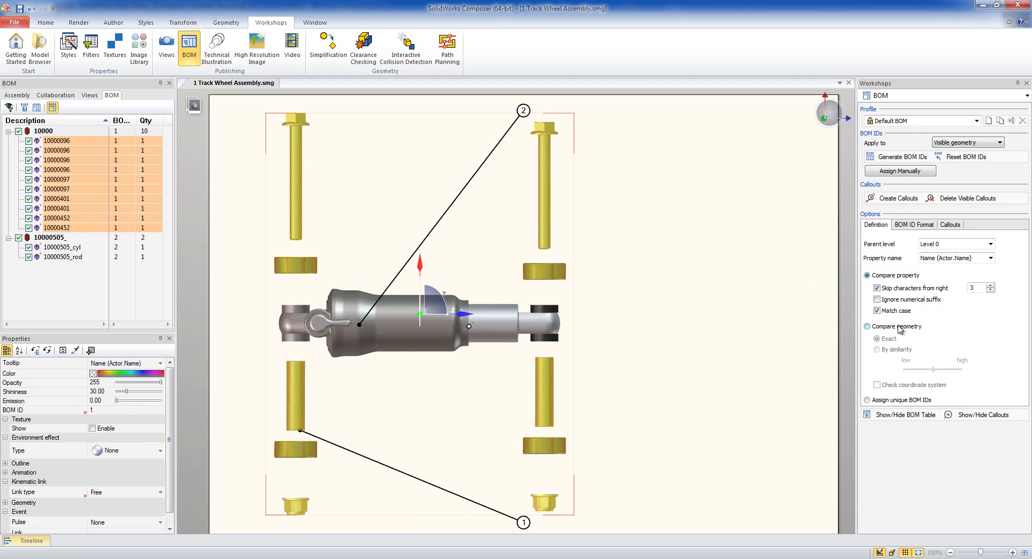
{"action": "left_click", "coordinate": [964, 201]}
{"action": "left_click", "coordinate": [963, 157]}
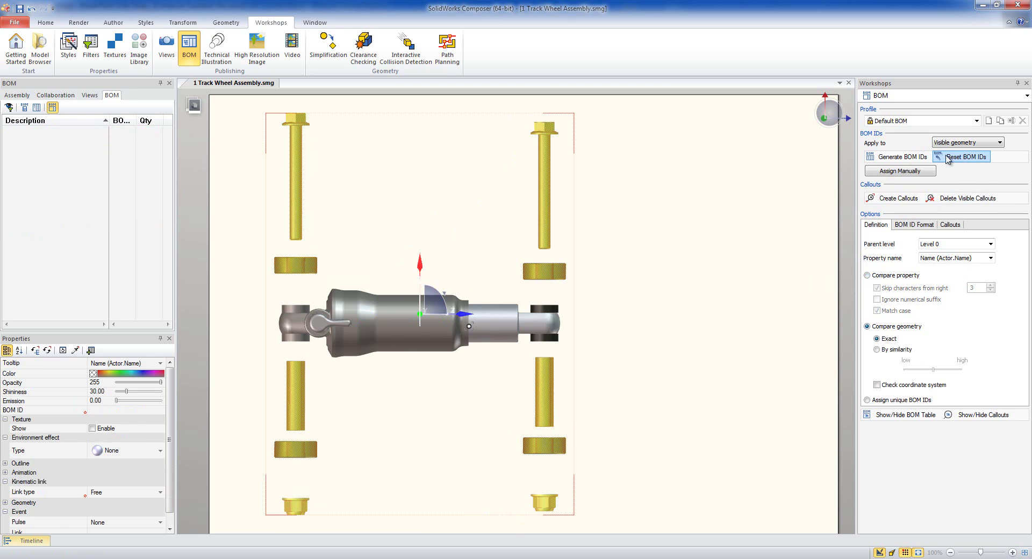
{"action": "left_click", "coordinate": [897, 157]}
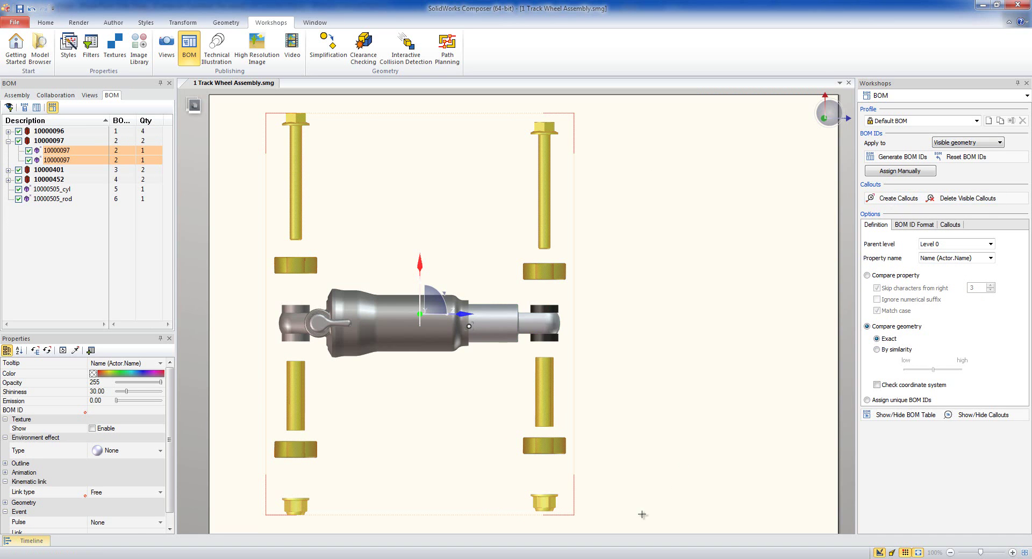
- Create callouts for all the exploded shock parts using the regenerated BOM IDs
{"action": "left_click_drag", "start_coordinate": [626, 526], "coordinate": [217, 99]}
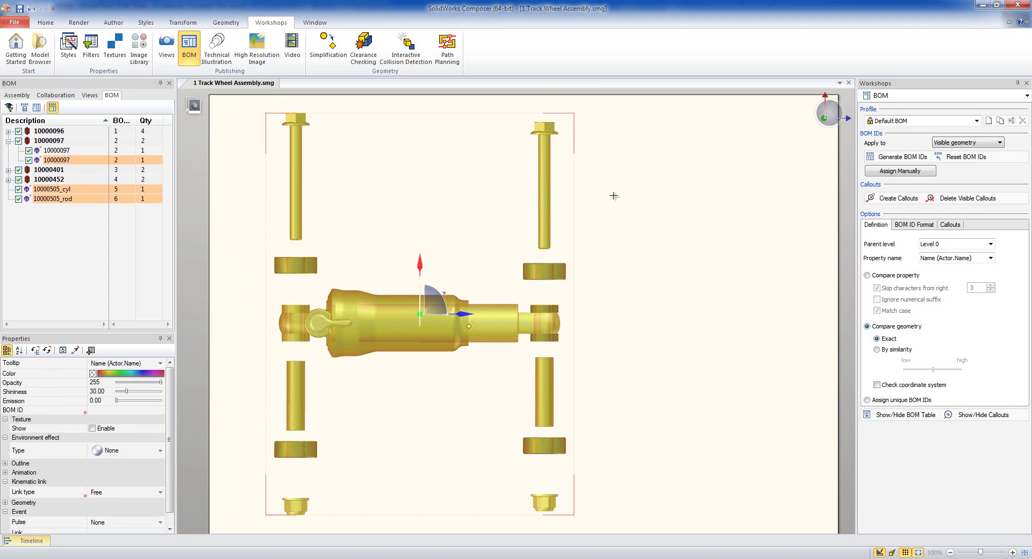
{"action": "left_click", "coordinate": [898, 199]}
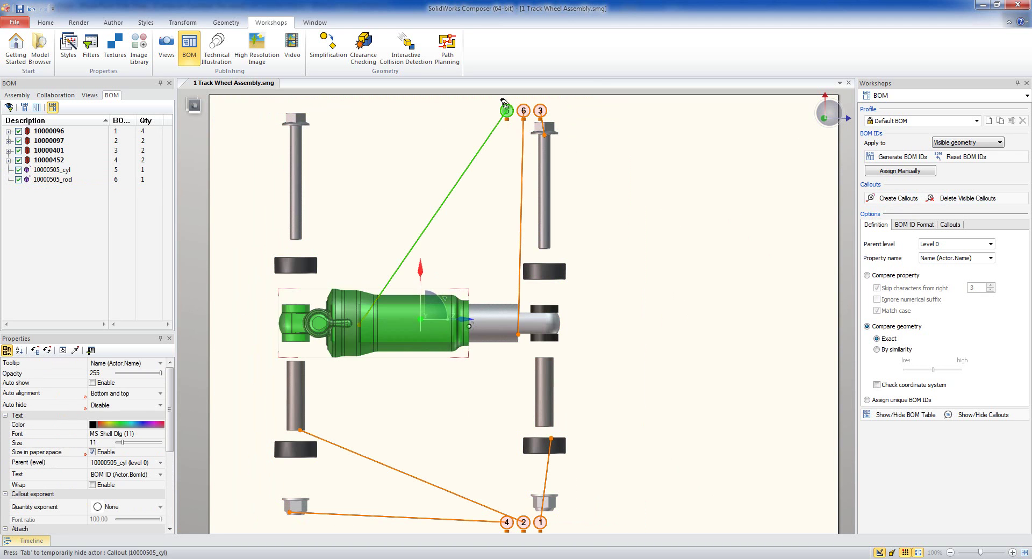
{"action": "left_click", "coordinate": [712, 289]}
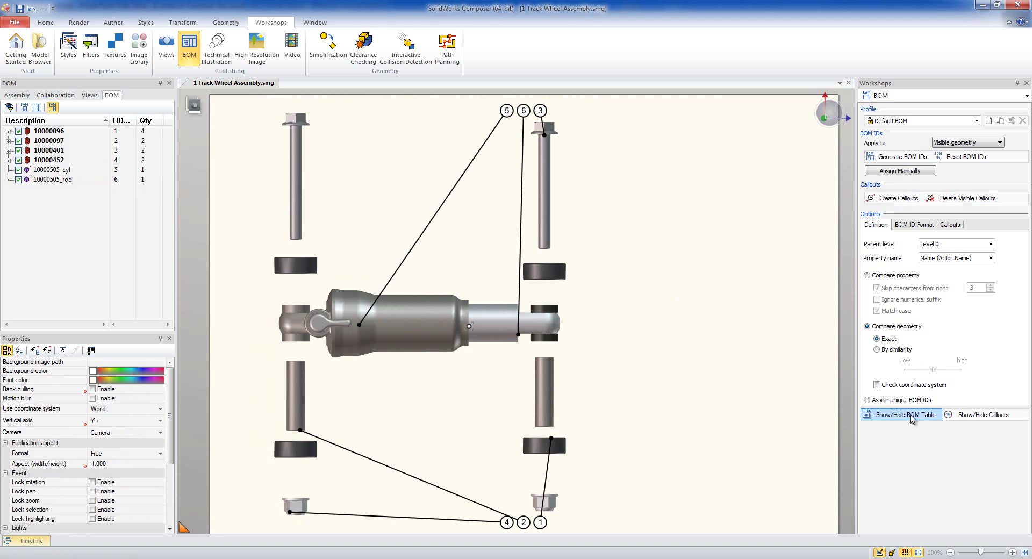
- Show the BOM table on the sheet in the Right position, and update View 11 with the callouts and table
{"action": "left_click", "coordinate": [909, 414]}
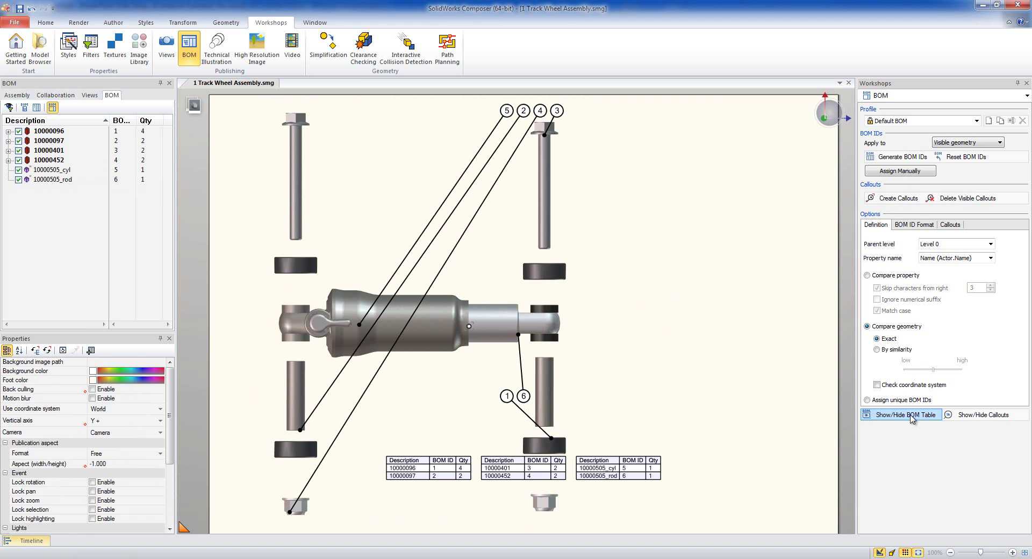
{"action": "left_click", "coordinate": [600, 436]}
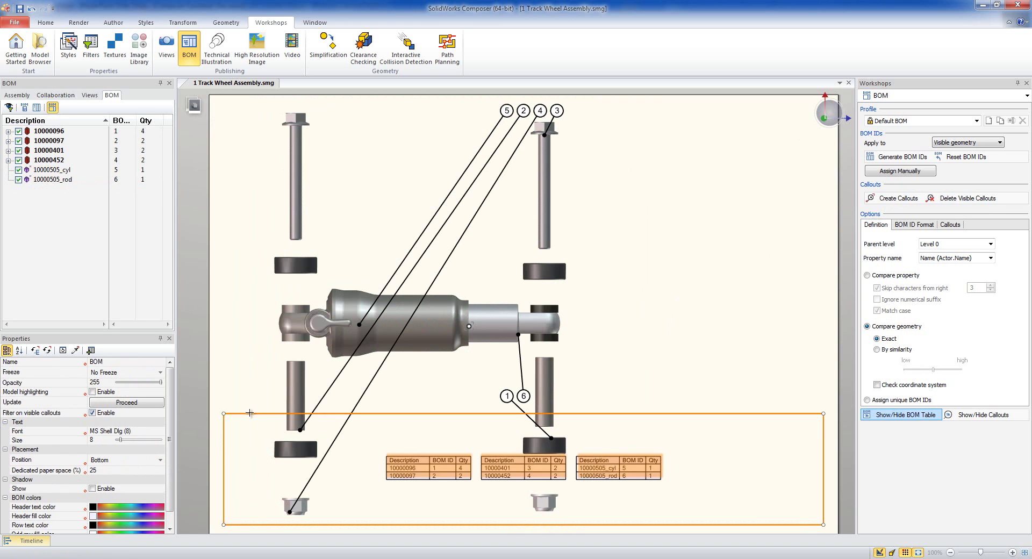
{"action": "scroll", "coordinate": [166, 435], "scroll_direction": "down", "scroll_amount": 1}
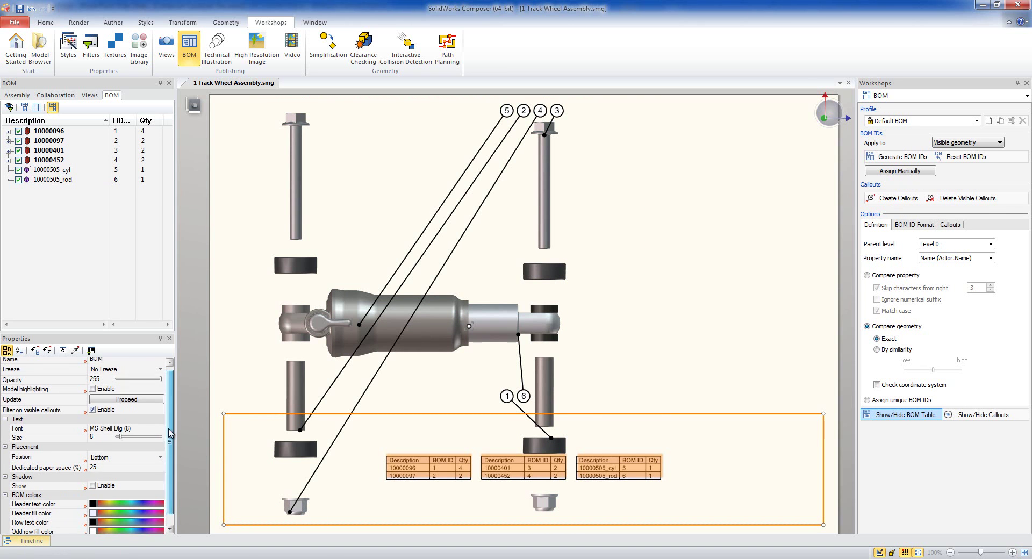
{"action": "left_click", "coordinate": [160, 455]}
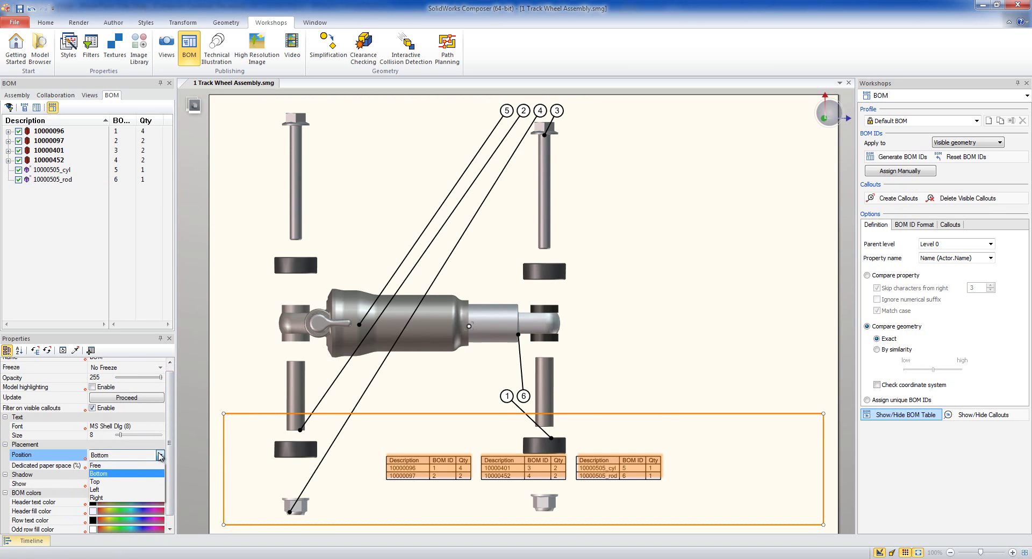
{"action": "left_click", "coordinate": [130, 498]}
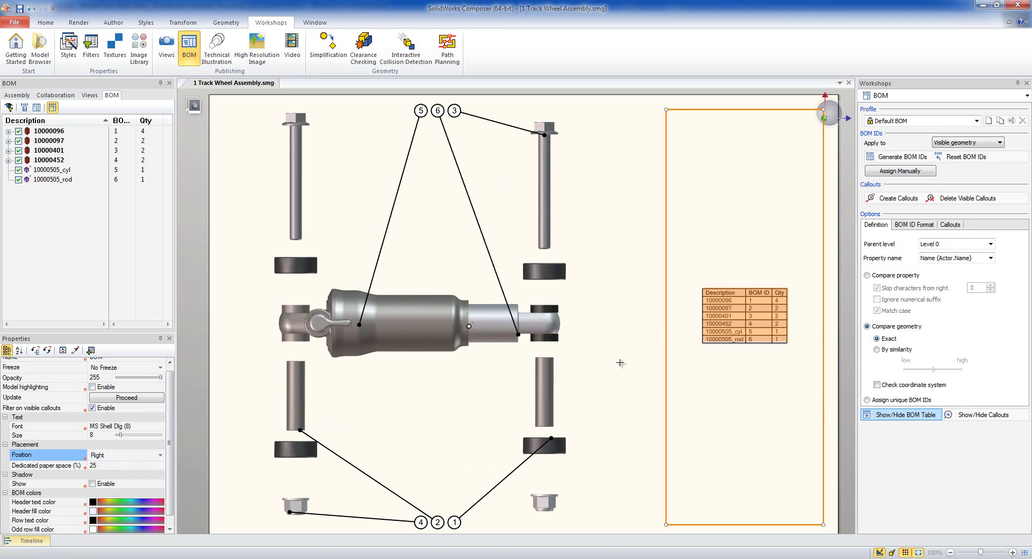
{"action": "left_click", "coordinate": [652, 322]}
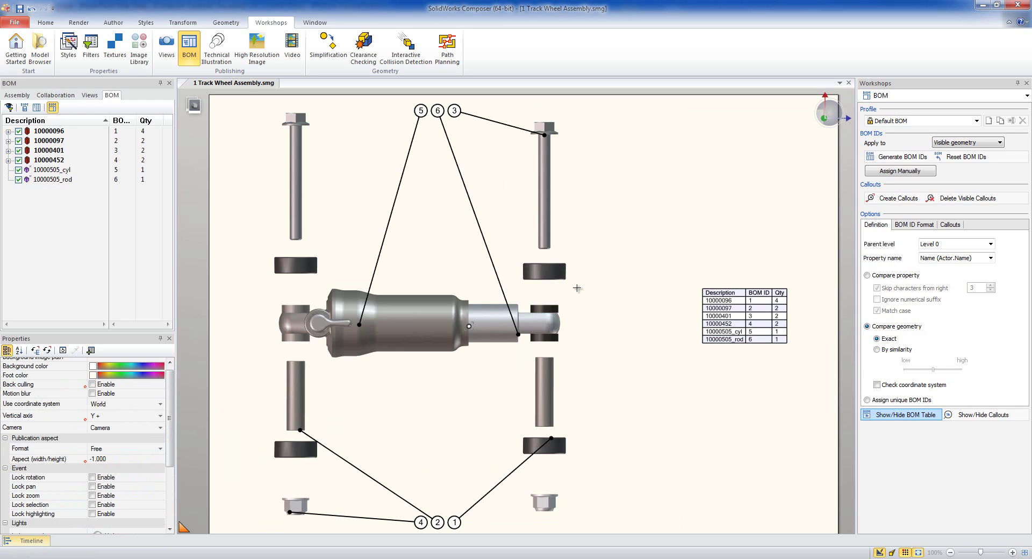
{"action": "left_click", "coordinate": [90, 95]}
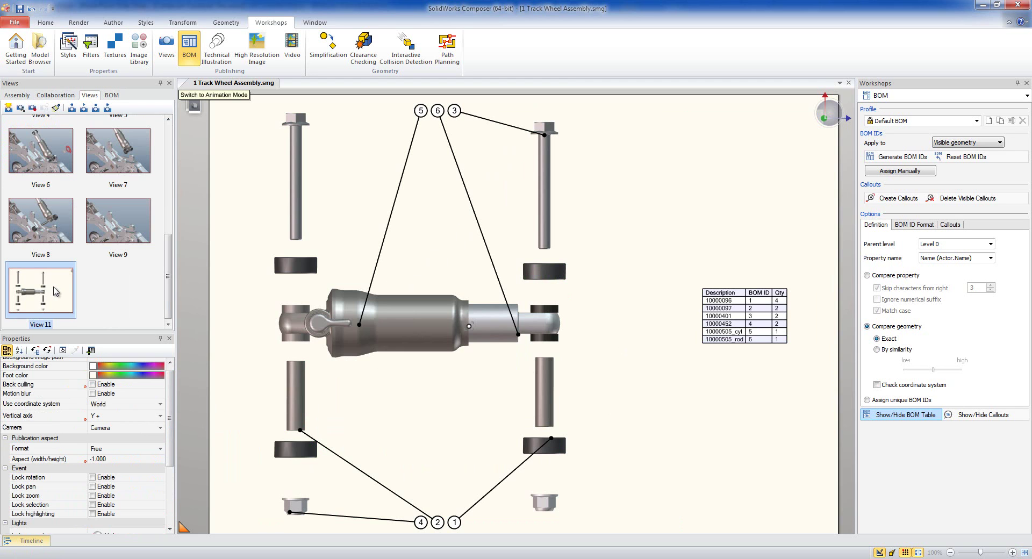
{"action": "left_click", "coordinate": [32, 108]}
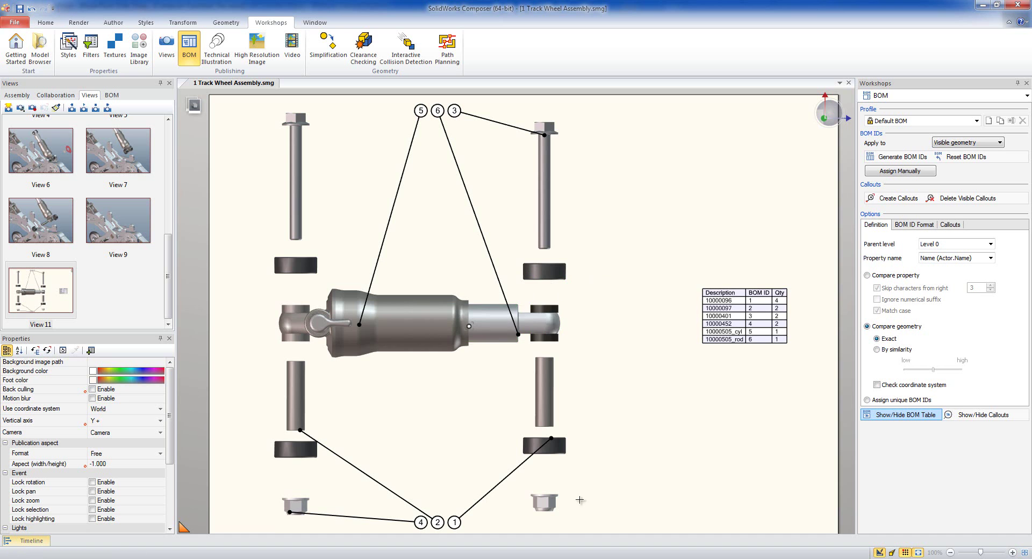
- Hide all the shock parts and their callouts except the upper bushing at the rod end
{"action": "left_click_drag", "start_coordinate": [592, 524], "coordinate": [262, 303]}
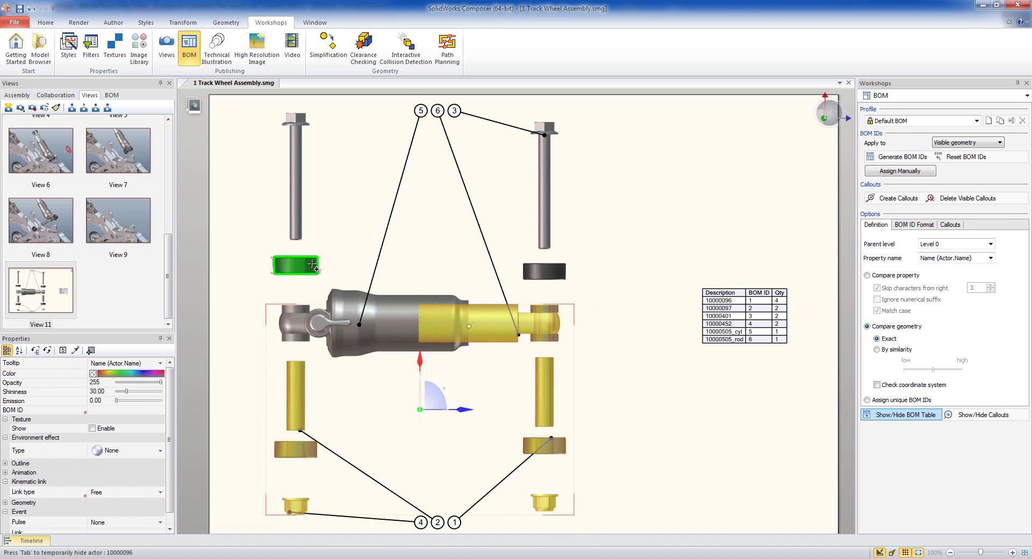
{"action": "left_click", "coordinate": [296, 215], "text": "ctrl"}
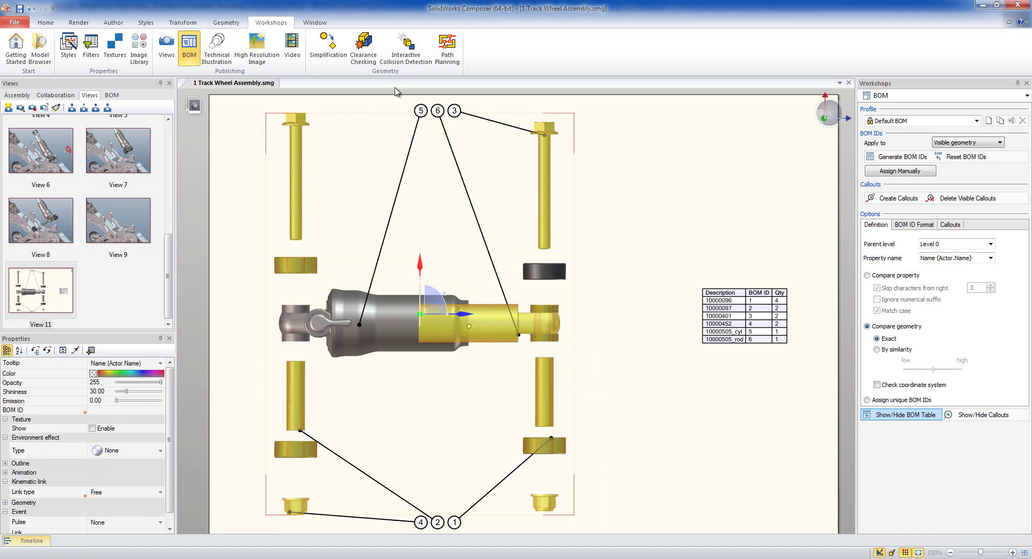
{"action": "left_click", "coordinate": [454, 110]}
{"action": "left_click", "coordinate": [438, 110], "text": "ctrl"}
{"action": "left_click", "coordinate": [421, 110], "text": "ctrl"}
{"action": "left_click", "coordinate": [455, 522], "text": "ctrl"}
{"action": "left_click", "coordinate": [437, 520], "text": "ctrl"}
{"action": "left_click", "coordinate": [418, 521], "text": "ctrl"}
{"action": "right_click", "coordinate": [418, 520]}
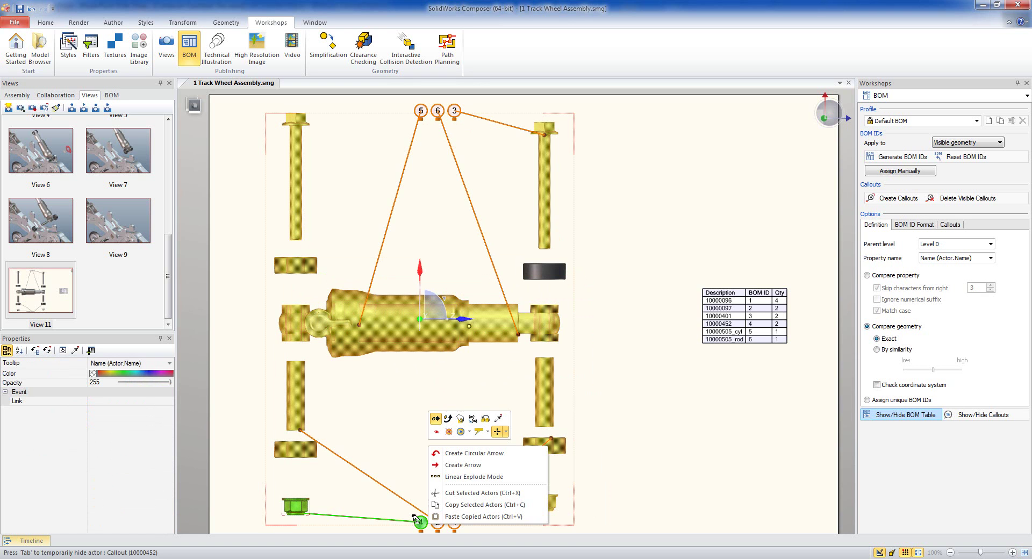
{"action": "left_click", "coordinate": [468, 432]}
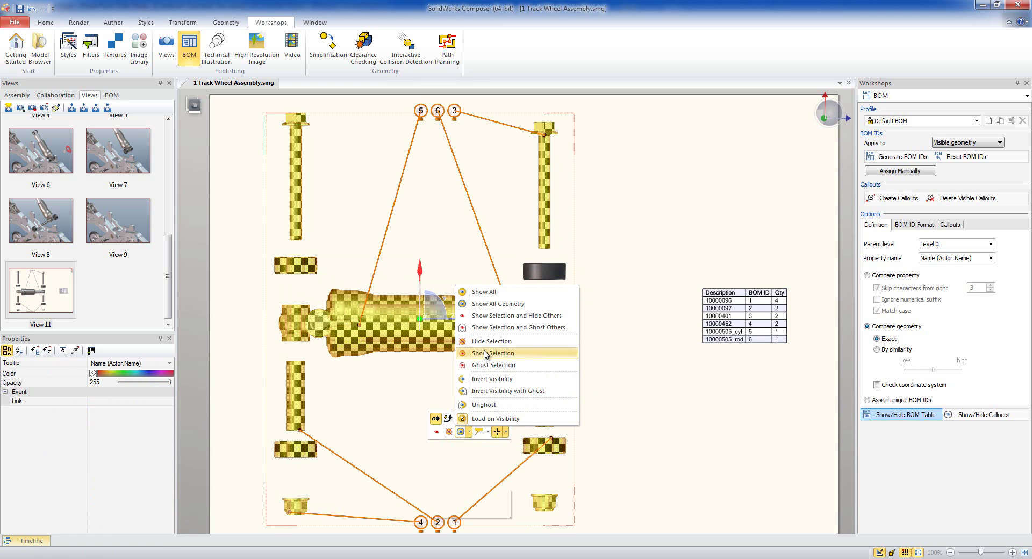
{"action": "left_click", "coordinate": [494, 365]}
{"action": "left_click", "coordinate": [642, 329]}
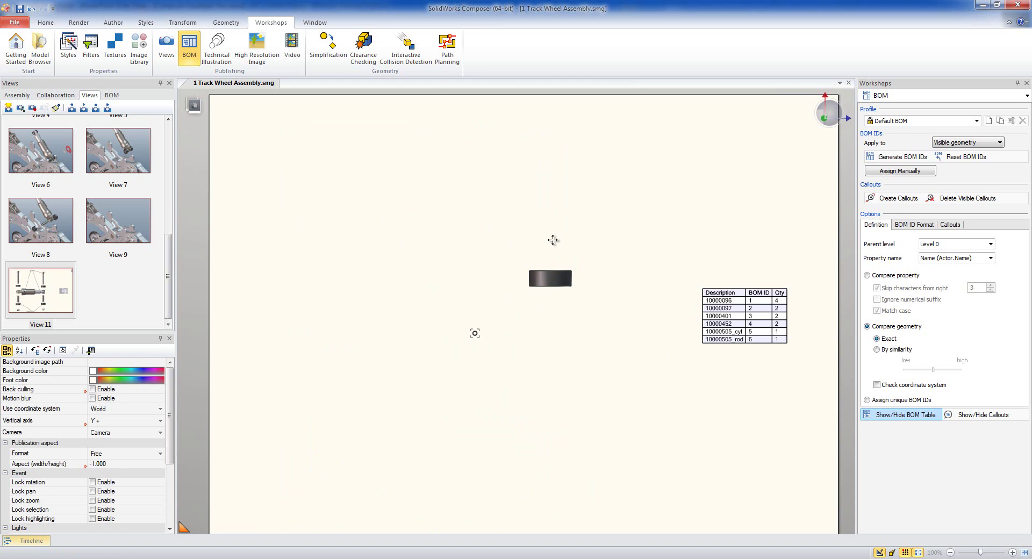
- Create a new view showing the remaining bushing enlarged and tilted so its bore is seen from above
{"action": "left_click_drag", "start_coordinate": [505, 287], "coordinate": [616, 329]}
{"action": "scroll", "coordinate": [555, 378], "scroll_direction": "up", "scroll_amount": 3}
{"action": "scroll", "coordinate": [389, 454], "scroll_direction": "down", "scroll_amount": 2}
{"action": "scroll", "coordinate": [500, 376], "scroll_direction": "up", "scroll_amount": 5}
{"action": "scroll", "coordinate": [459, 359], "scroll_direction": "up", "scroll_amount": 3}
{"action": "scroll", "coordinate": [433, 364], "scroll_direction": "up", "scroll_amount": 1}
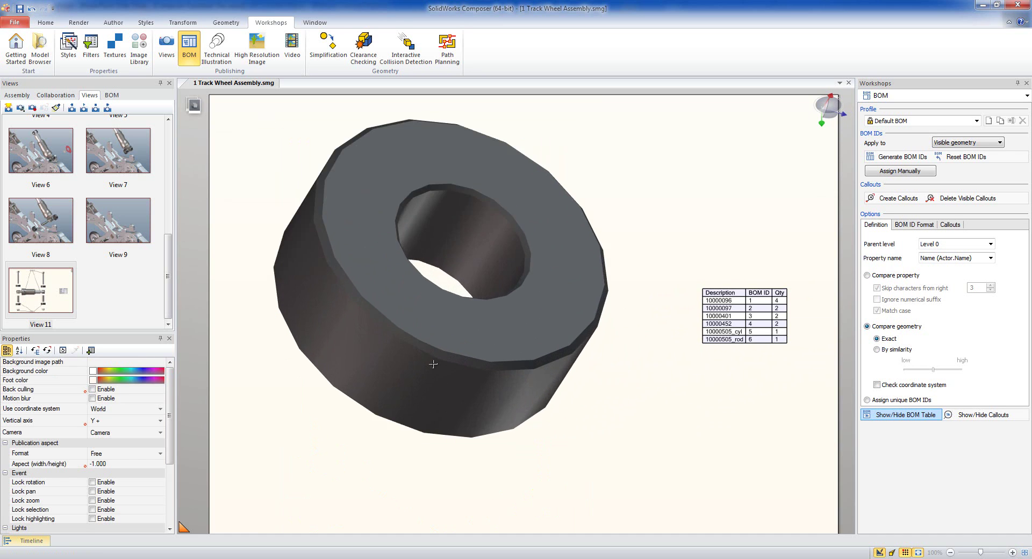
{"action": "scroll", "coordinate": [395, 114], "scroll_direction": "down", "scroll_amount": 1}
{"action": "right_click_drag", "start_coordinate": [413, 129], "coordinate": [438, 198]}
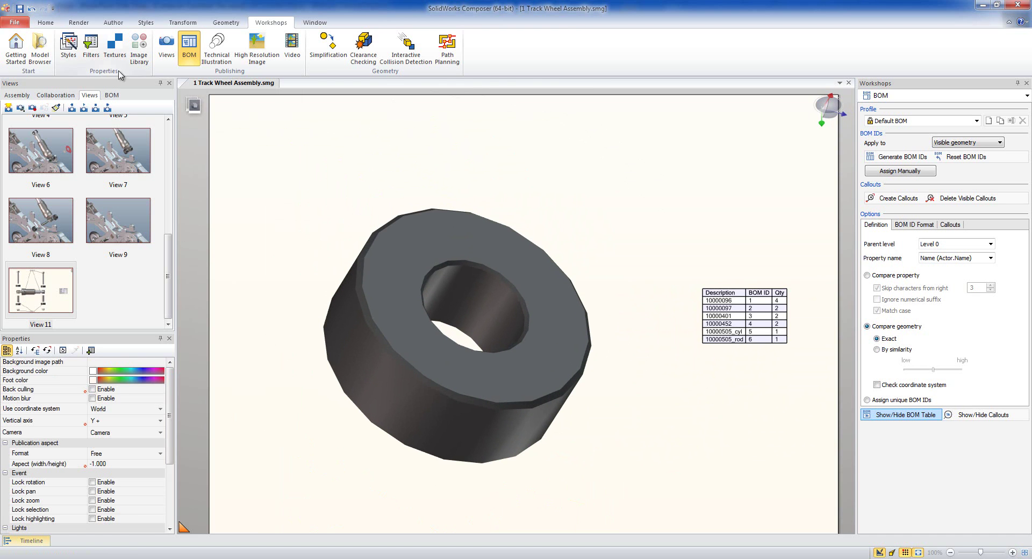
{"action": "left_click", "coordinate": [9, 107]}
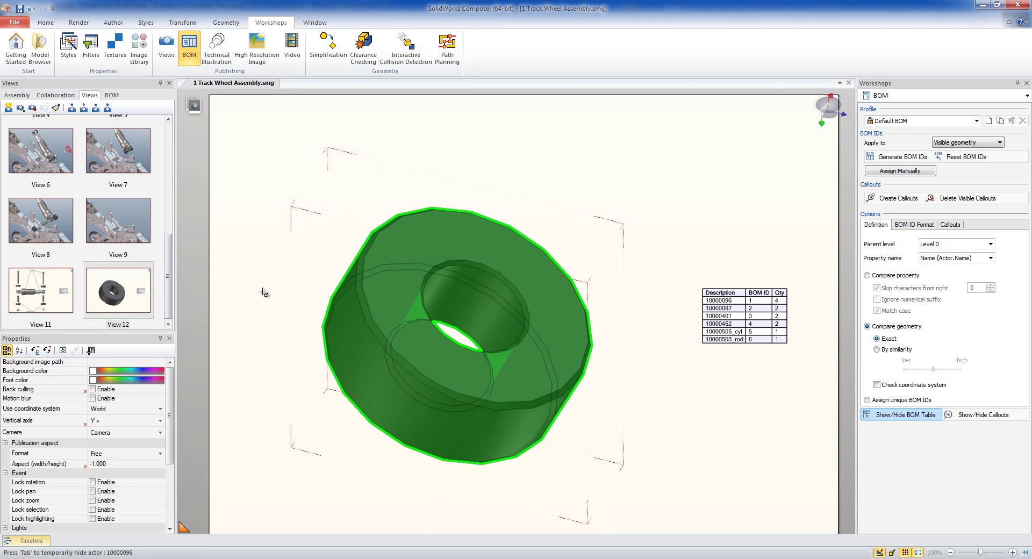
- Insert a thumbnail image of View 11 in the page's upper-left corner beside the bushing, and update View 12 with it
{"action": "left_click_drag", "start_coordinate": [33, 292], "coordinate": [285, 147]}
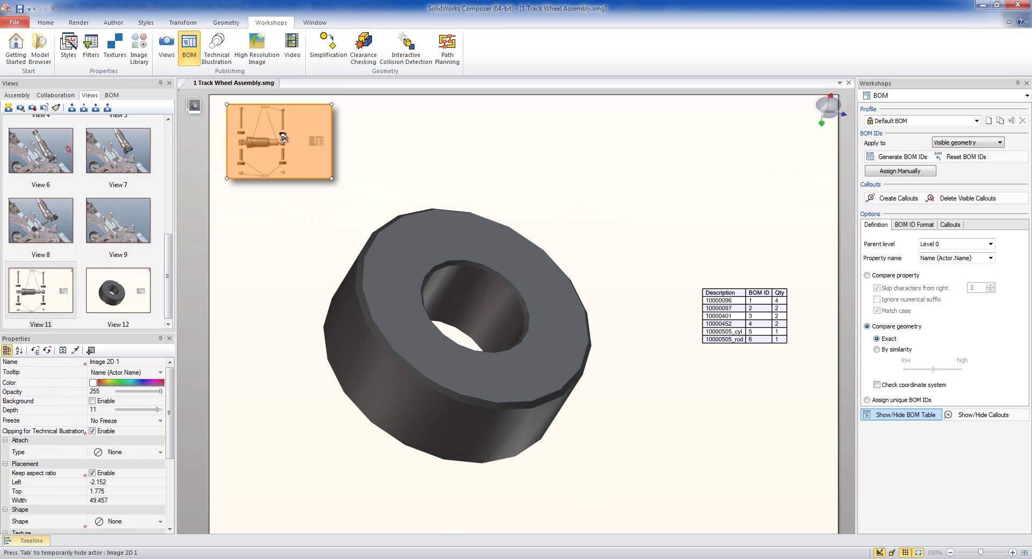
{"action": "left_click", "coordinate": [244, 162]}
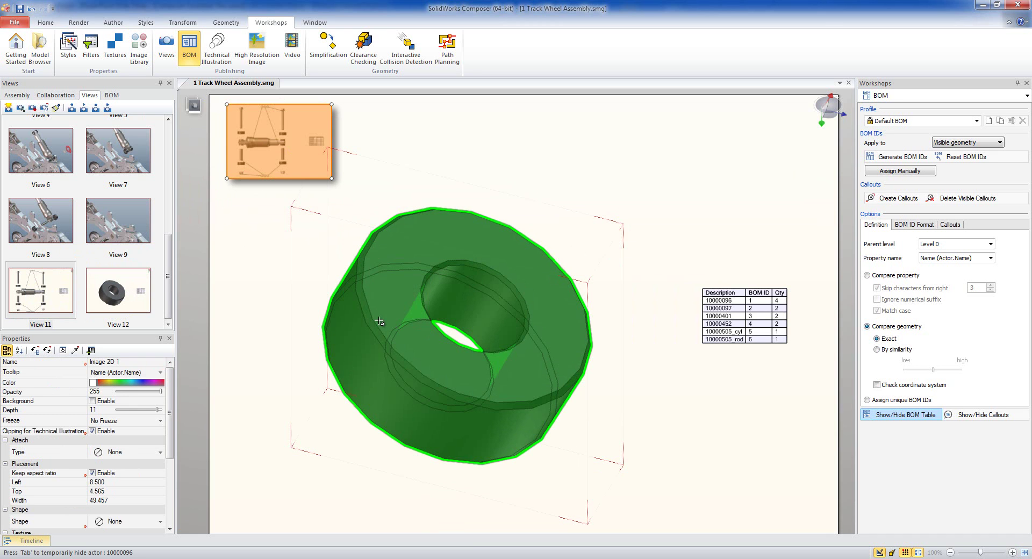
{"action": "left_click", "coordinate": [103, 282]}
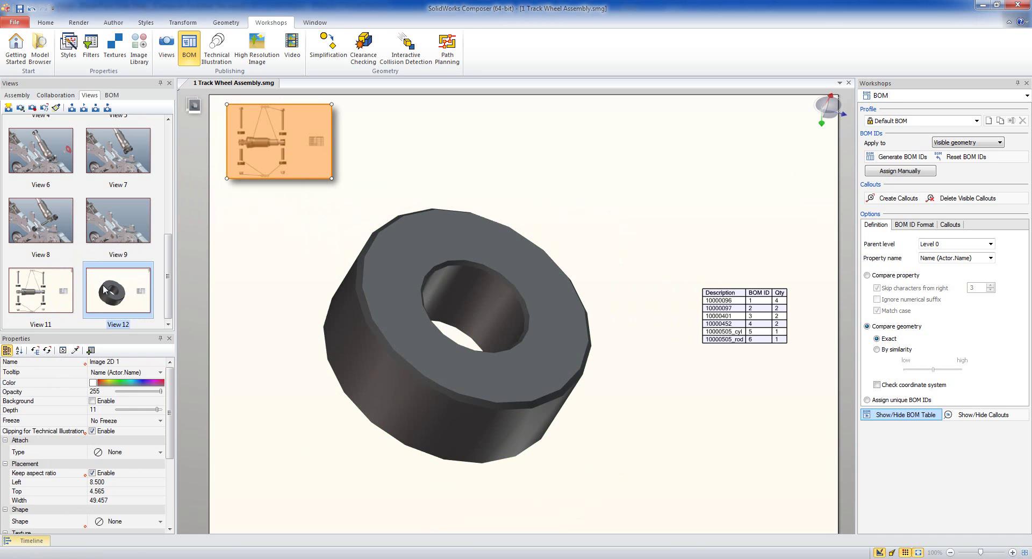
{"action": "left_click", "coordinate": [32, 108]}
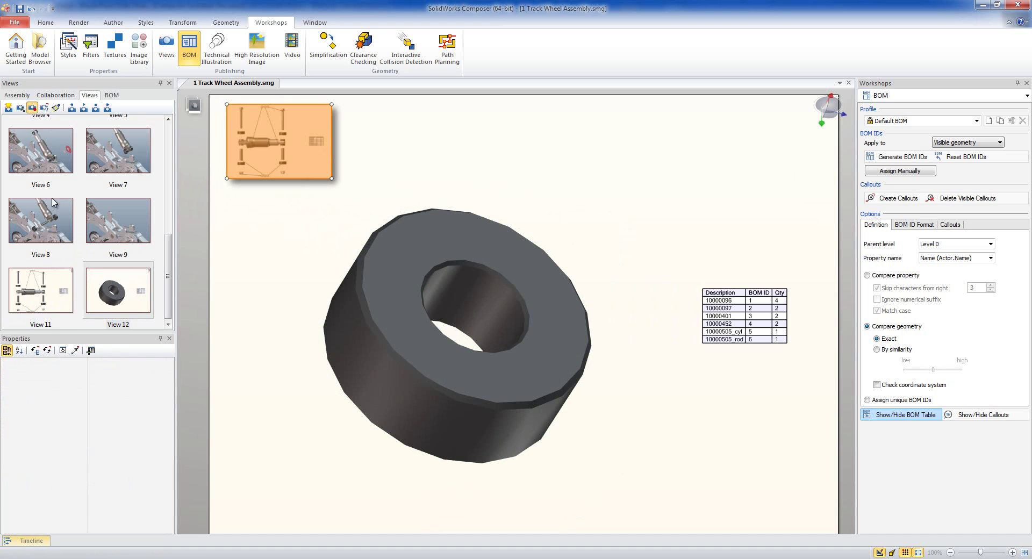
- In View 11, link the upper bushing at the rod end to view://View 12
{"action": "left_click", "coordinate": [50, 290]}
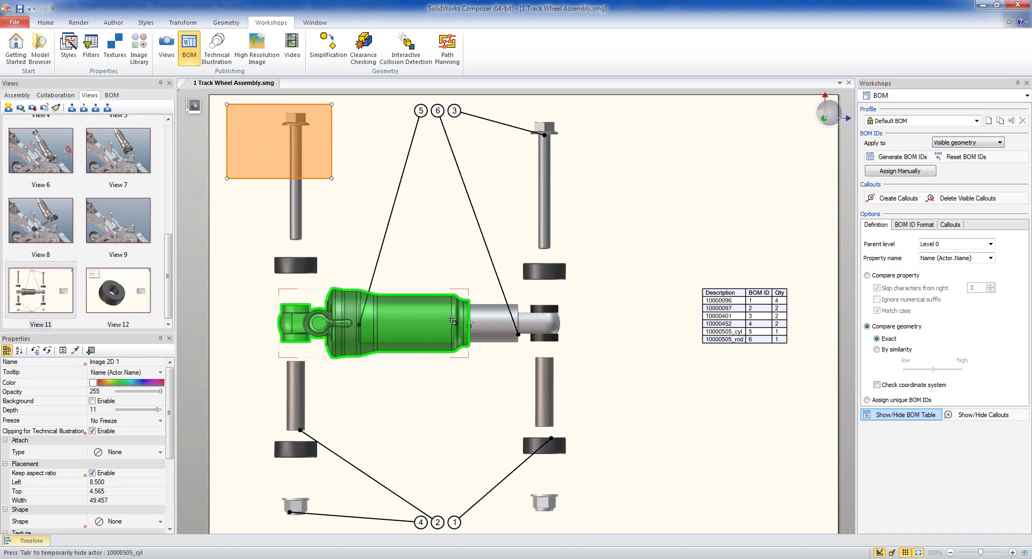
{"action": "left_click", "coordinate": [596, 265]}
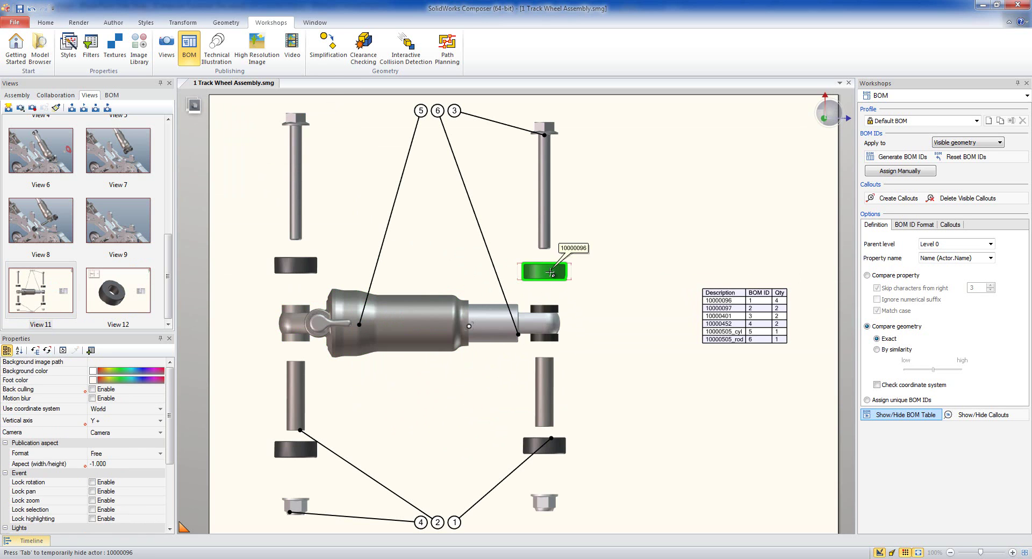
{"action": "left_click", "coordinate": [552, 269]}
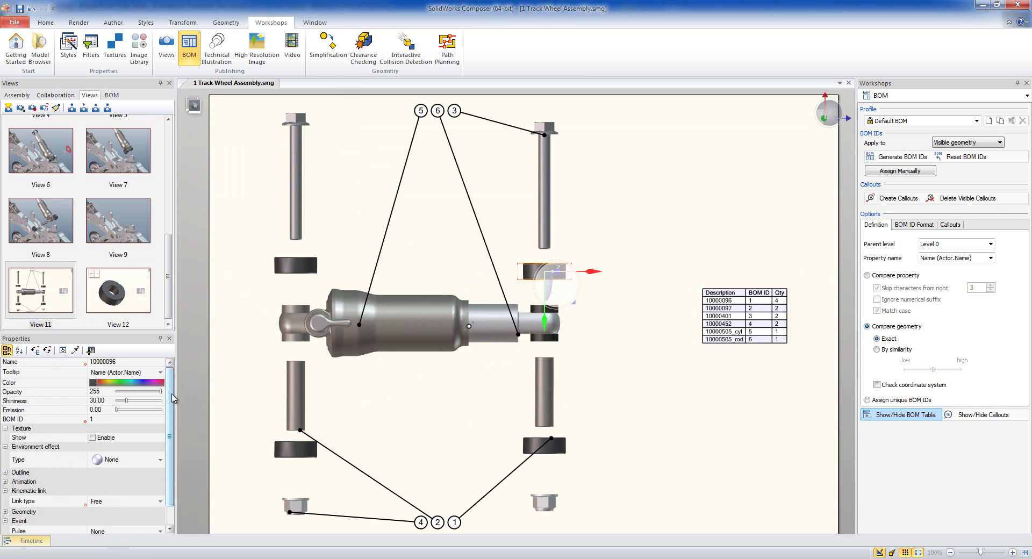
{"action": "scroll", "coordinate": [172, 428], "scroll_direction": "down", "scroll_amount": 1}
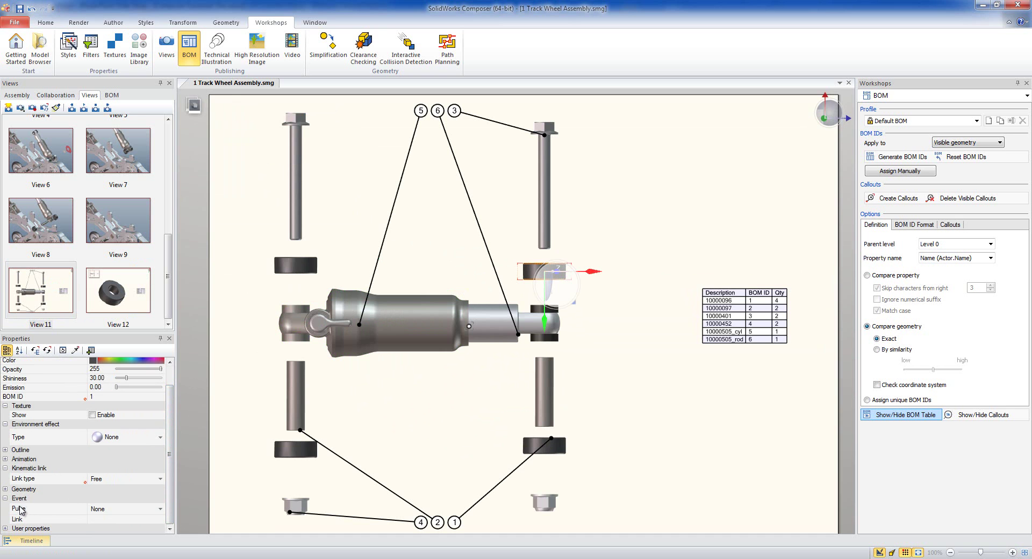
{"action": "left_click", "coordinate": [156, 519]}
{"action": "left_click", "coordinate": [161, 519]}
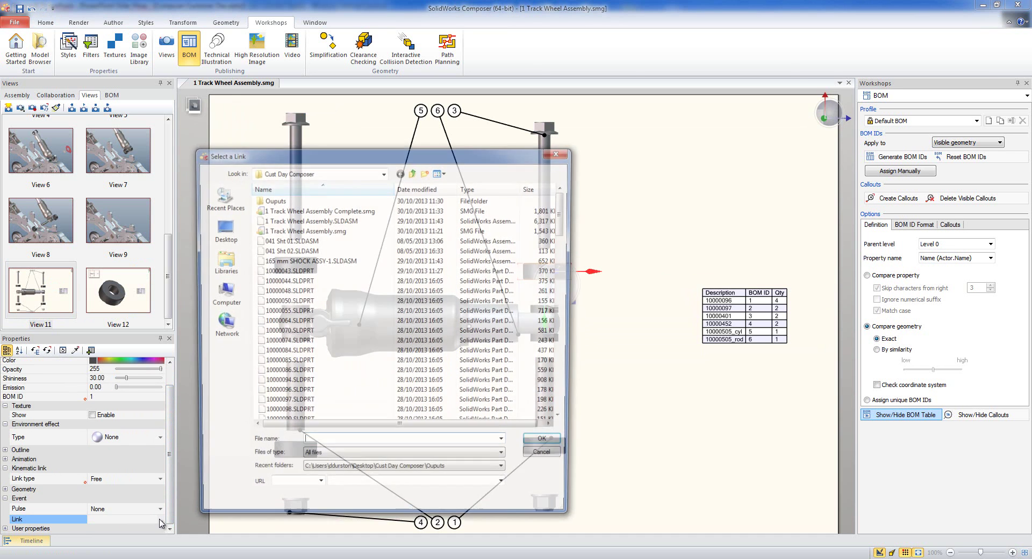
{"action": "left_click", "coordinate": [318, 489]}
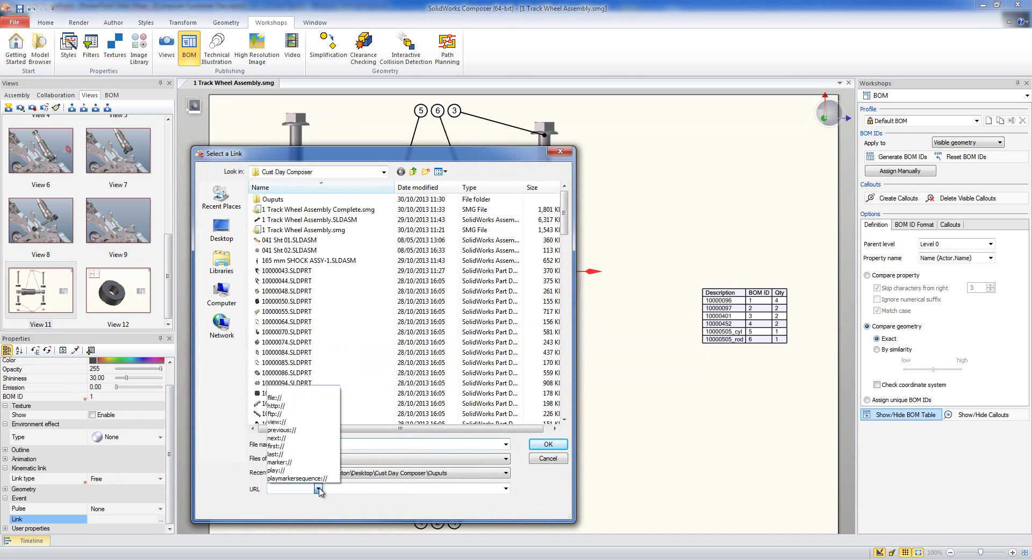
{"action": "left_click", "coordinate": [292, 423]}
{"action": "left_click", "coordinate": [507, 490]}
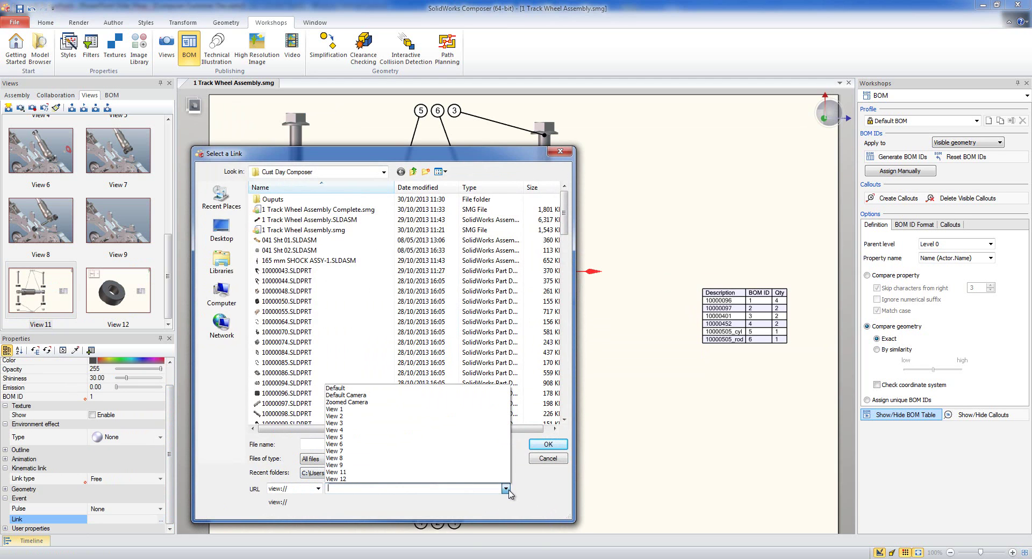
{"action": "left_click", "coordinate": [371, 484]}
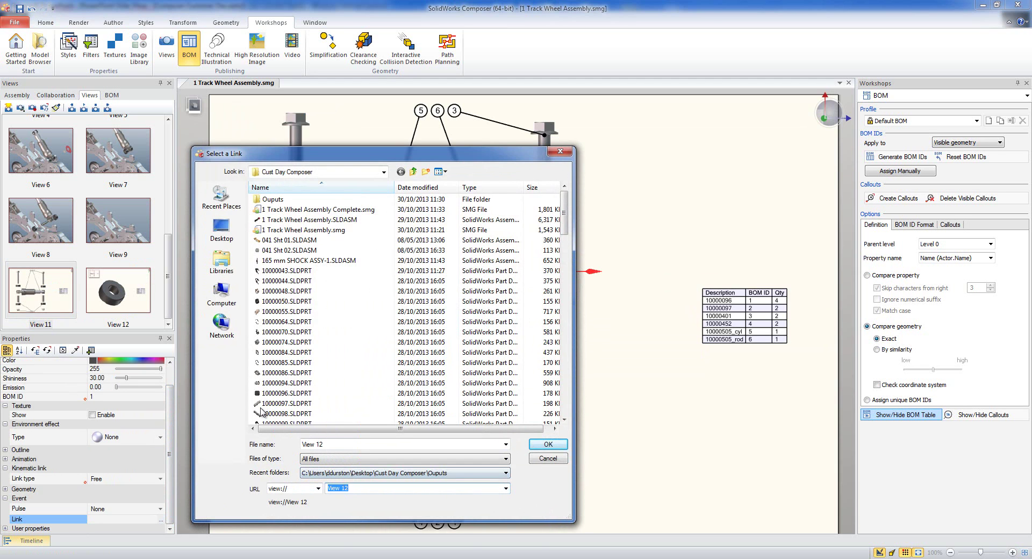
{"action": "left_click", "coordinate": [548, 445]}
{"action": "left_click", "coordinate": [658, 237]}
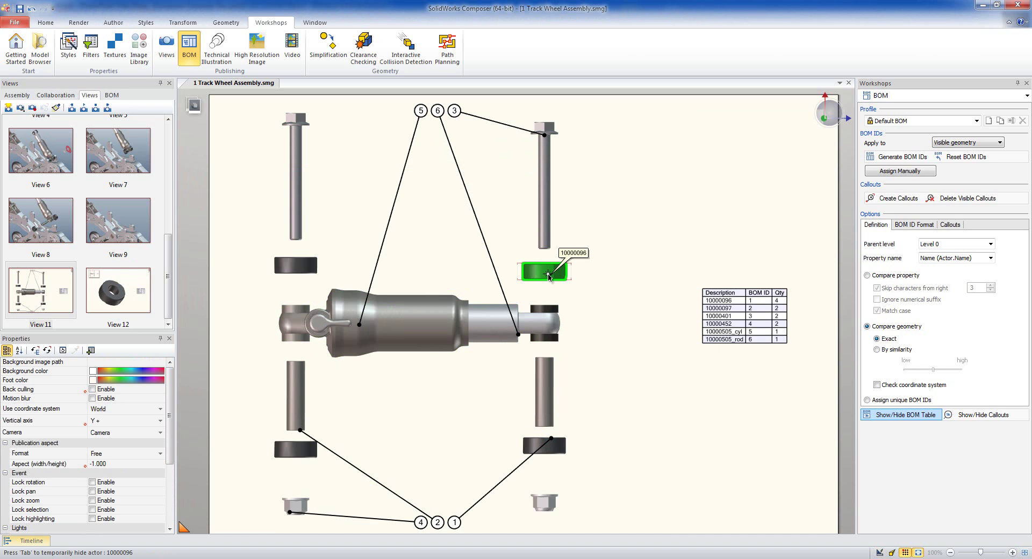
- Test the bushing's link to its detail view, and return to View 11 through the thumbnail image
{"action": "double_click", "coordinate": [549, 277]}
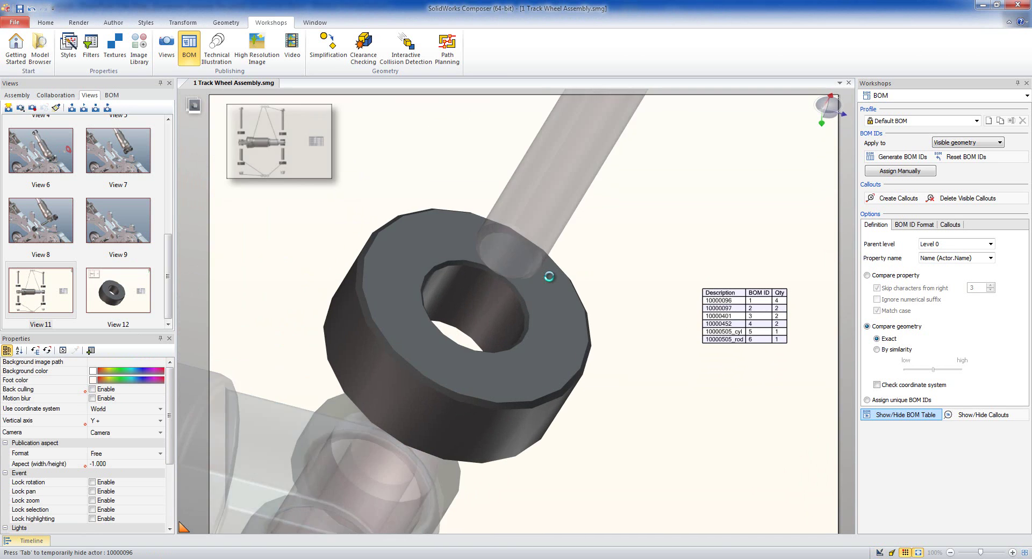
{"action": "left_click", "coordinate": [291, 150]}
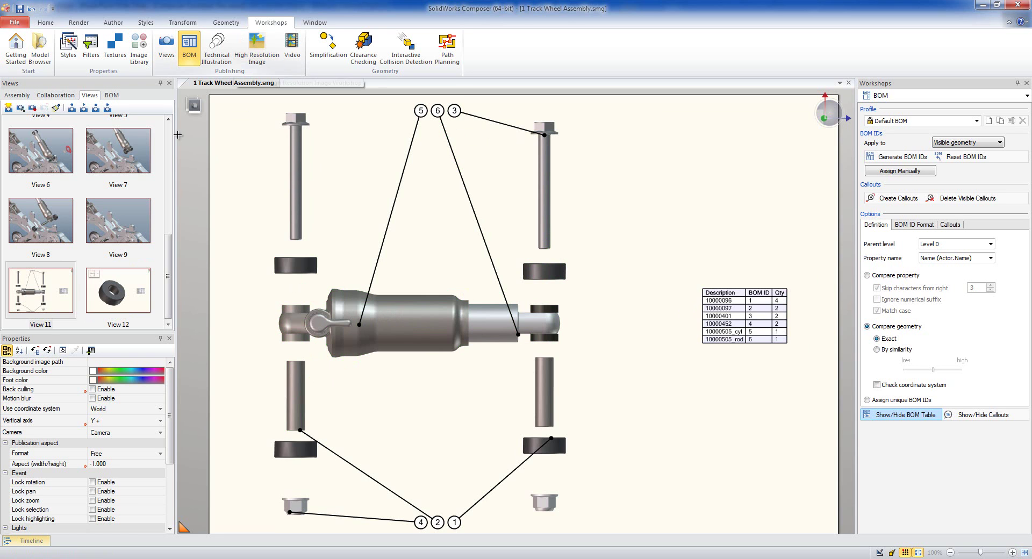
- Open View 1 and look over the High Resolution Image and Technical Illustration workshops
{"action": "scroll", "coordinate": [123, 220], "scroll_direction": "up", "scroll_amount": 6}
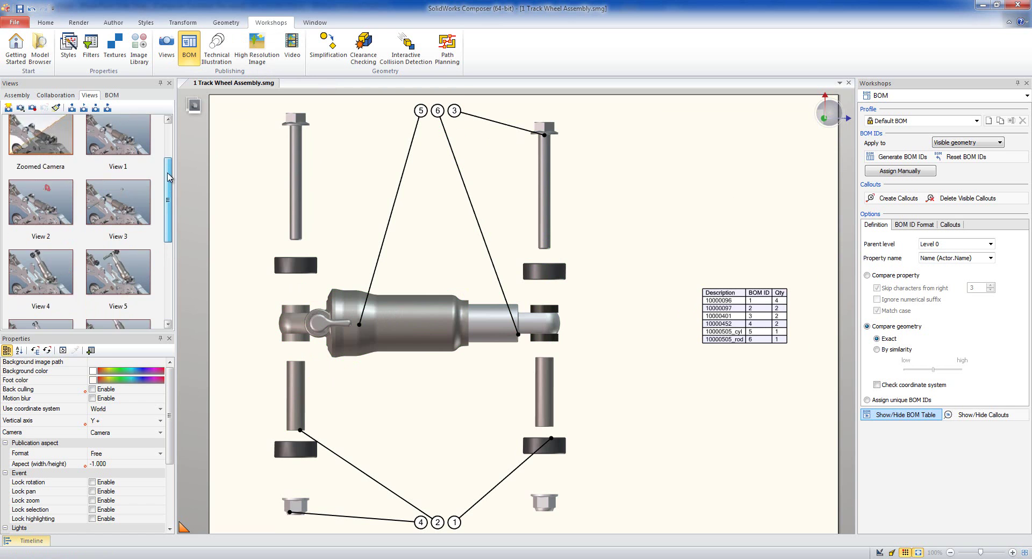
{"action": "left_click", "coordinate": [123, 214]}
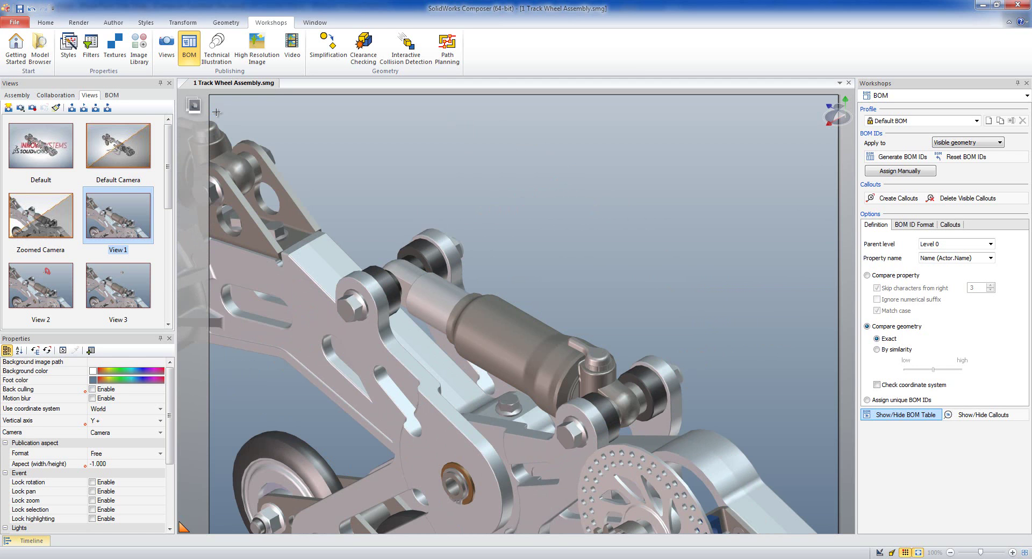
{"action": "left_click", "coordinate": [251, 54]}
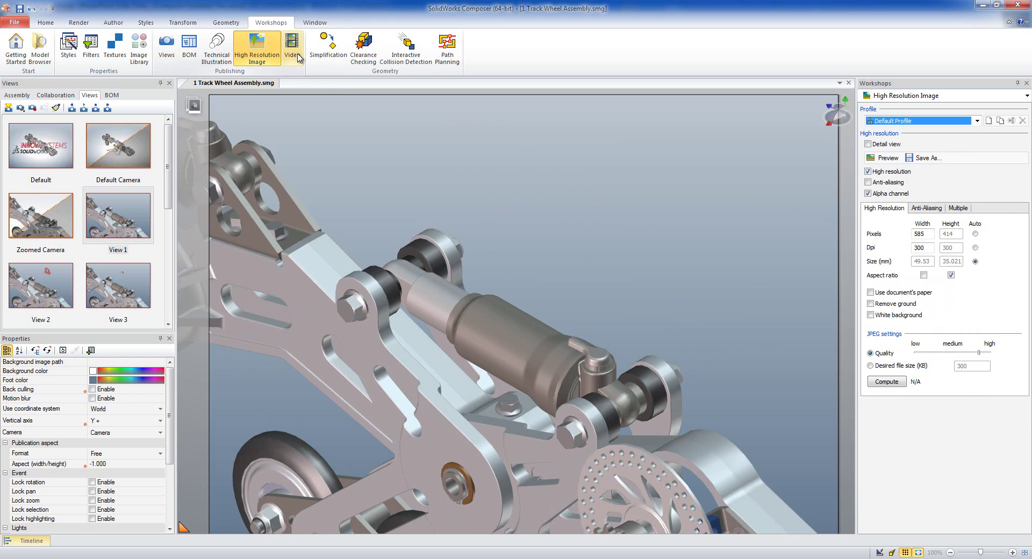
{"action": "left_click", "coordinate": [217, 55]}
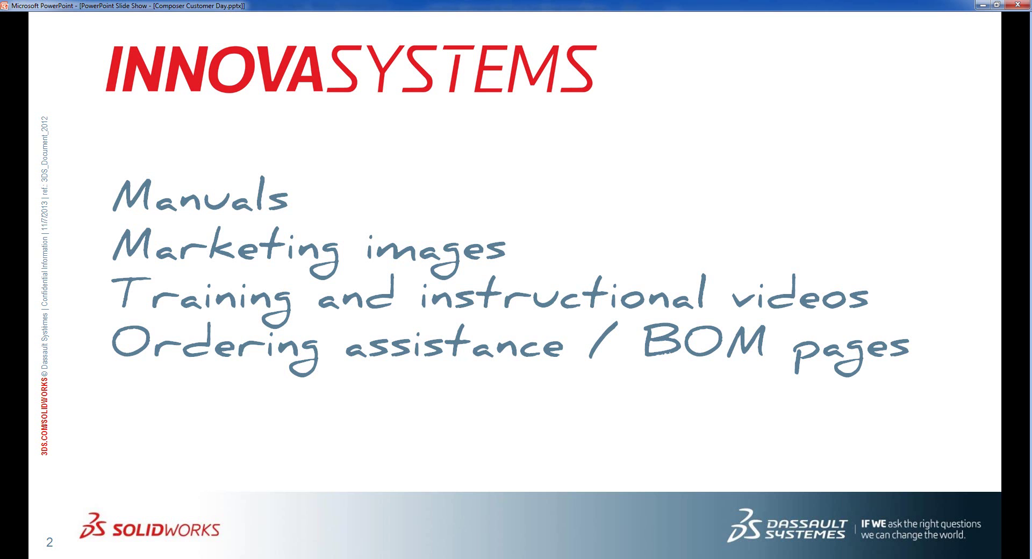
{"action": "left_click", "coordinate": [641, 554]}
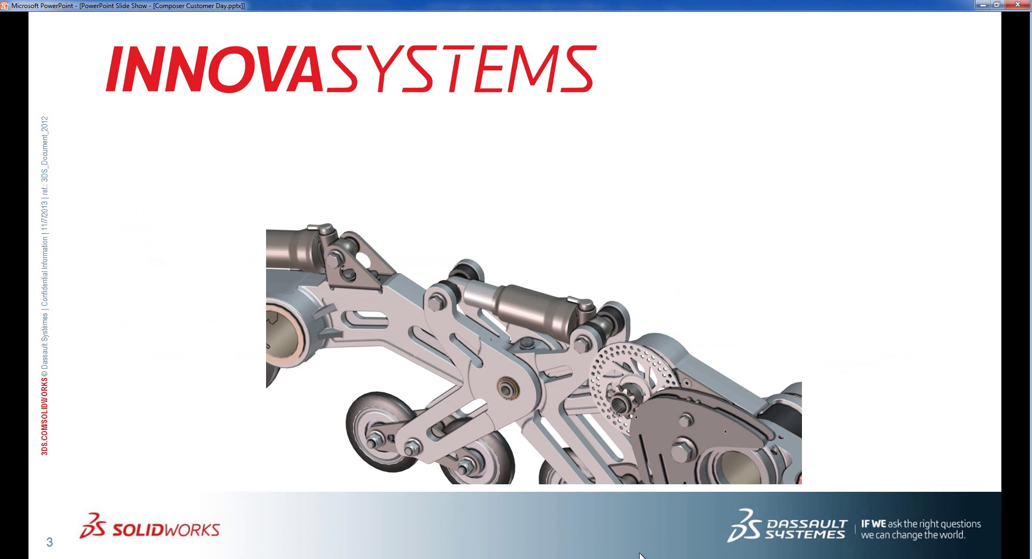
{"action": "left_click", "coordinate": [1011, 550]}
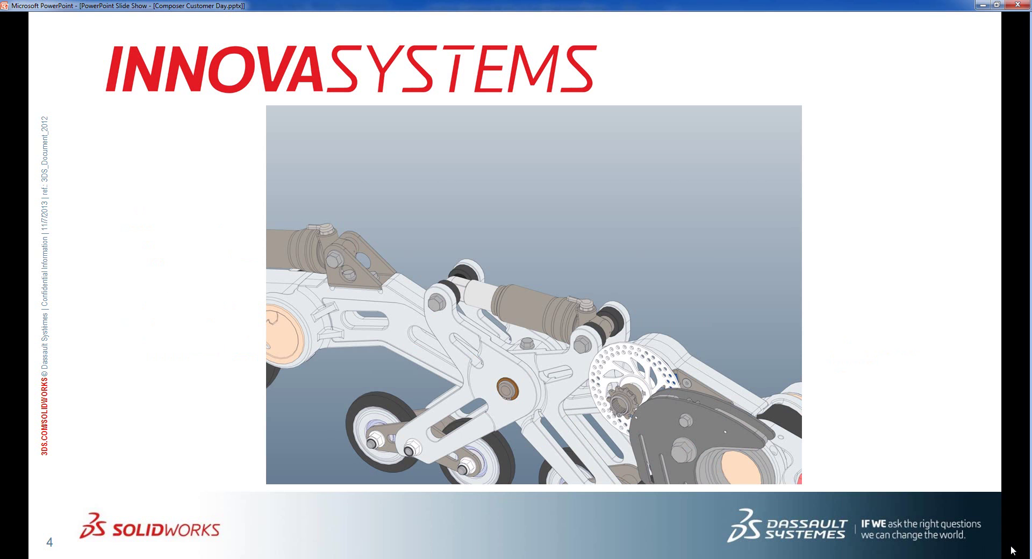
{"action": "left_click", "coordinate": [1011, 550]}
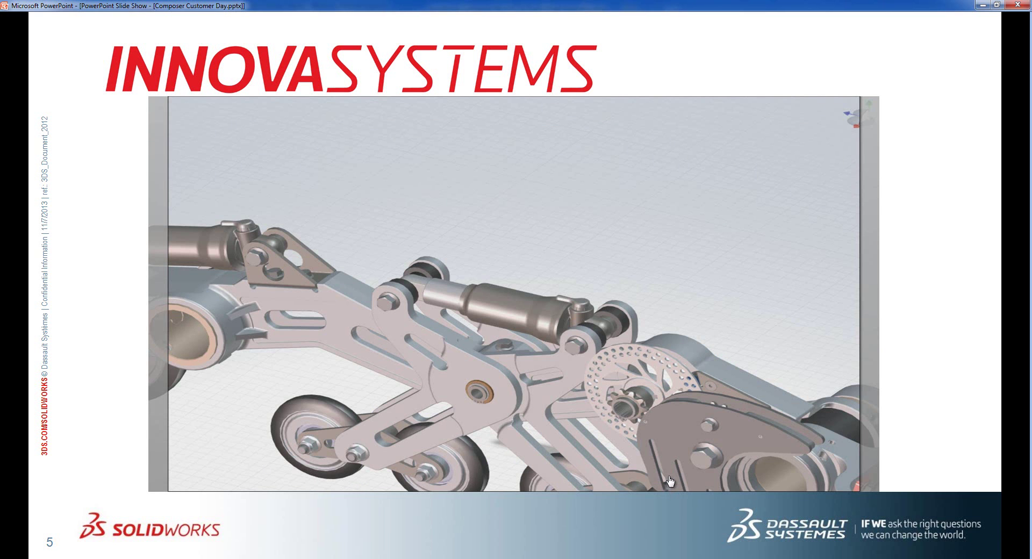
{"action": "left_click", "coordinate": [600, 471]}
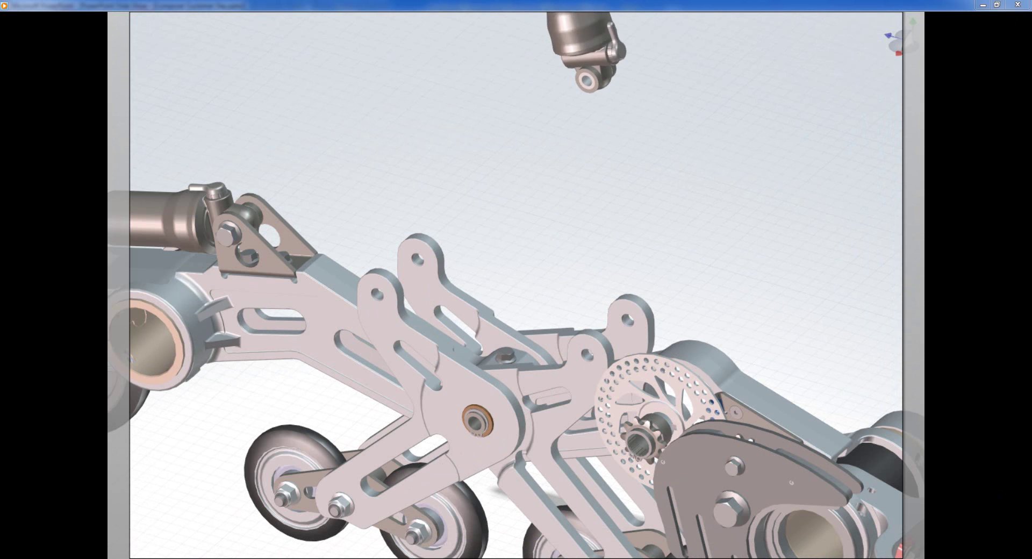
{"action": "key", "text": "Right"}
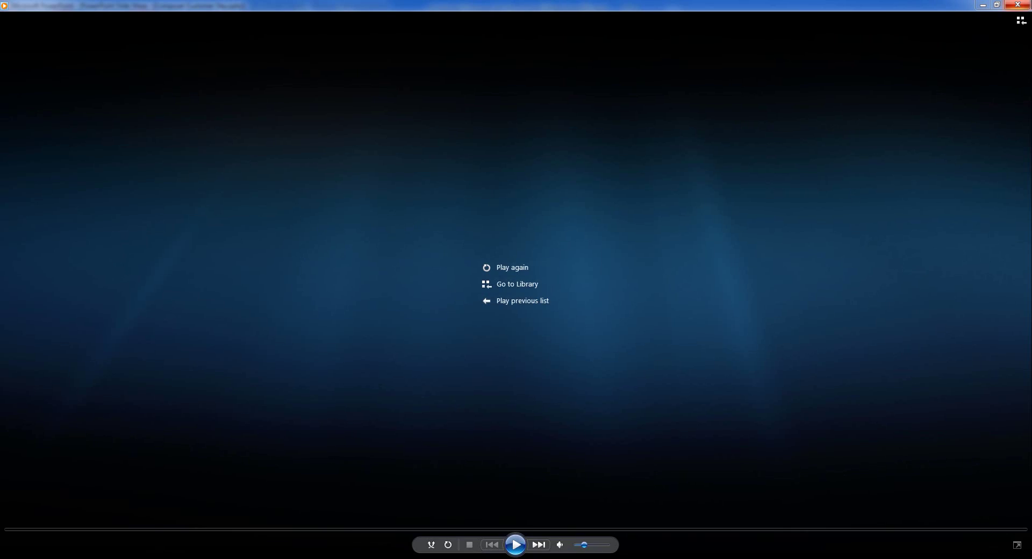
{"action": "left_click", "coordinate": [1018, 5]}
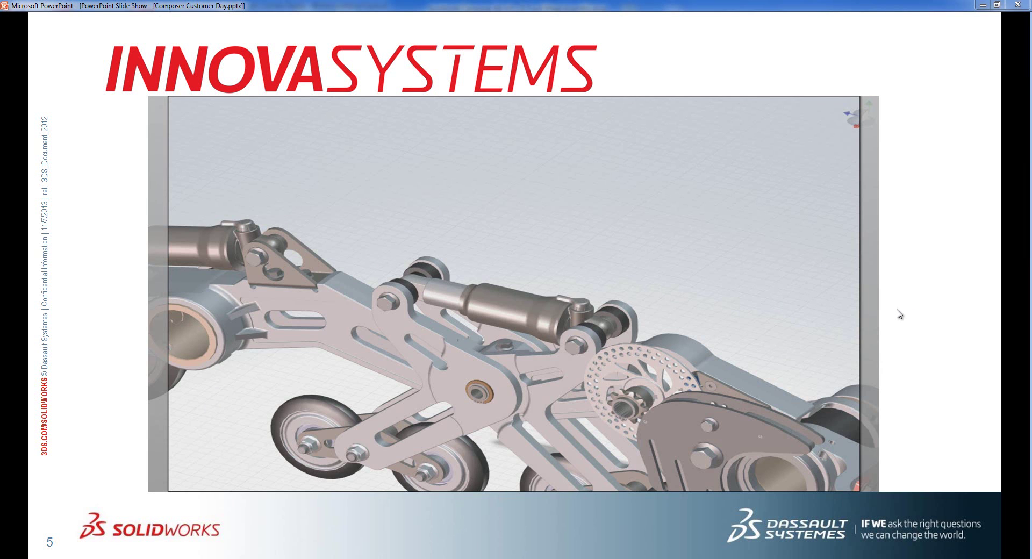
{"action": "key", "text": "Right"}
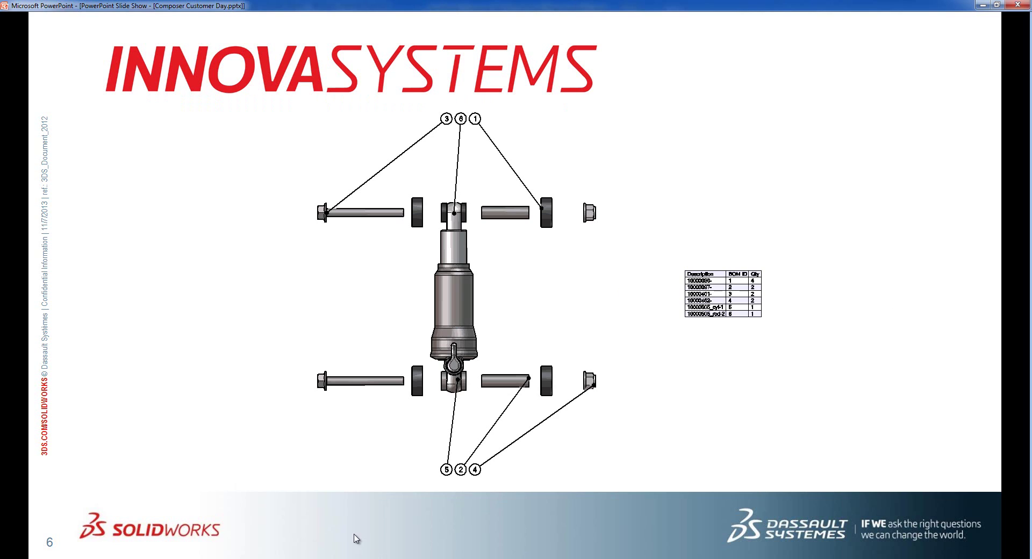
- Switch to Internet Explorer, examine the part and callout highlighting in Hydraulic Cylinder Replacement.svg, and return to the PowerPoint slide show
{"action": "key", "text": "alt+Tab"}
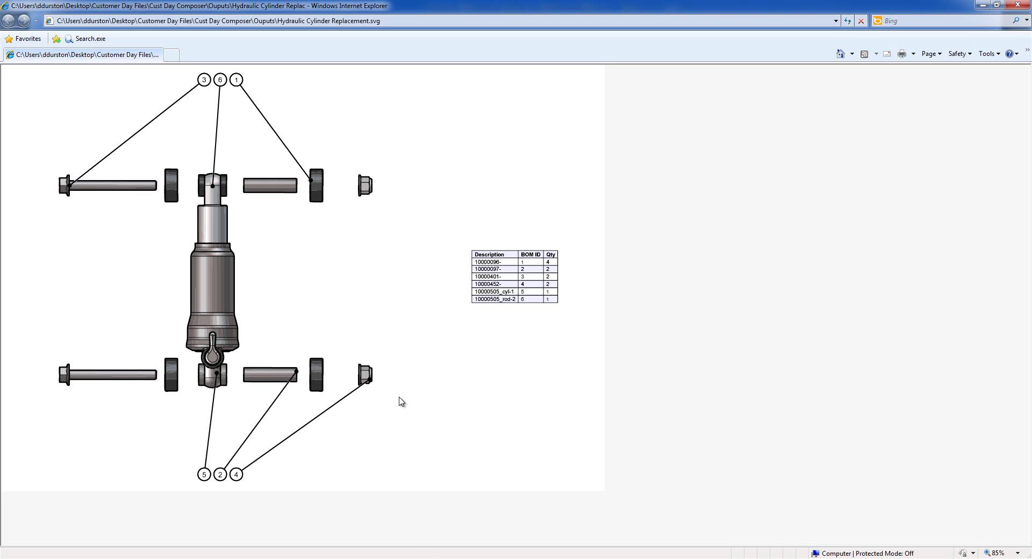
{"action": "left_click", "coordinate": [316, 197]}
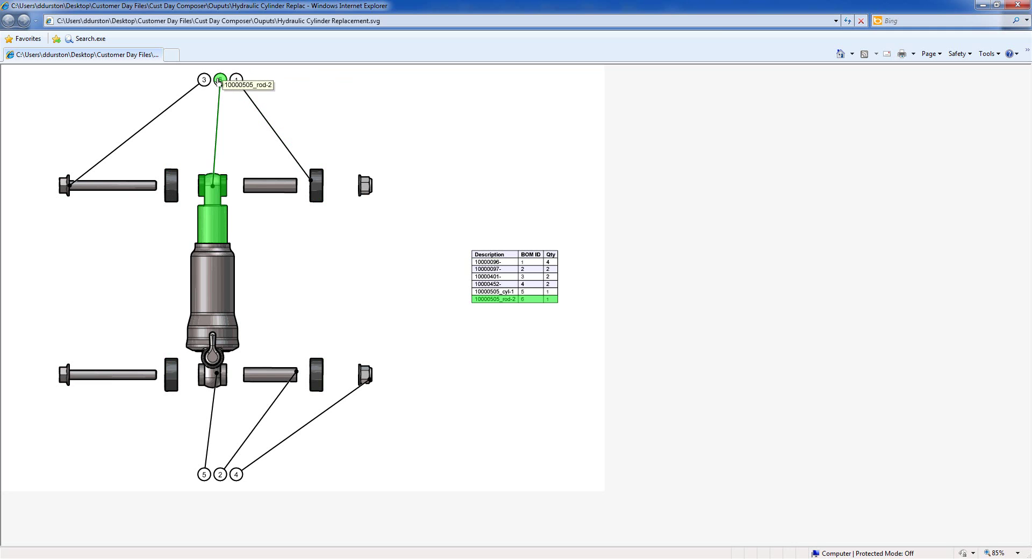
{"action": "key", "text": "alt+Tab"}
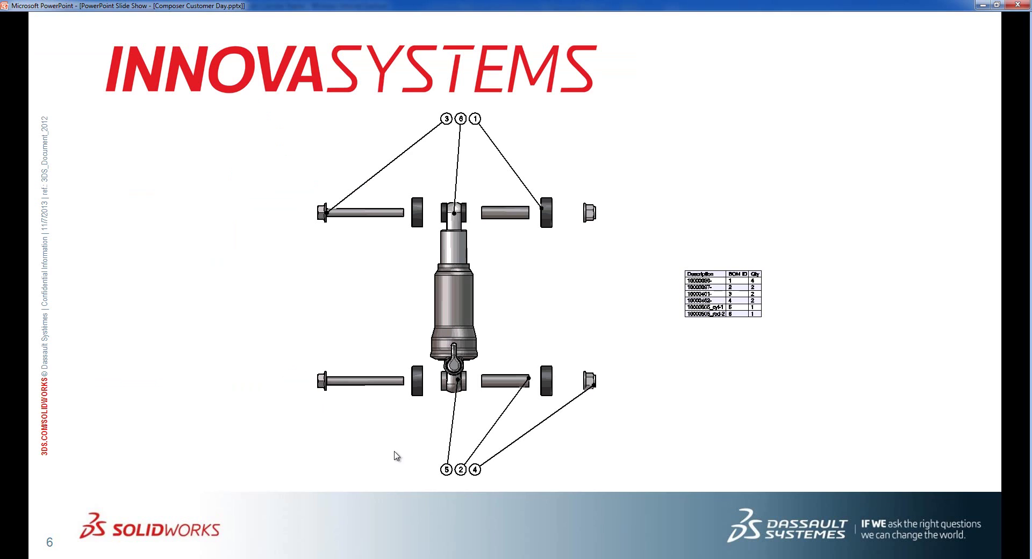